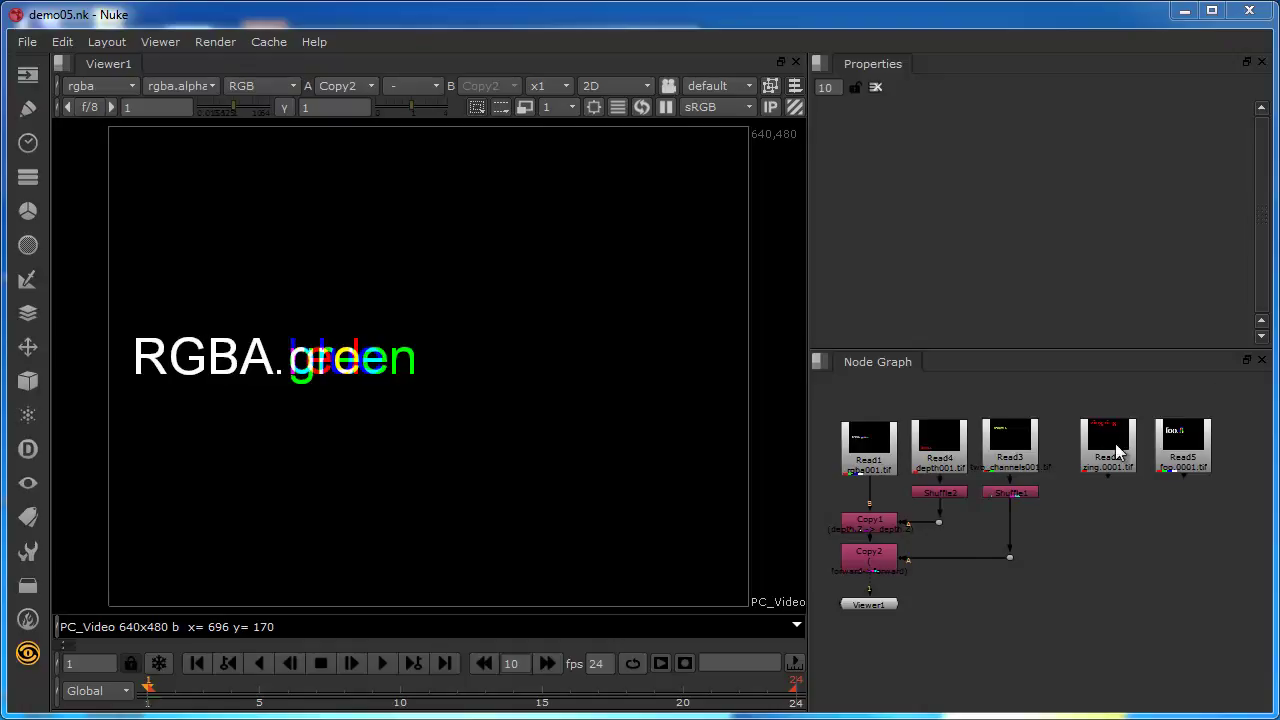
Step: Examine the Read2 (zing.0001.tif) and Read5 (foo.0001.tif) nodes and their channel indicators in the node graph
scroll(1090, 455, "up", 5)
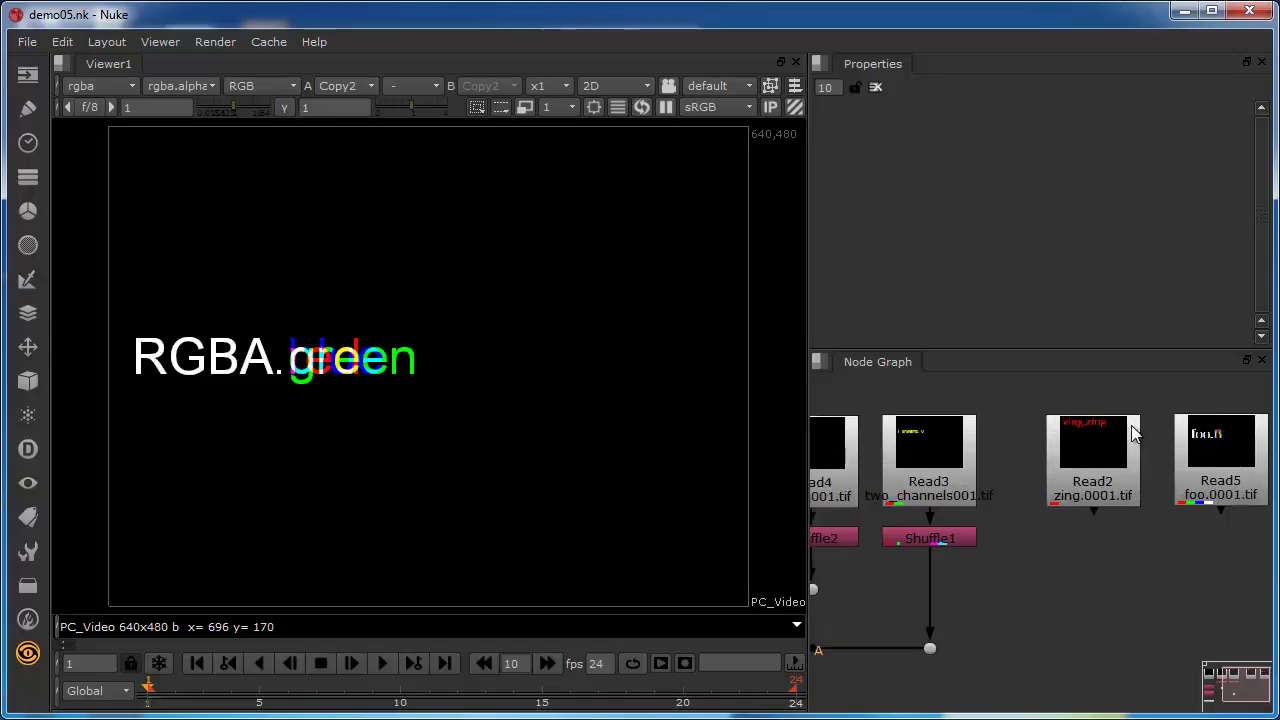
left_click(1083, 445)
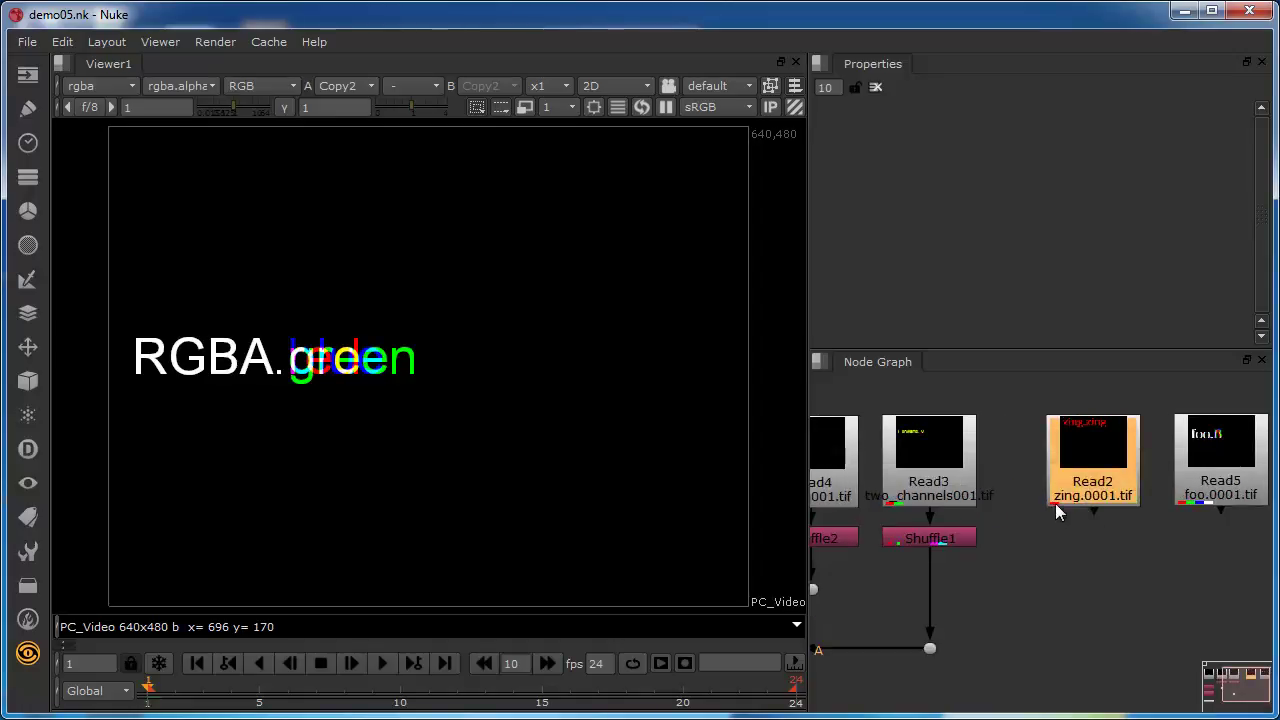
left_click(1222, 463)
left_click_drag(1222, 463, 1209, 466)
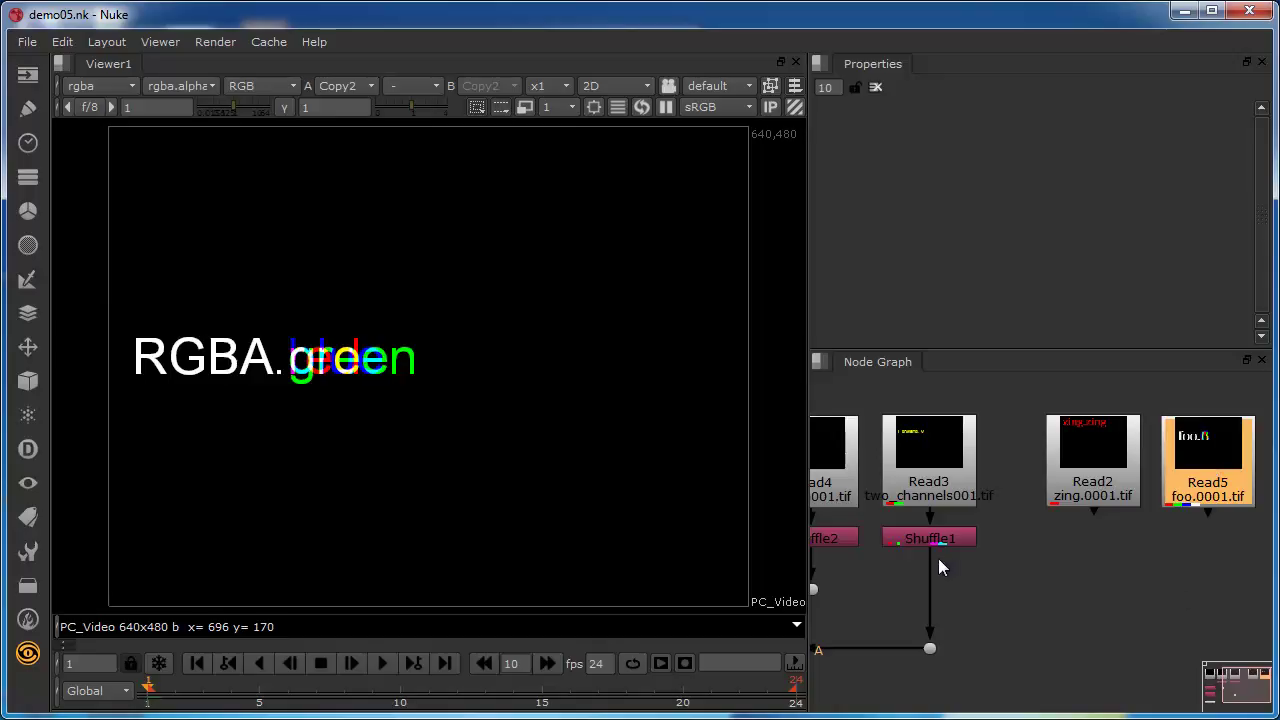
scroll(938, 558, "down", 3)
key("f")
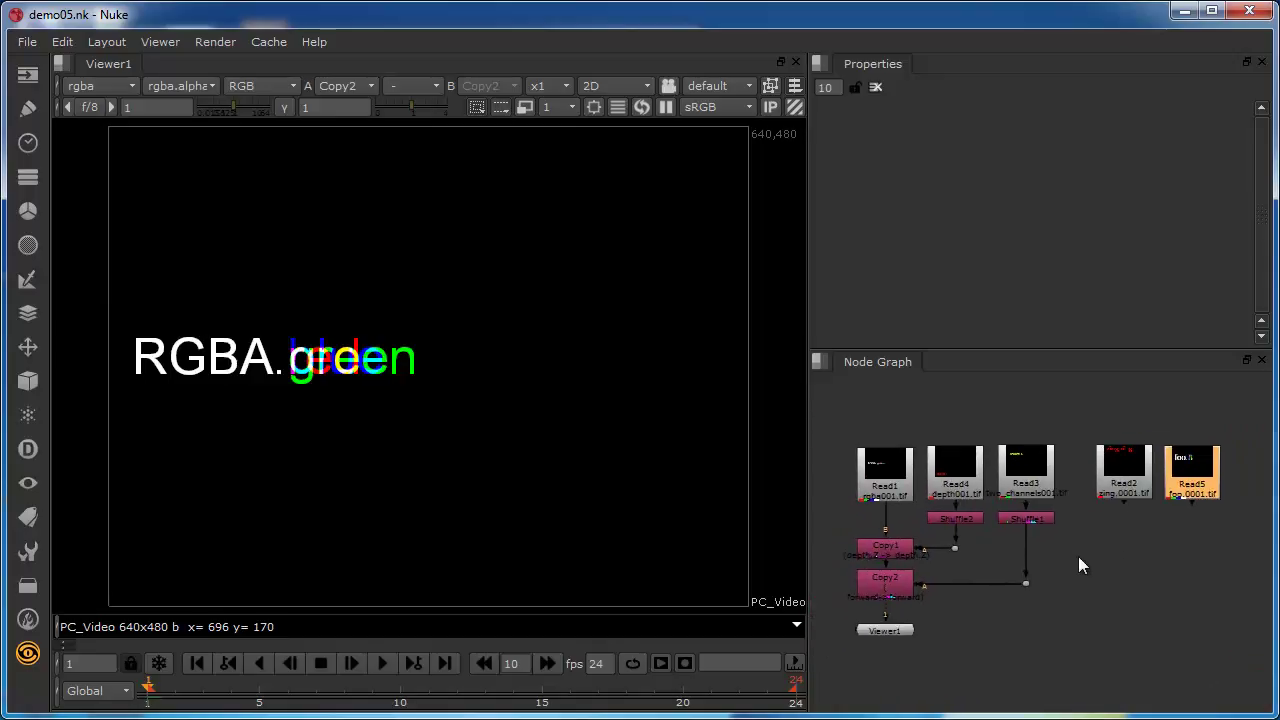
middle_click_drag(1078, 556, 1075, 575)
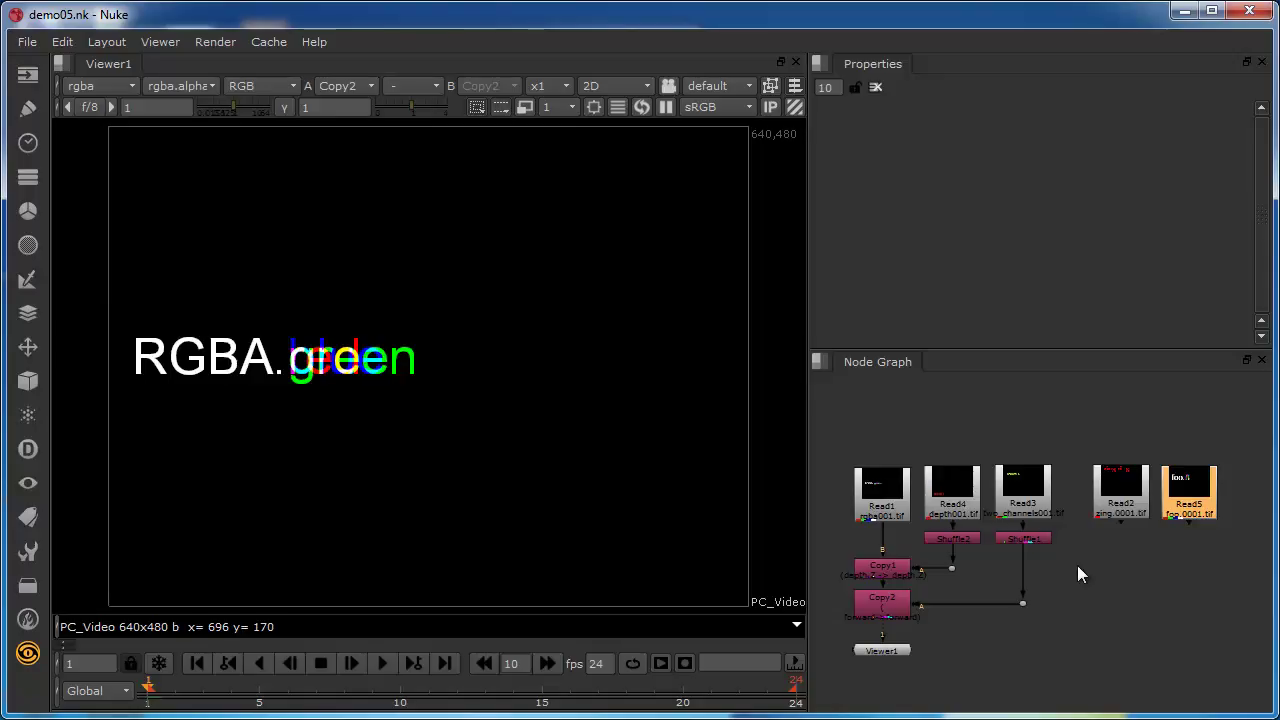
left_click(1126, 510)
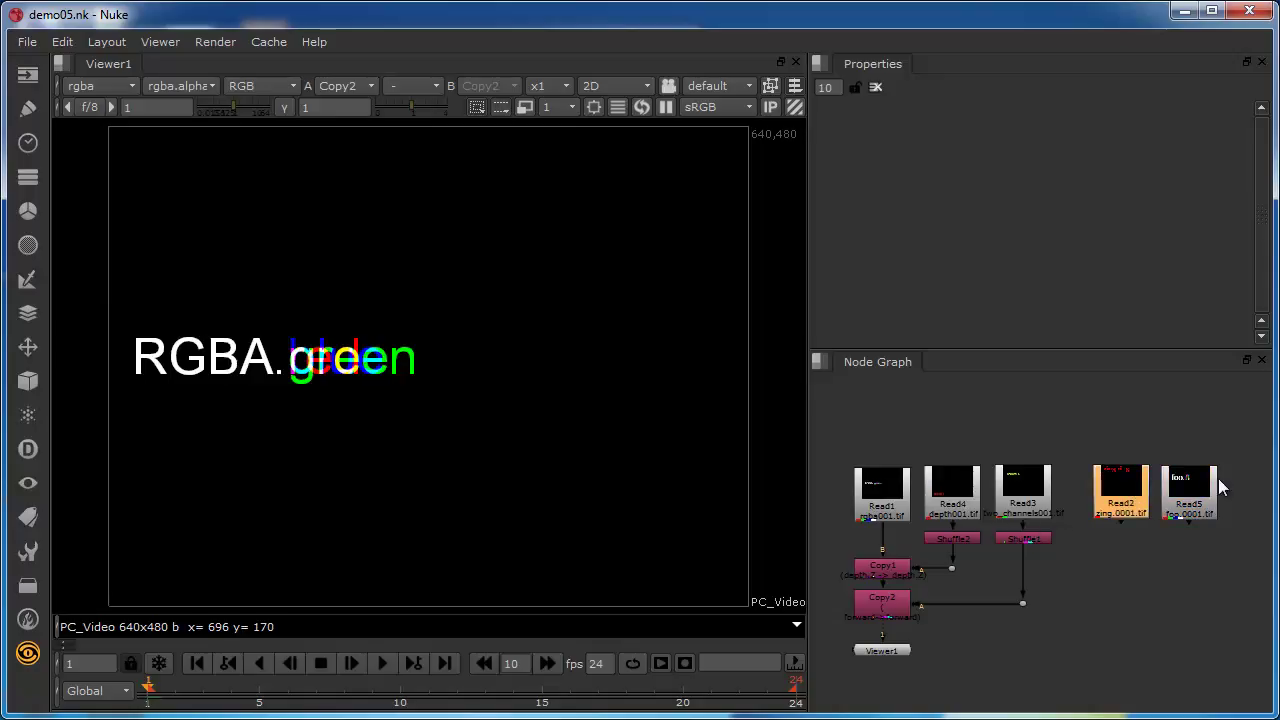
left_click(1205, 482)
left_click(1112, 482)
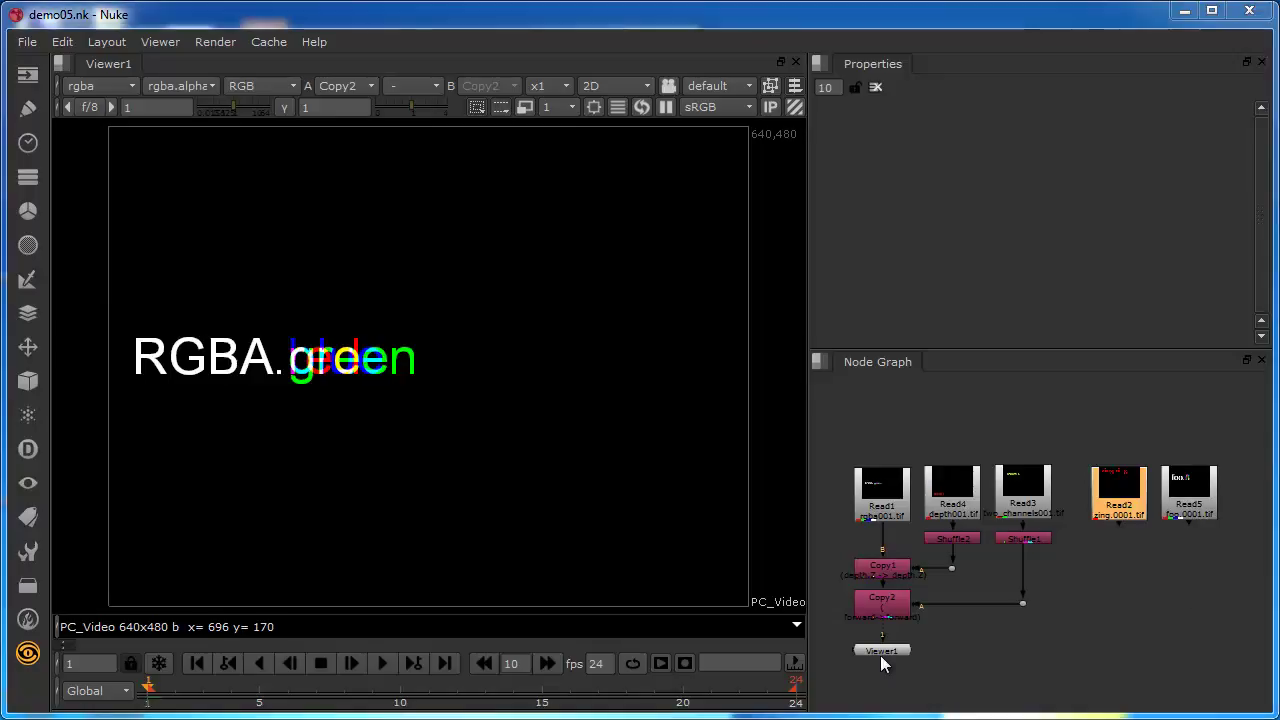
Step: Connect Viewer1 to Read2 and inspect its red, green, blue and alpha channels individually, ending on the full RGB display
left_click_drag(880, 650, 1113, 515)
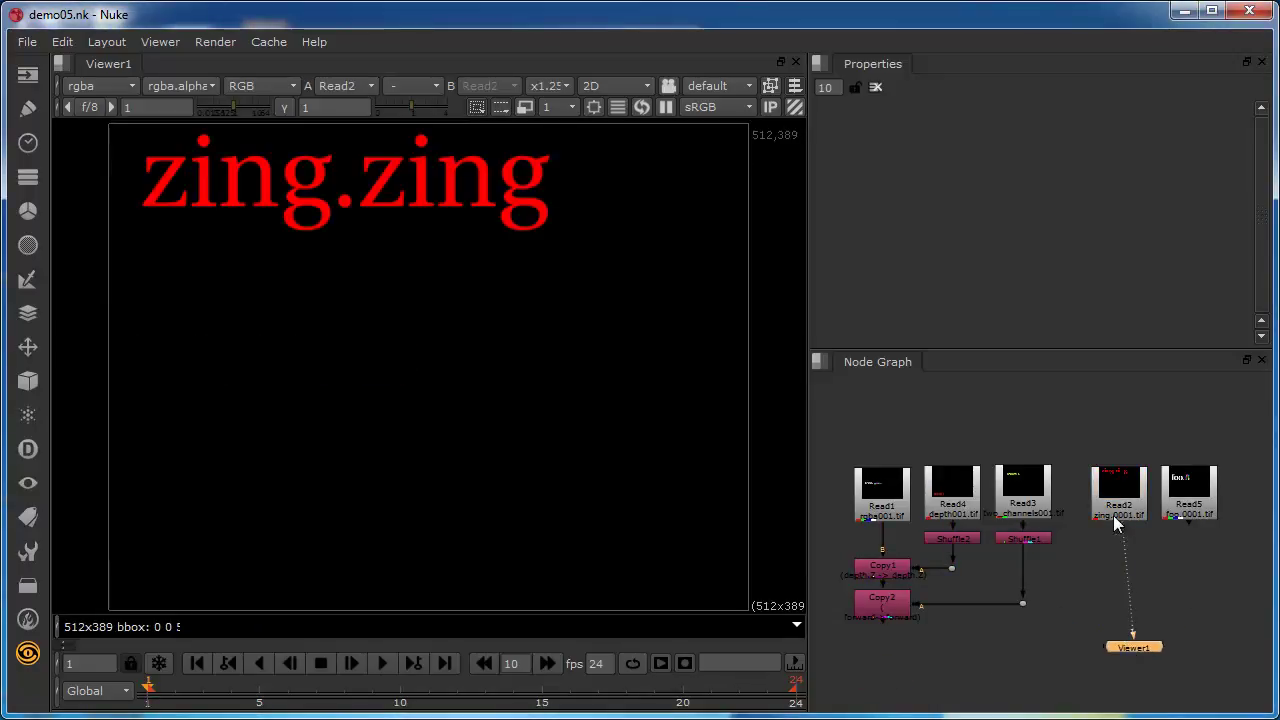
left_click_drag(1127, 646, 1113, 634)
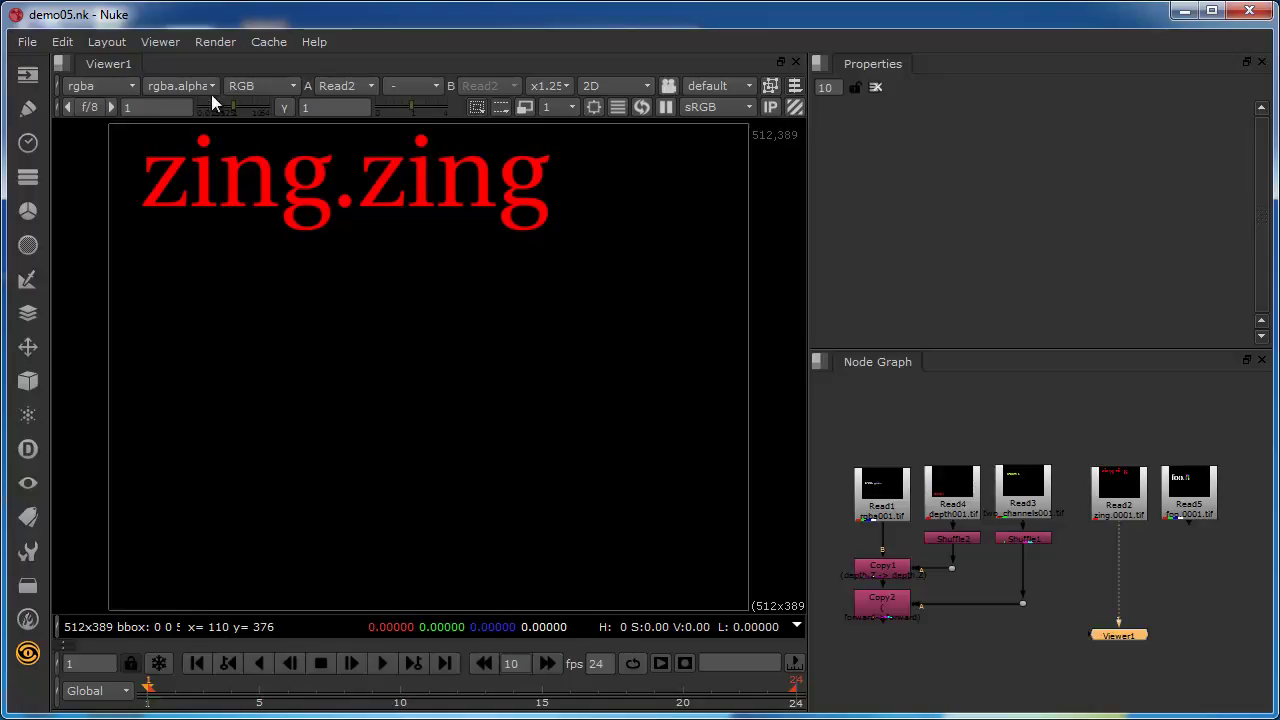
left_click(258, 87)
left_click(267, 164)
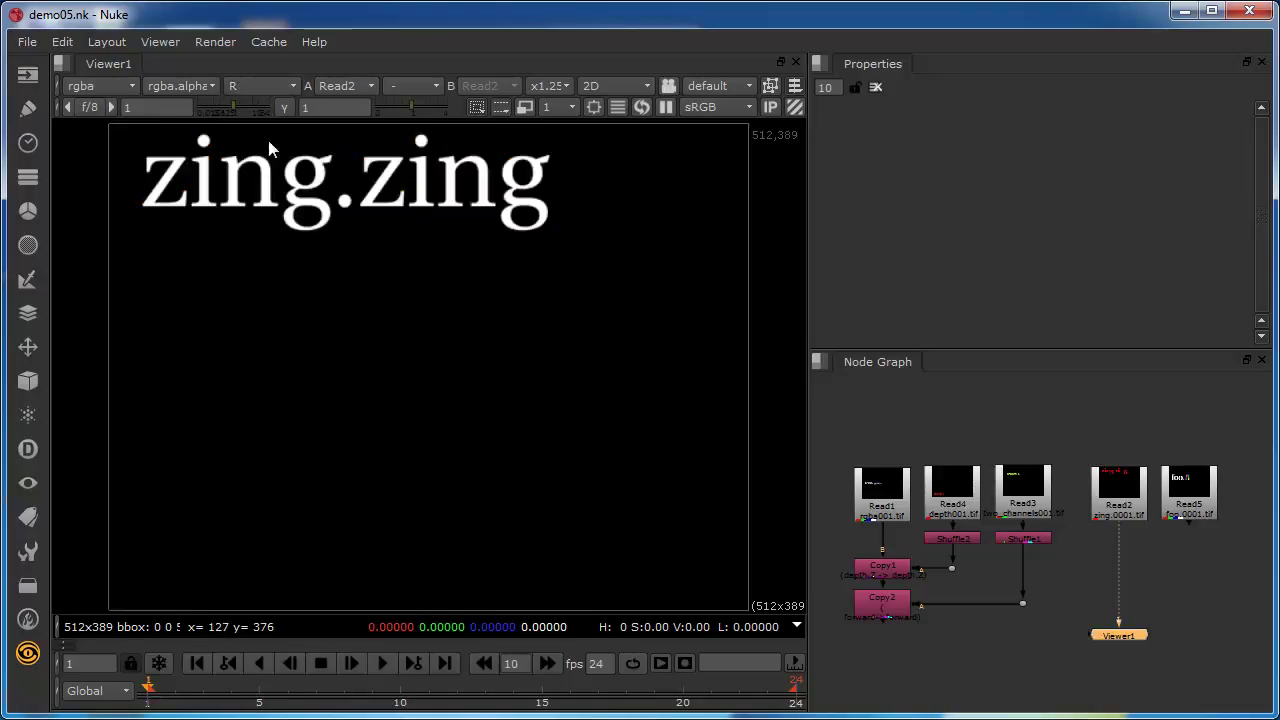
key("g")
key("b")
key("a")
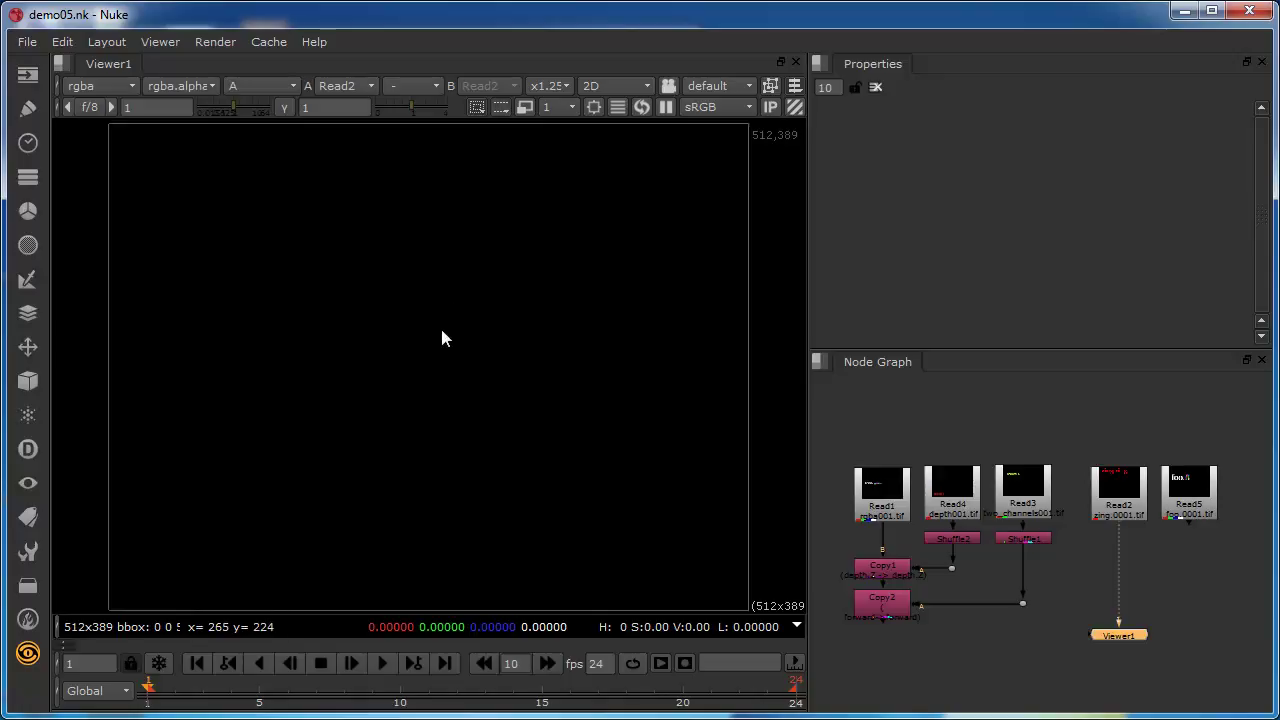
key("r")
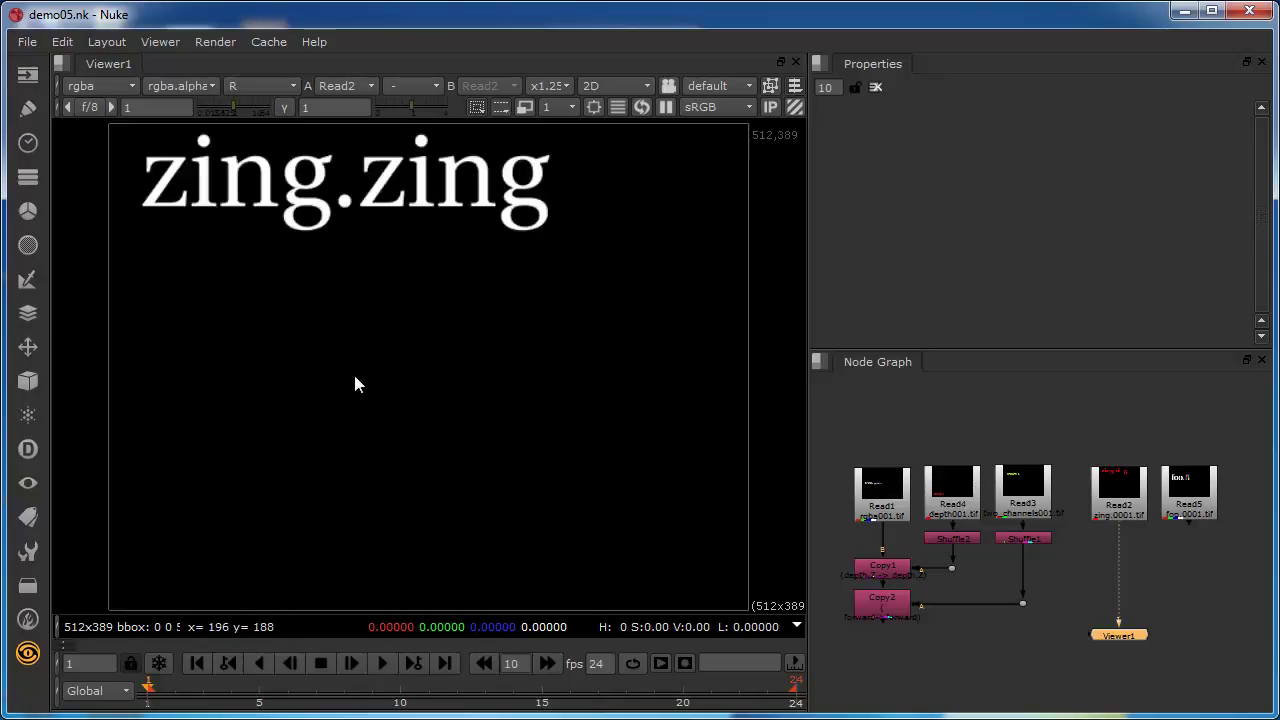
key("r")
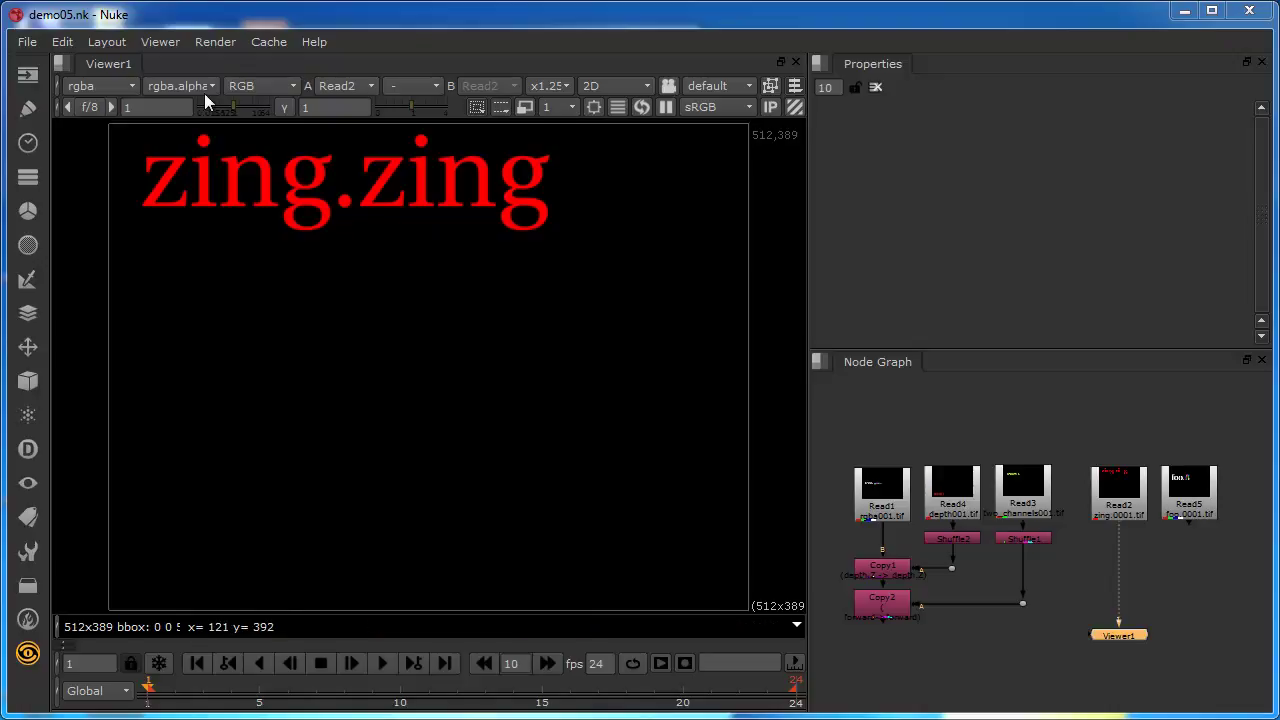
Step: Create a new layer named zing containing a single channel named zing, and check it among the viewer's layers
left_click(132, 85)
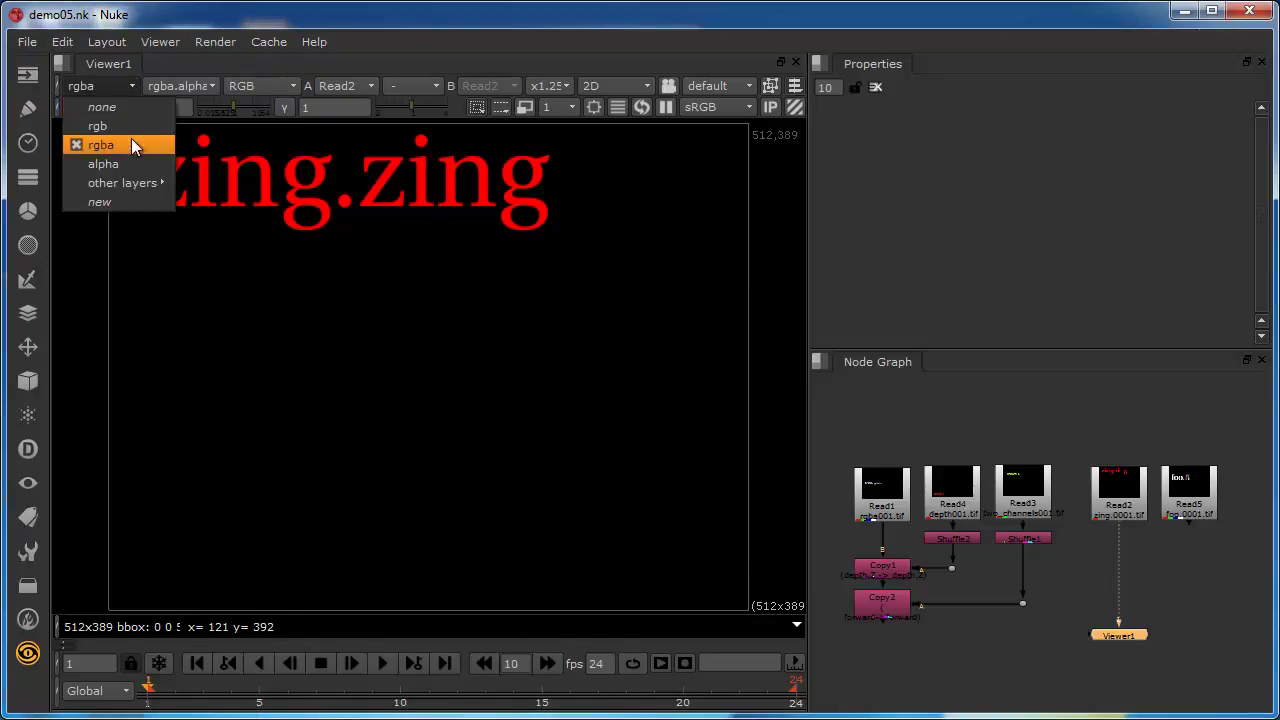
mouse_move(140, 182)
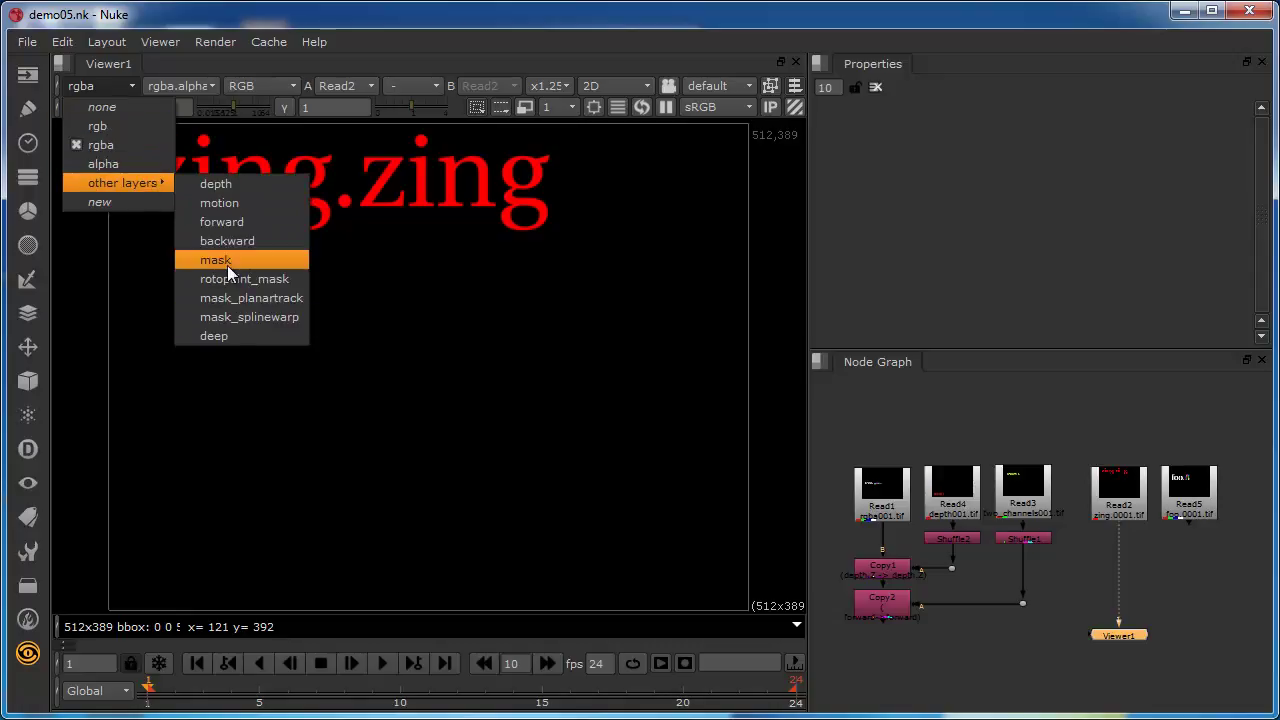
left_click(101, 203)
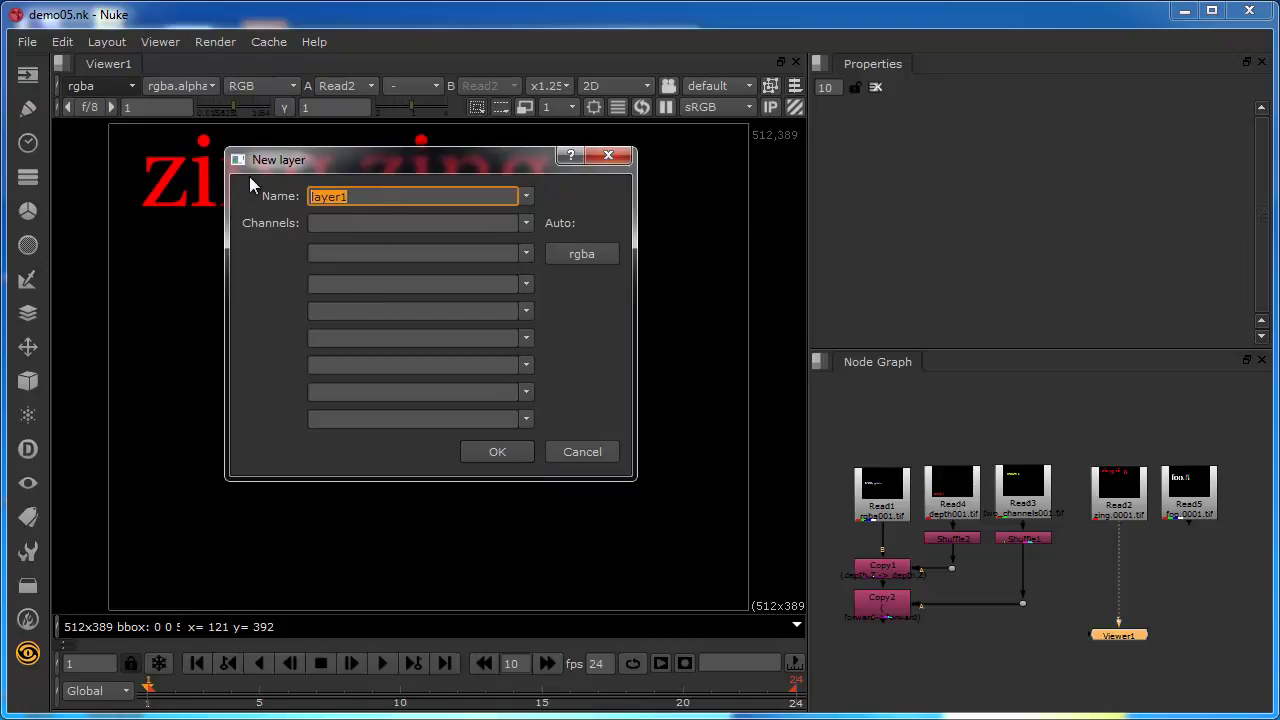
type("zing")
left_click(366, 223)
type("zing")
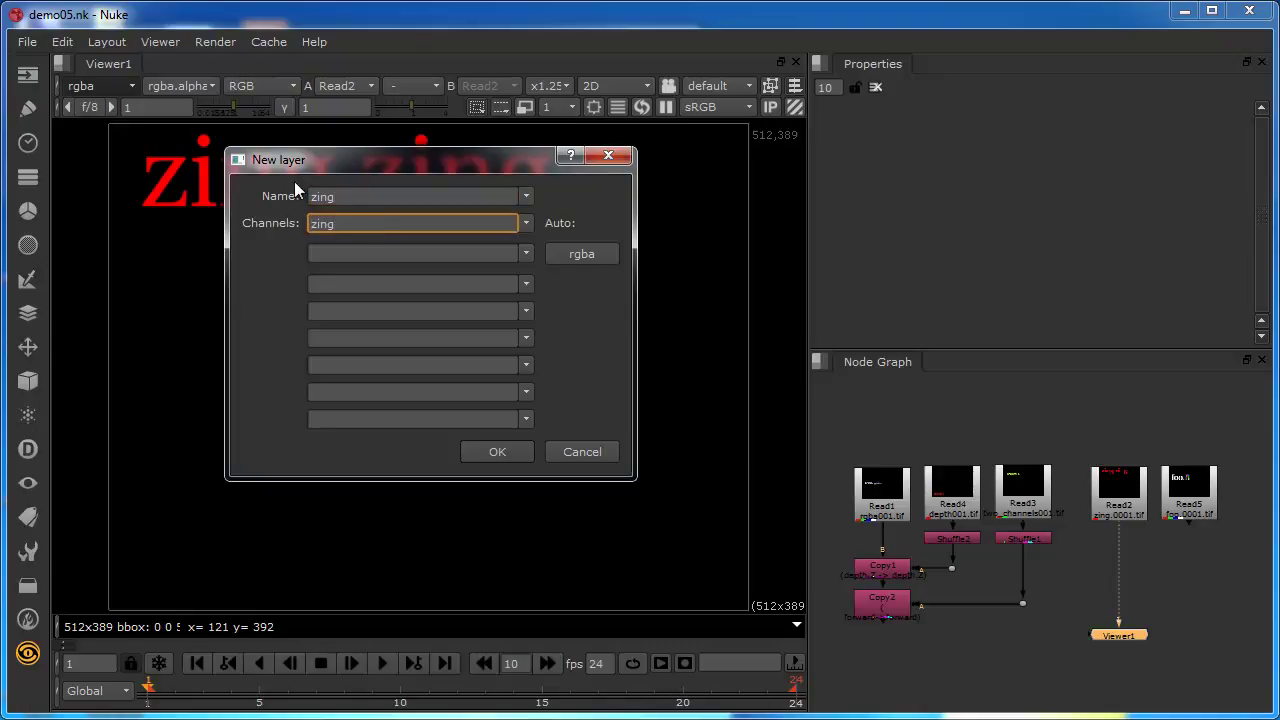
left_click(496, 453)
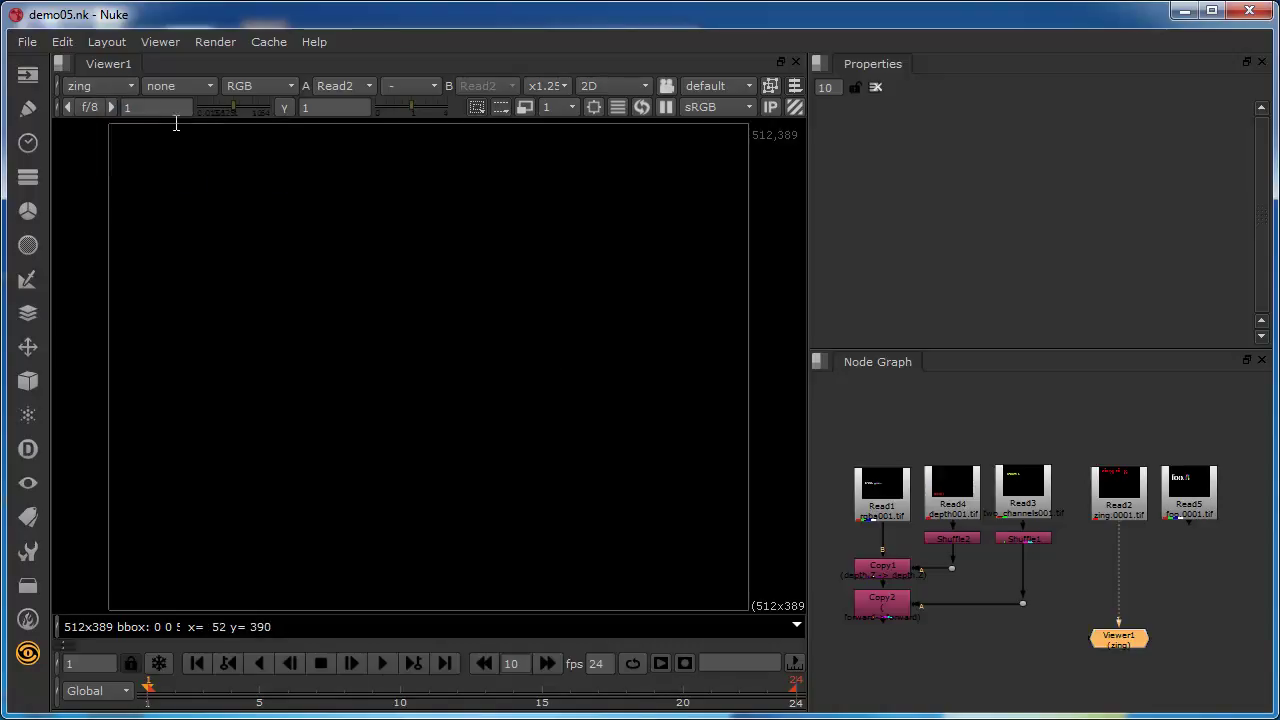
left_click(117, 92)
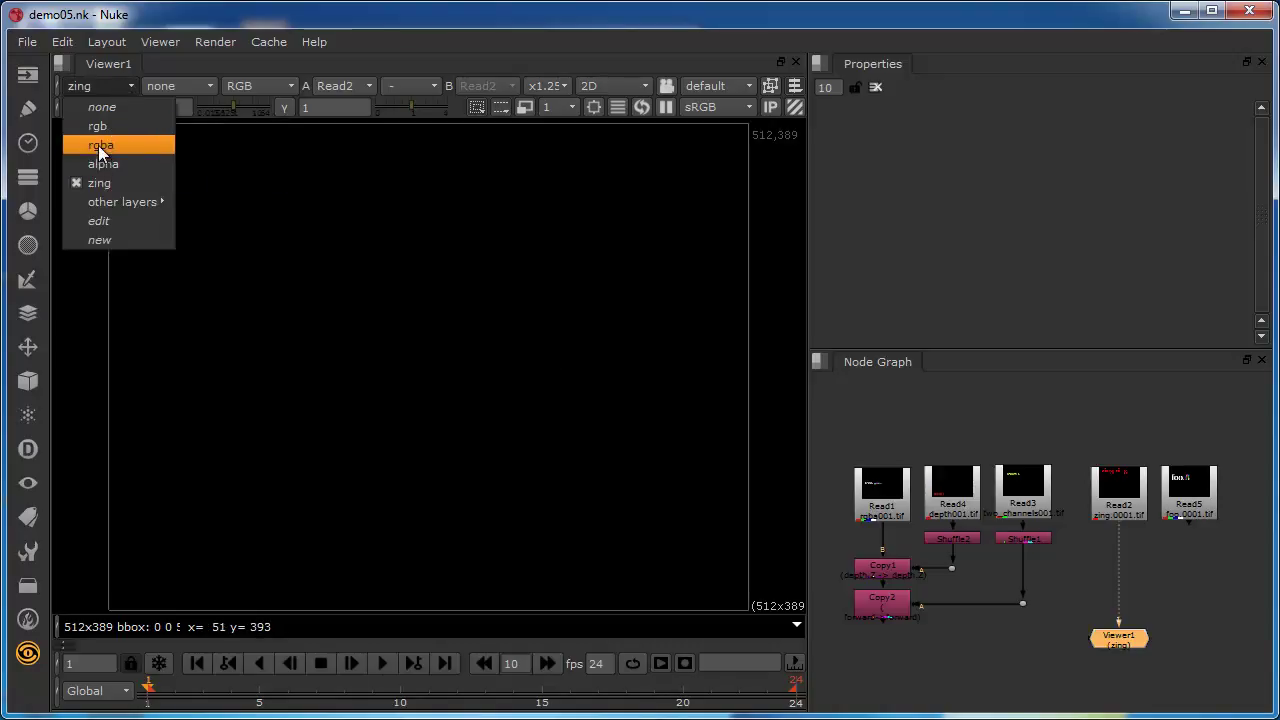
left_click(95, 90)
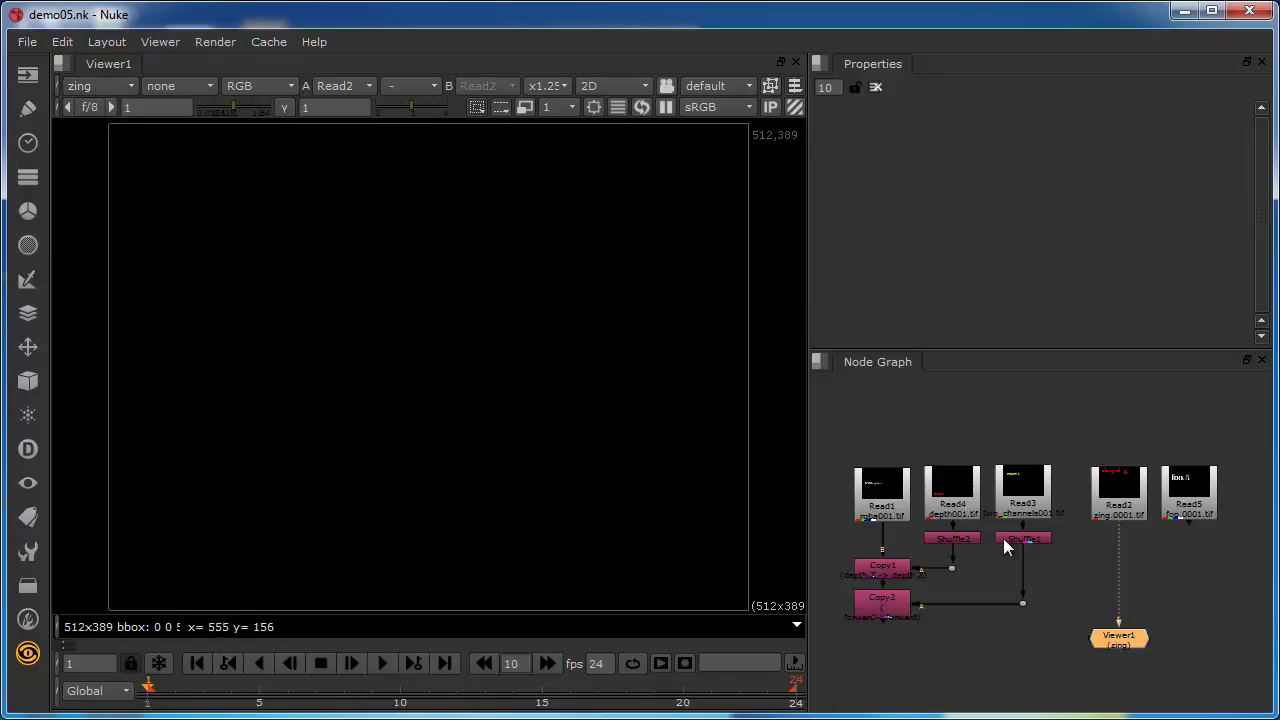
Step: Add a Shuffle node after Read2 and set its first output layer to zing
left_click(1117, 502)
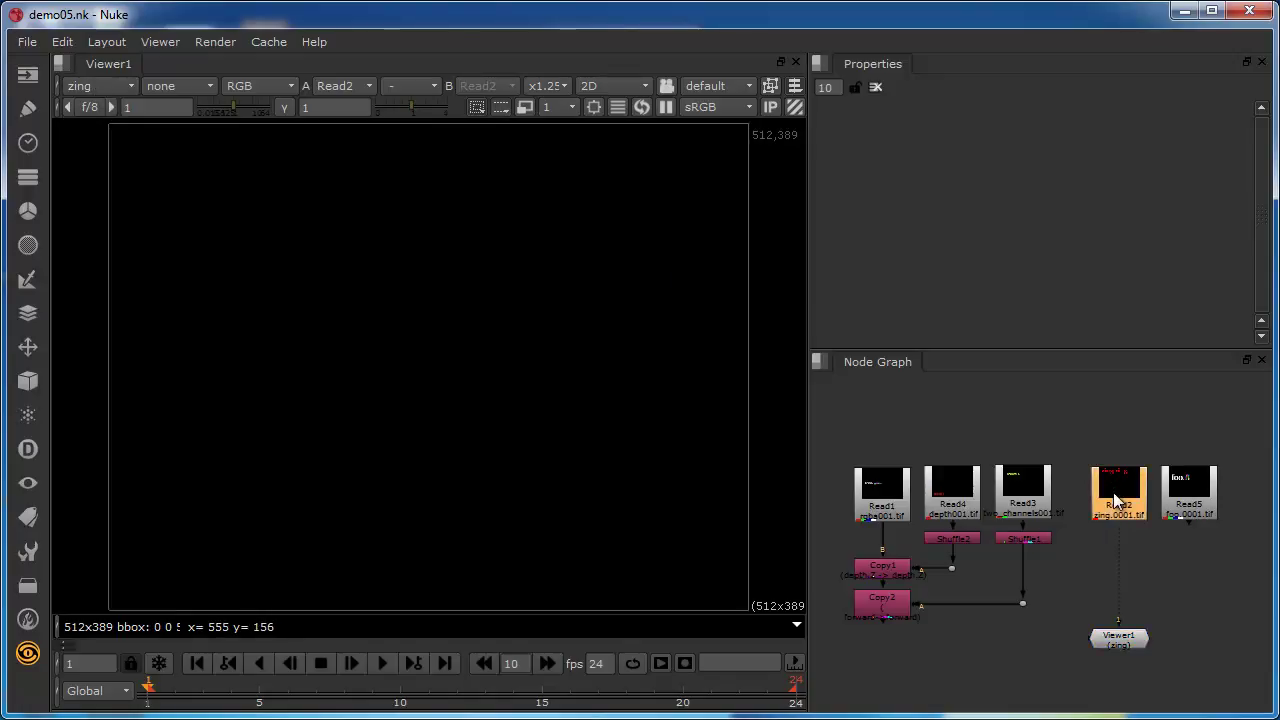
left_click(40, 177)
left_click(88, 177)
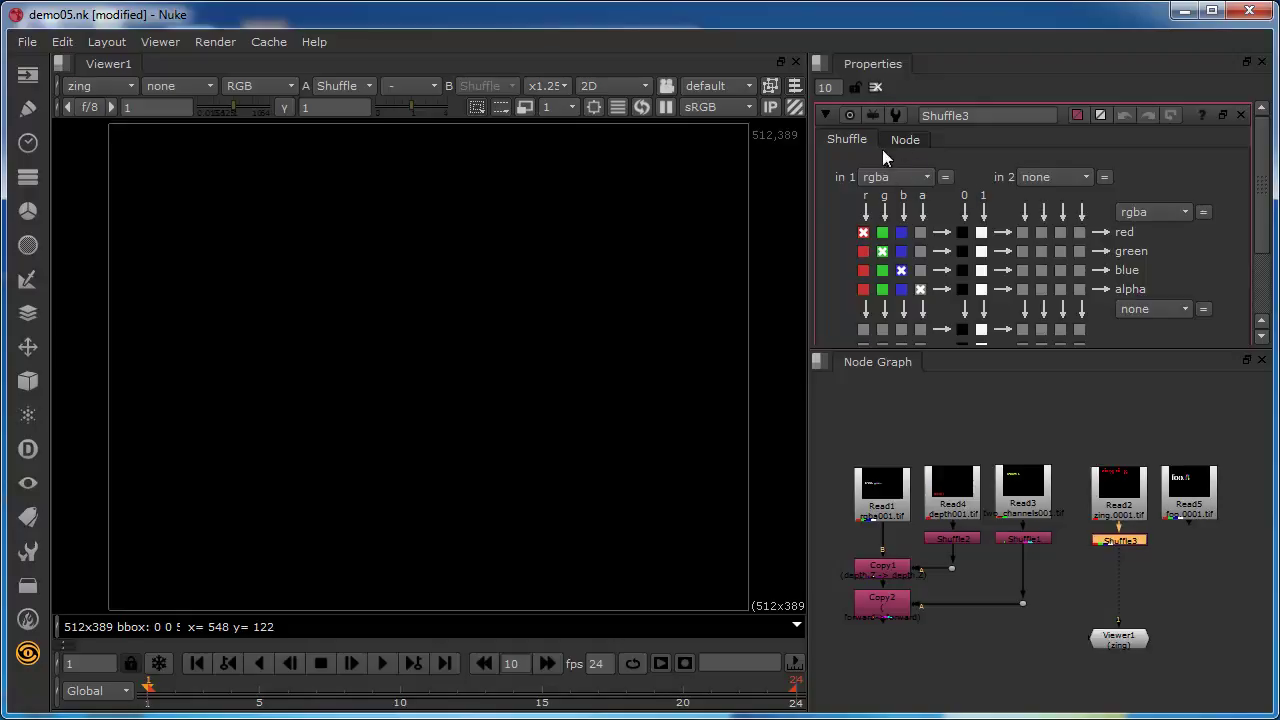
left_click(1156, 213)
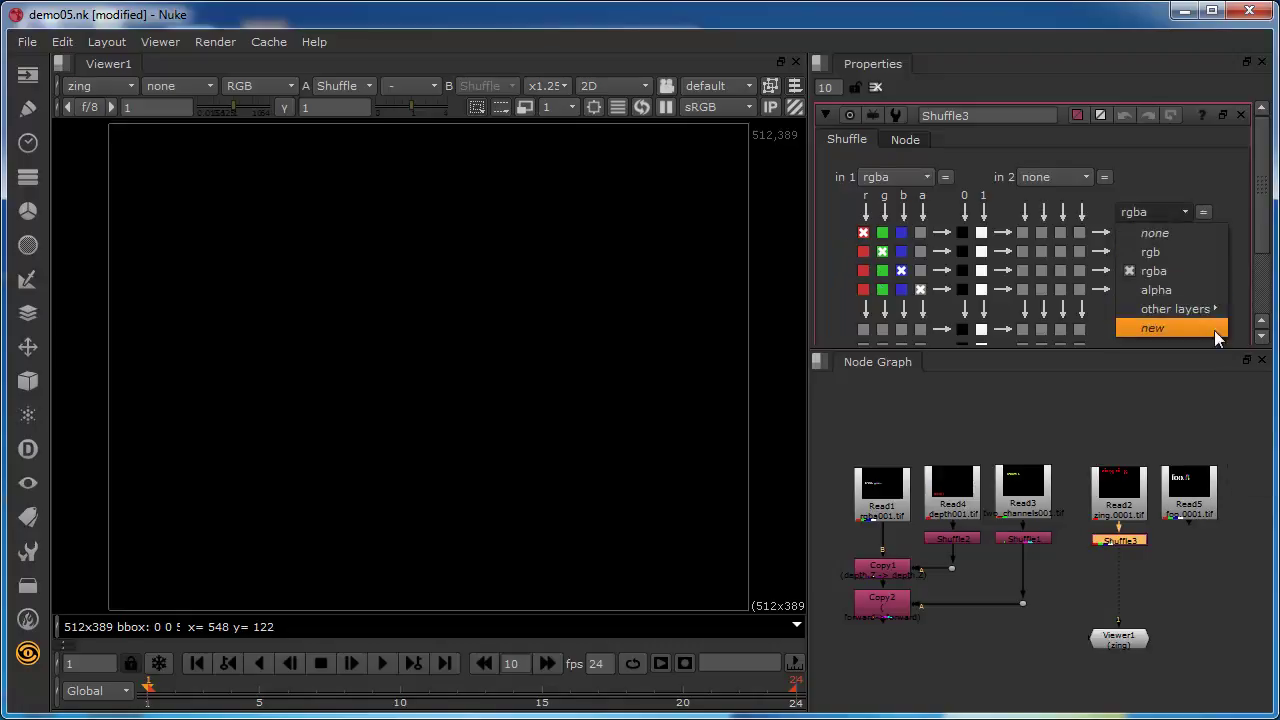
mouse_move(1203, 308)
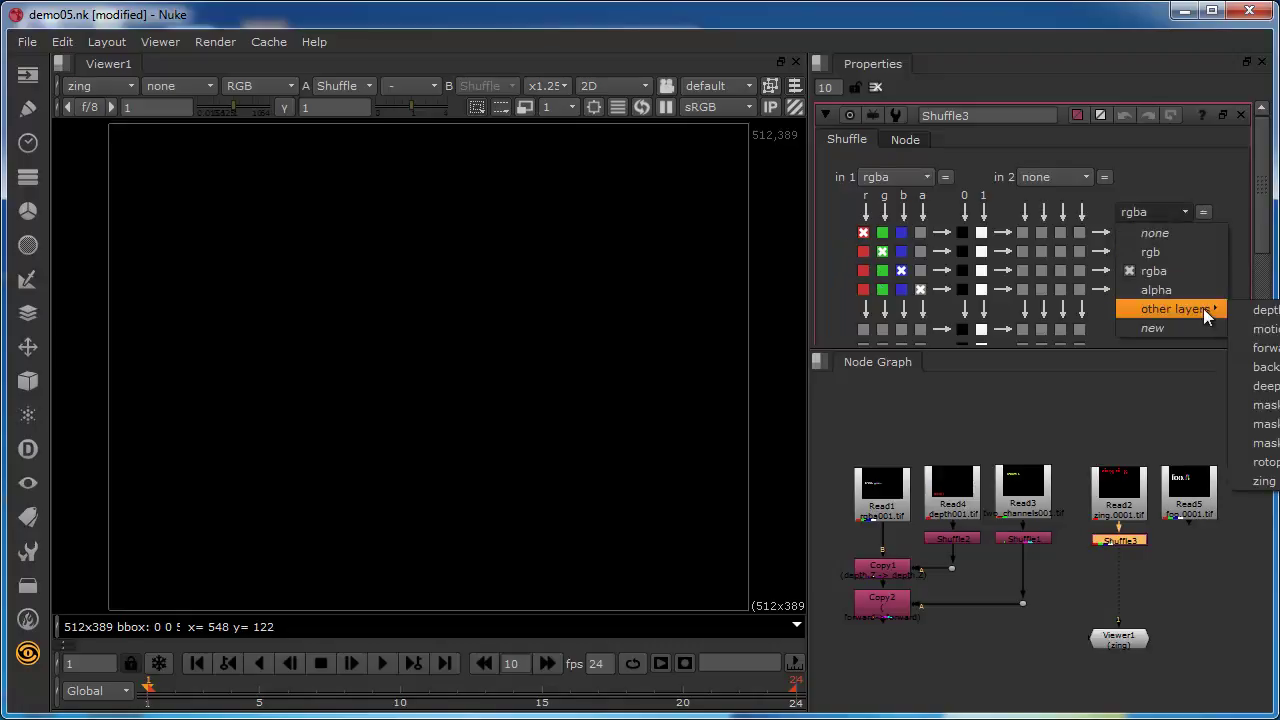
left_click(1262, 482)
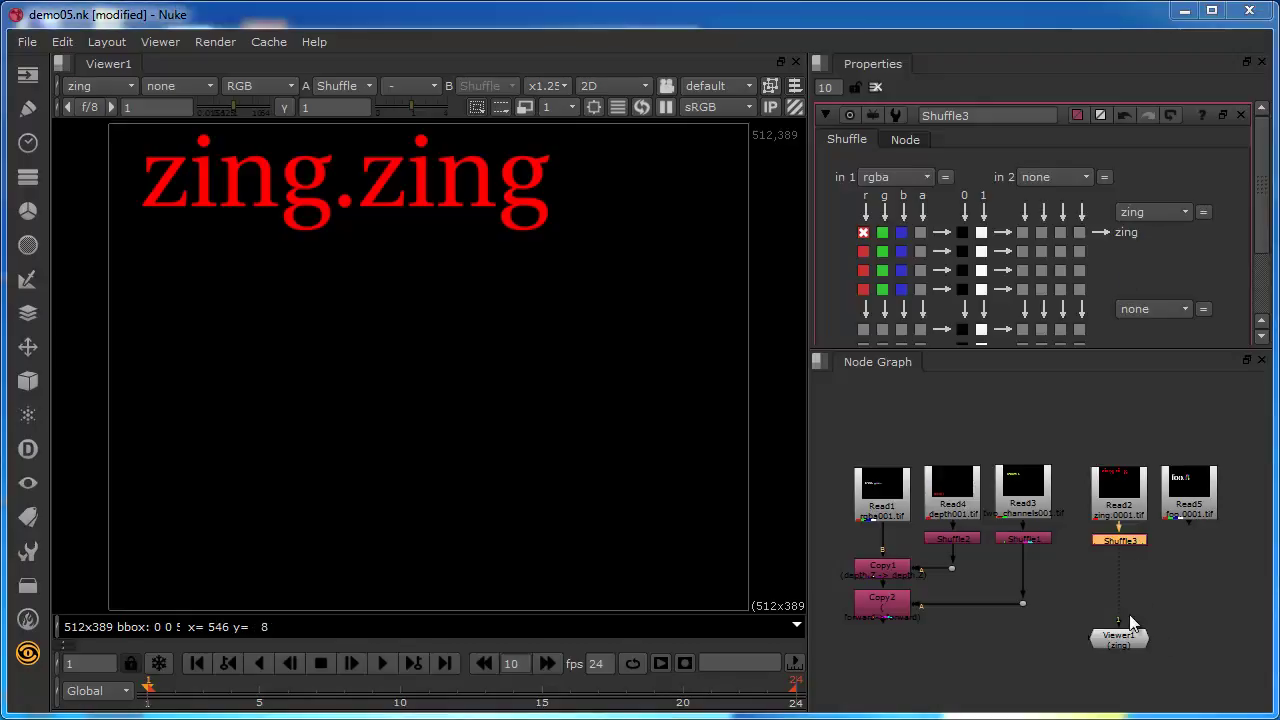
Step: Connect Viewer1 to Read5, place it beneath that node, and display the rgba layer
left_click_drag(1118, 624, 1186, 500)
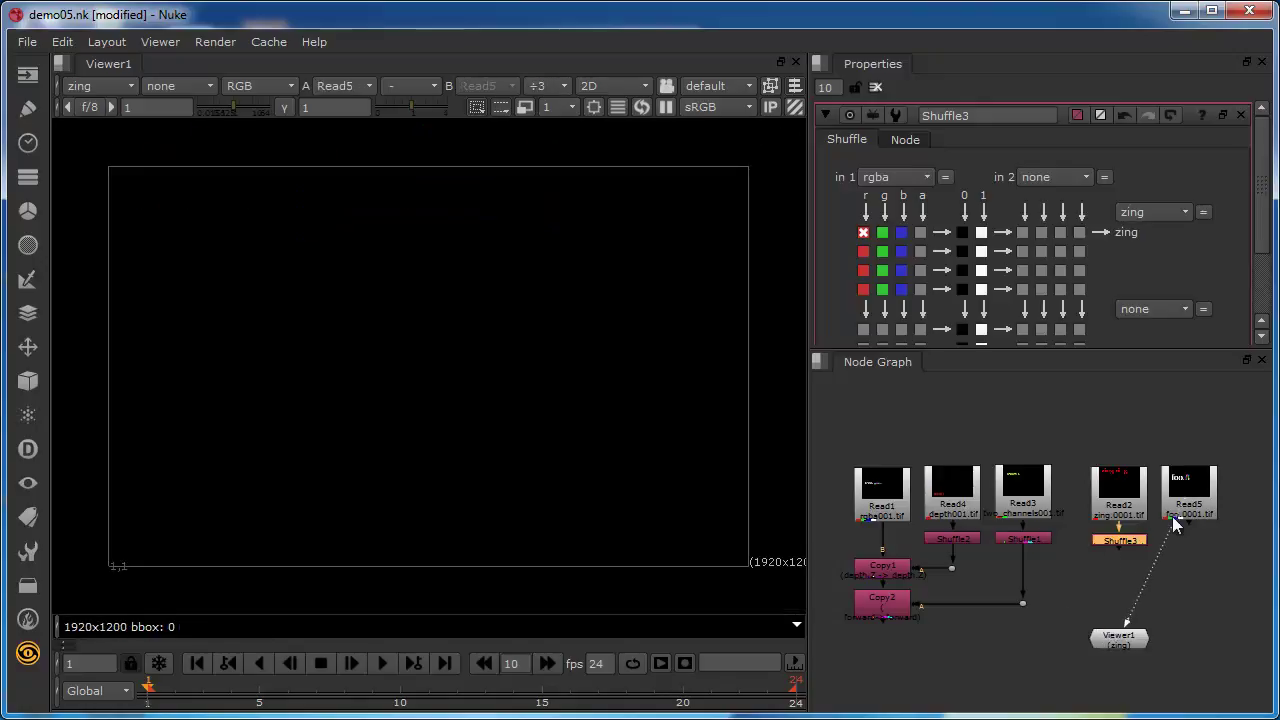
left_click_drag(1105, 637, 1181, 638)
scroll(1204, 513, "up", 3)
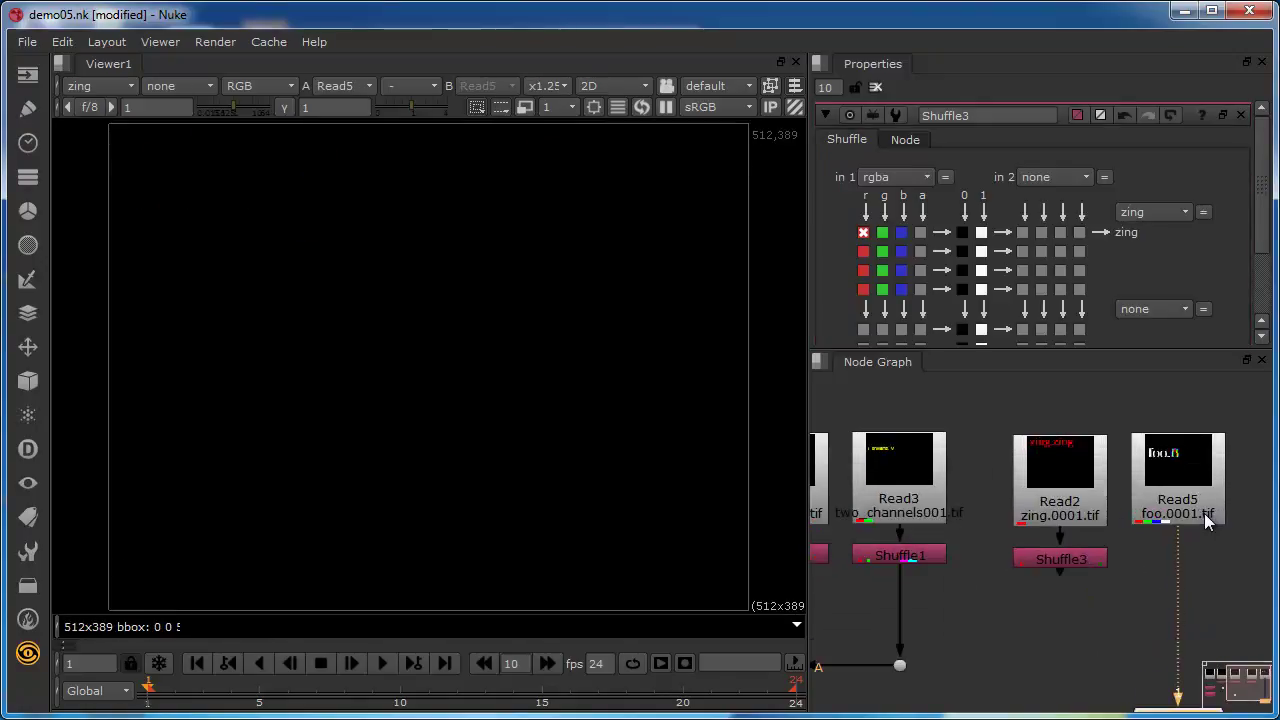
left_click(108, 86)
left_click(112, 153)
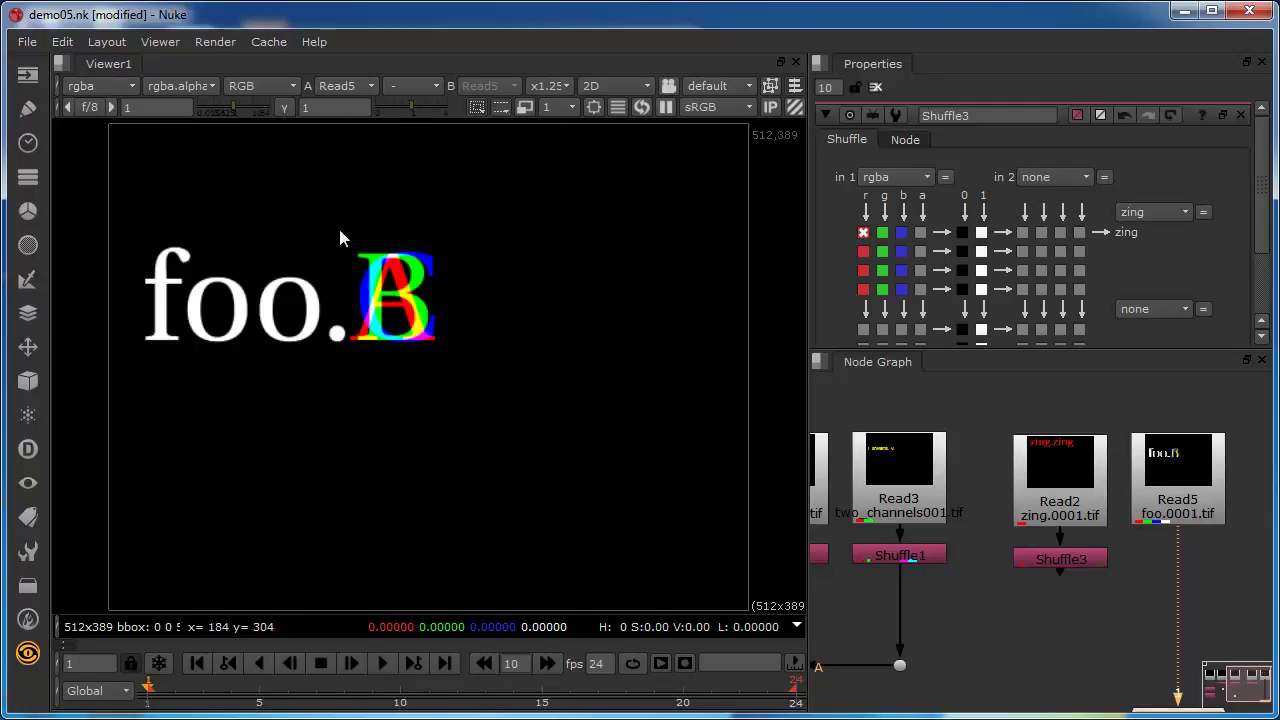
Step: Inspect the red, green, blue and alpha channels of the foo image individually, then return to the RGB display
key("r")
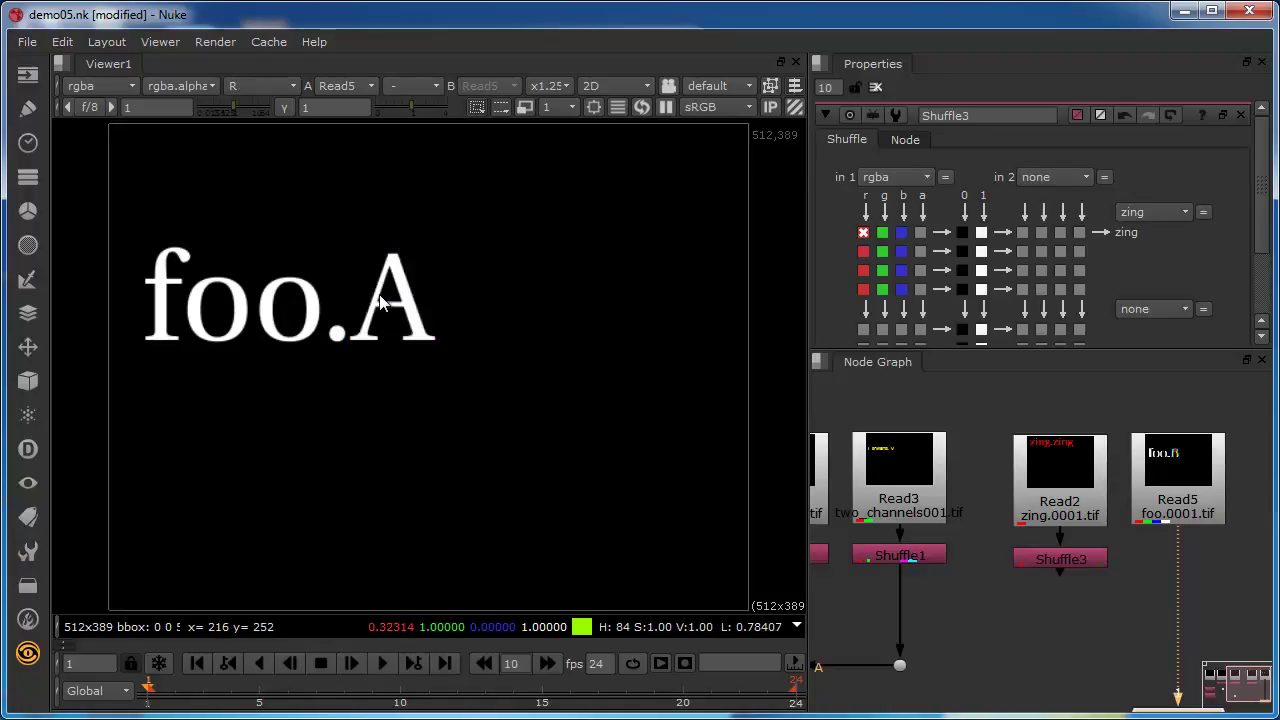
key("g")
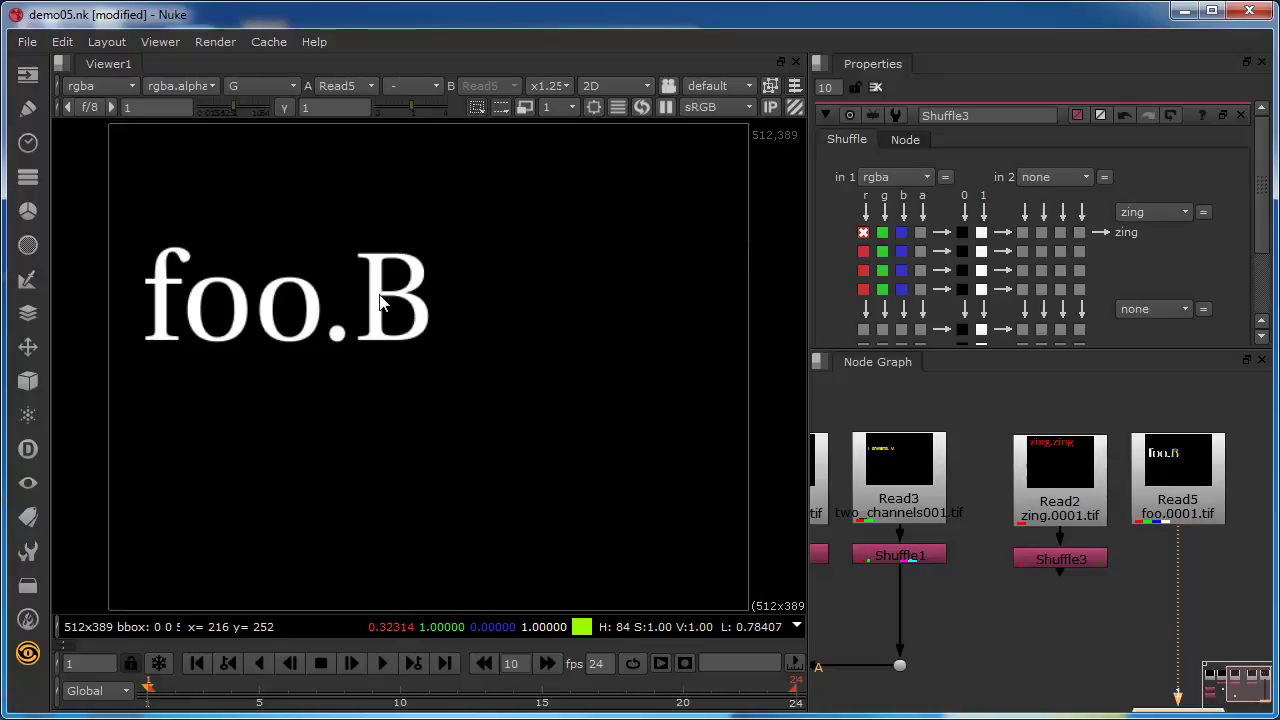
key("b")
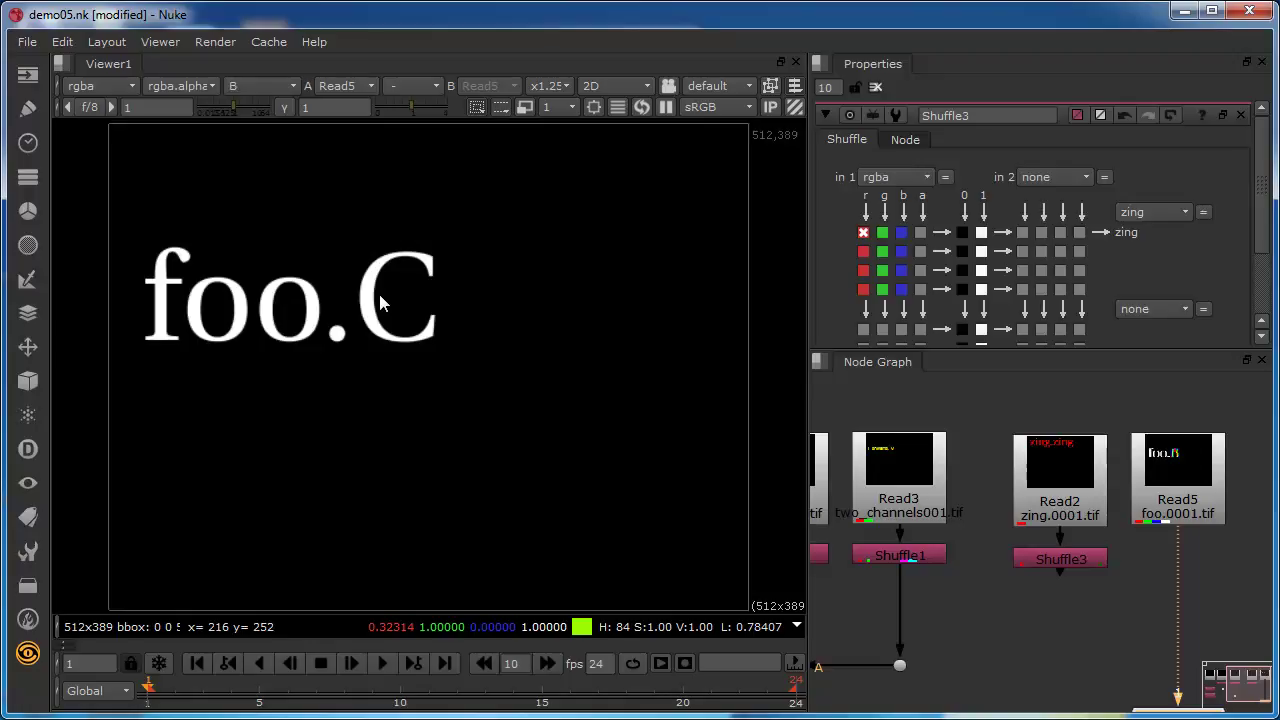
key("a")
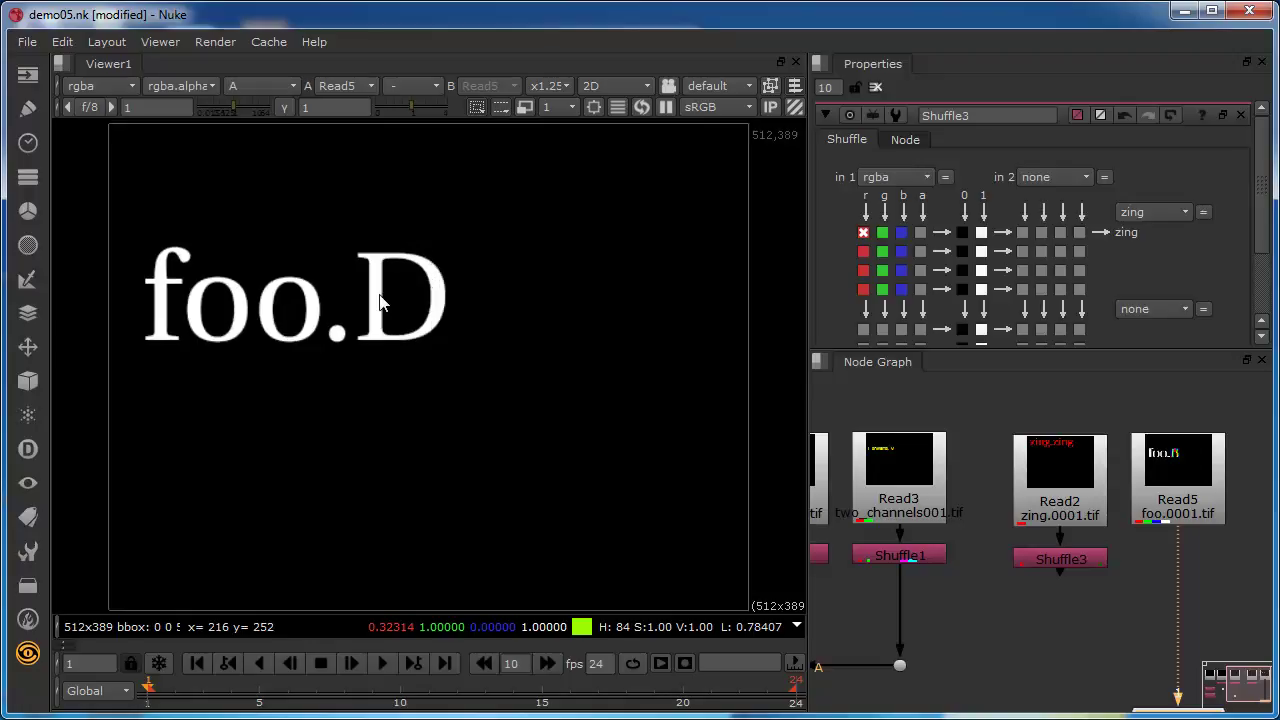
key("a")
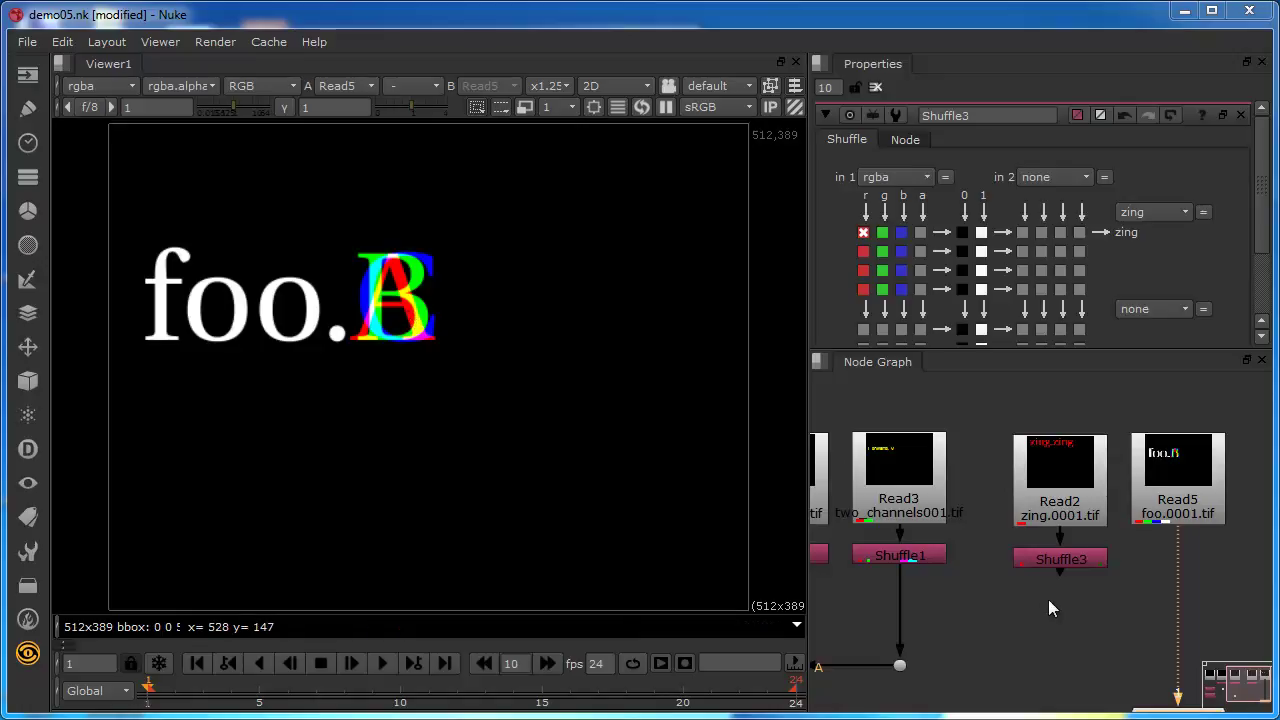
Step: Start a new layer from the viewer's layer choices, naming it foo and its first channel A
key("f")
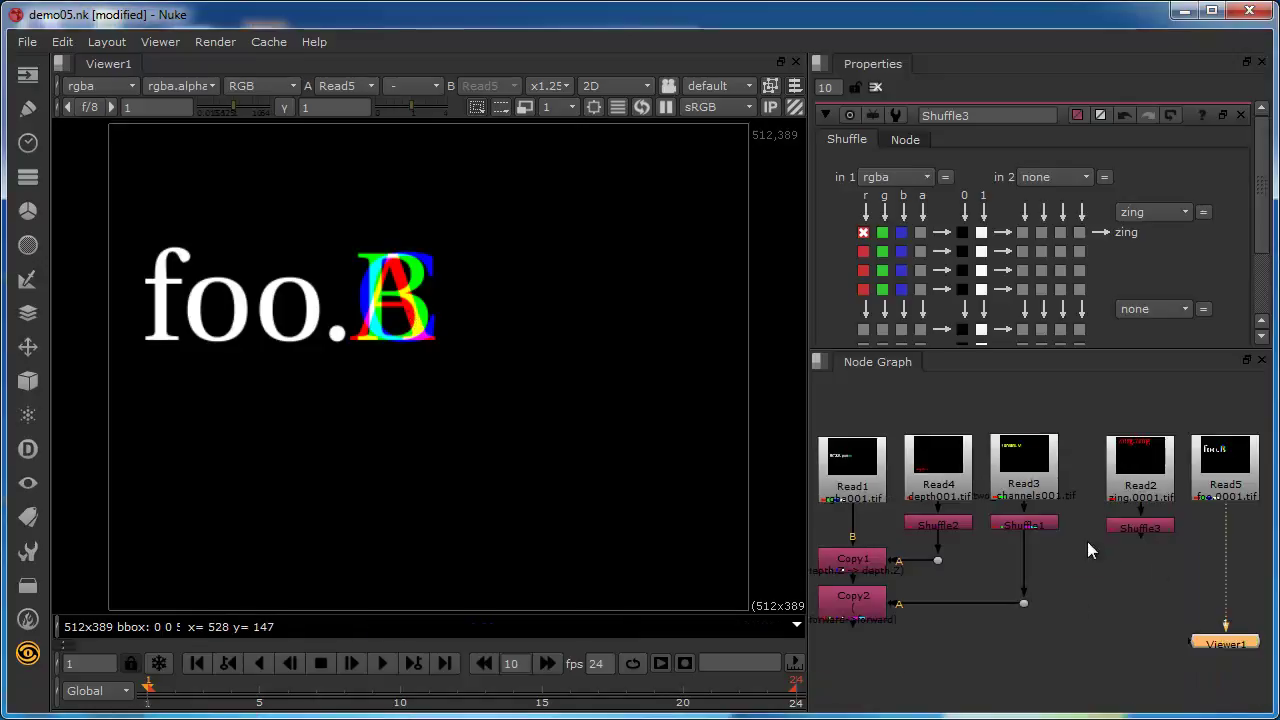
left_click(95, 88)
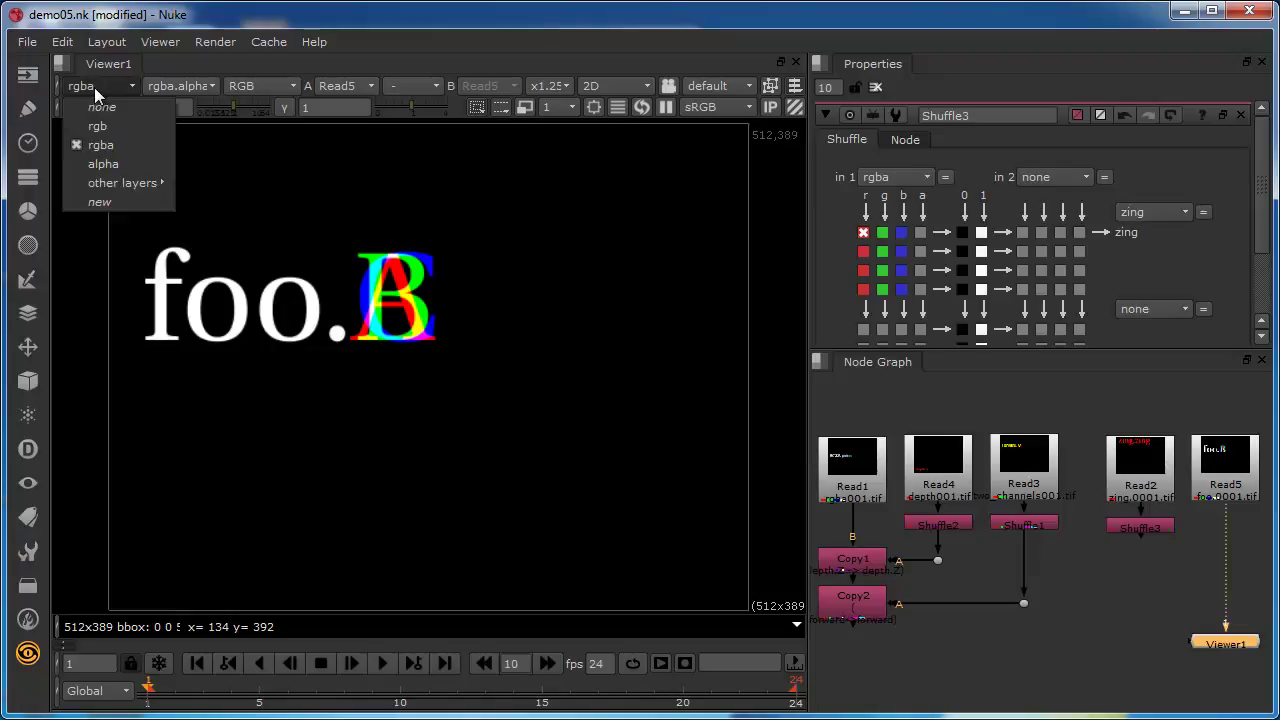
left_click(99, 202)
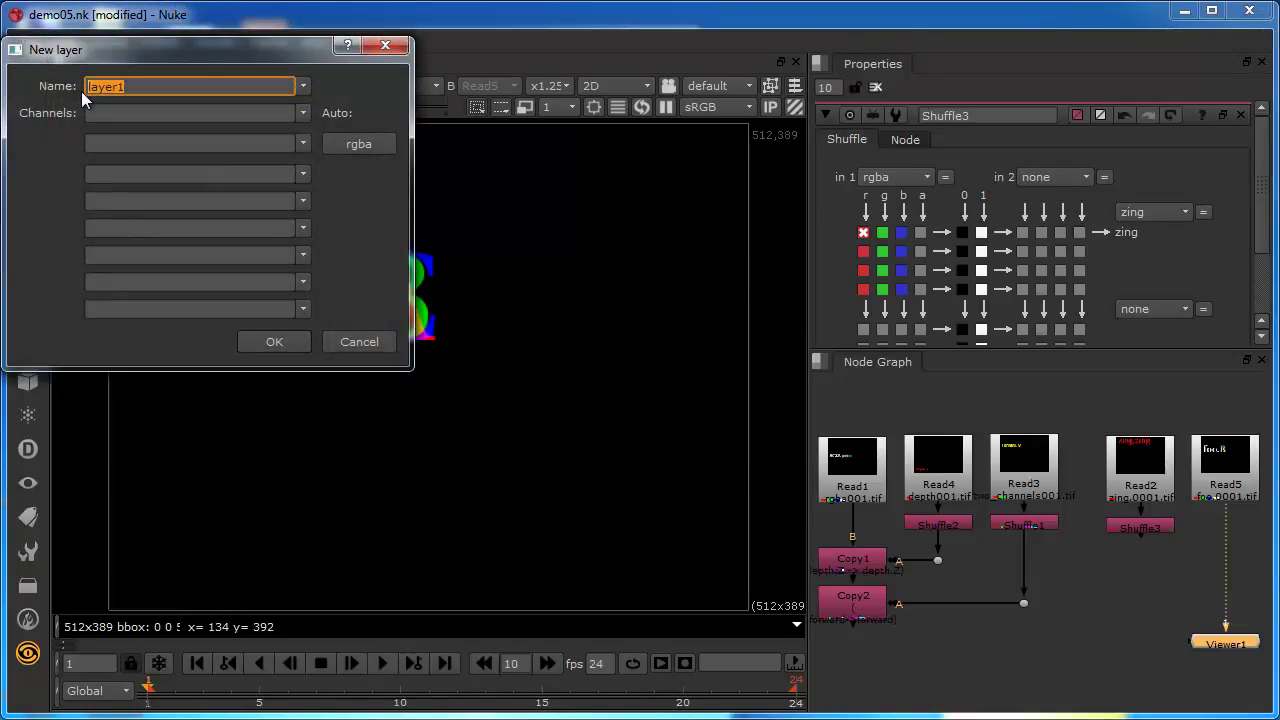
type("foo")
left_click(112, 113)
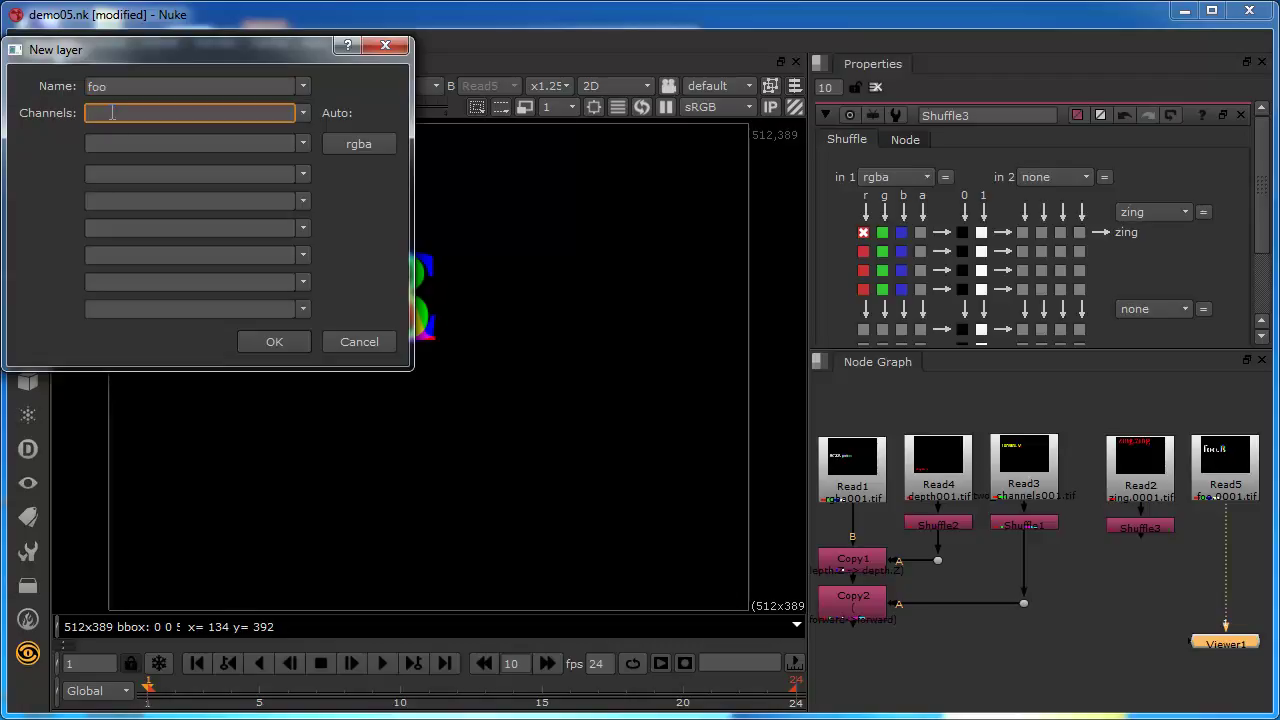
type("A")
Step: Add channels B, C and D to the new foo layer and create it
left_click(107, 144)
type("B")
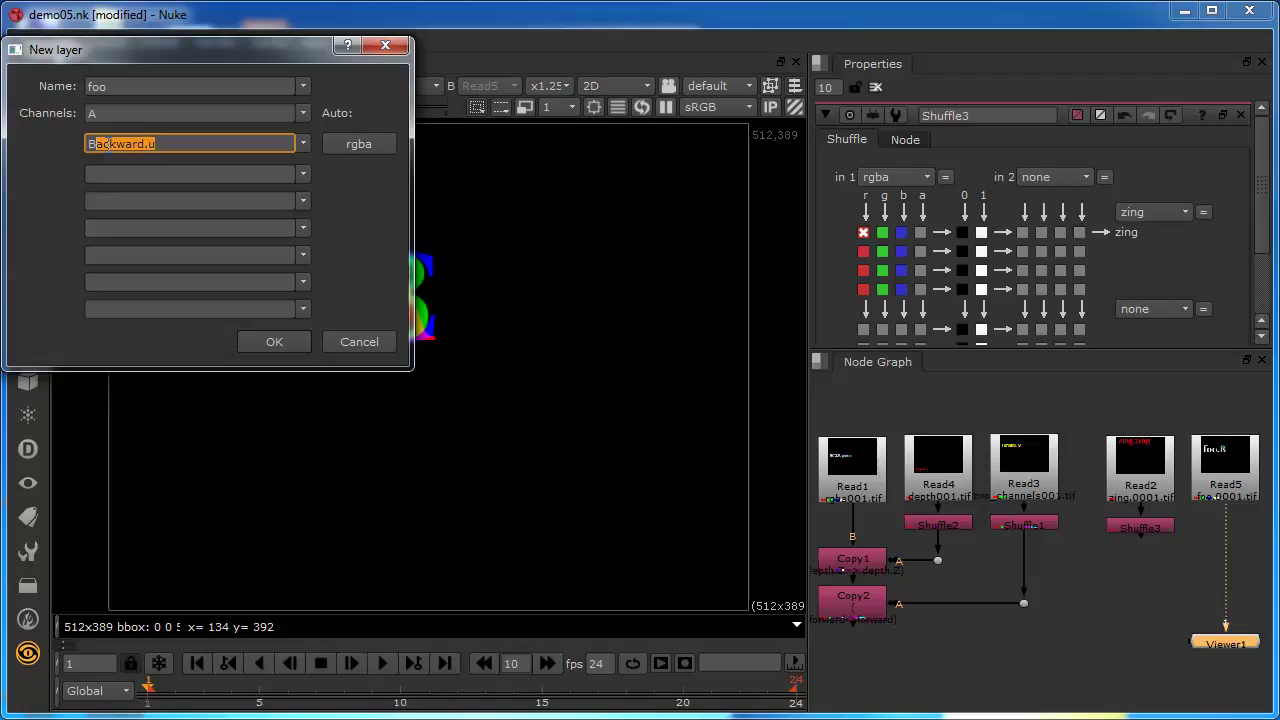
key("Delete")
left_click(99, 174)
type("C")
left_click(101, 199)
type("D")
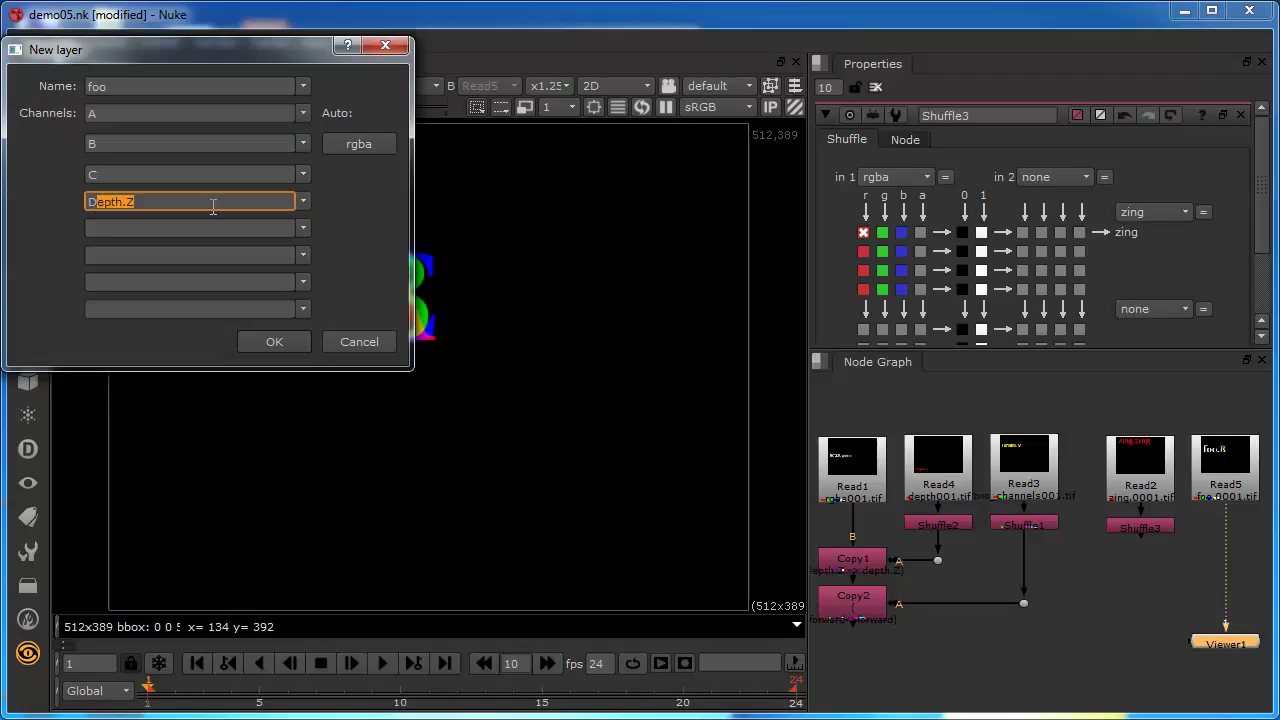
key("Delete")
left_click(120, 89)
left_click(118, 114)
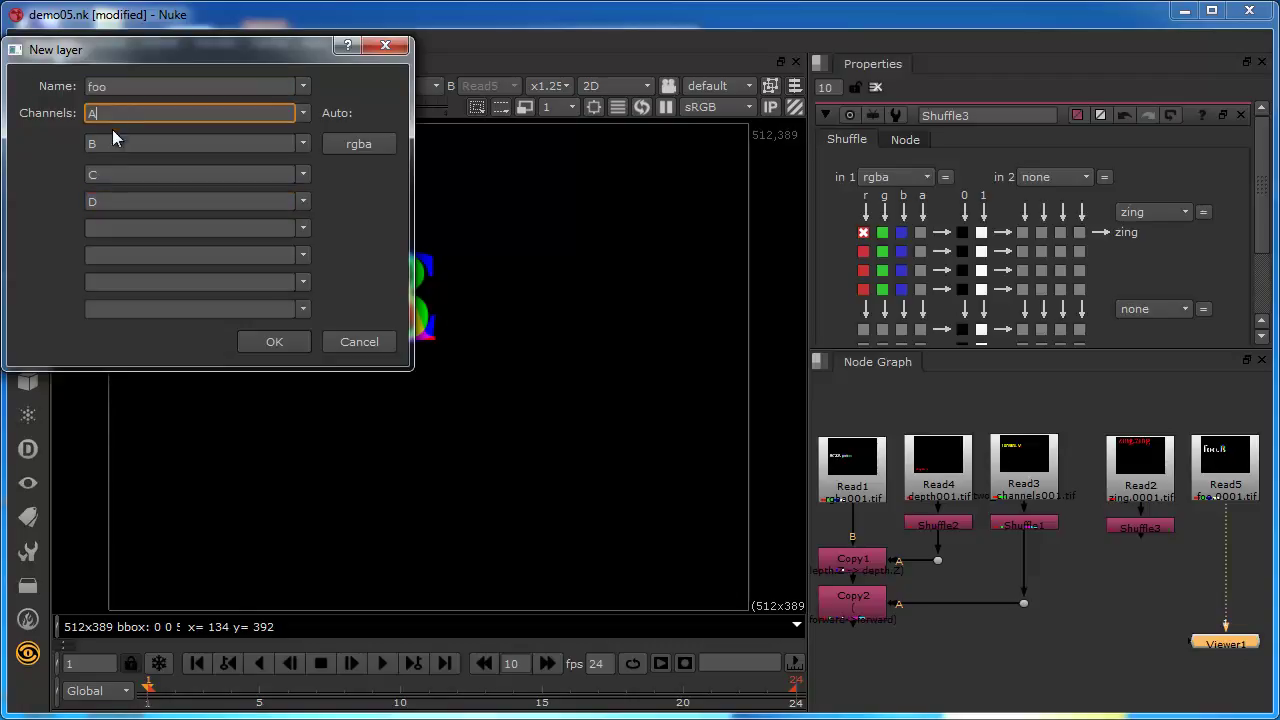
left_click(113, 144)
left_click(112, 175)
left_click(110, 201)
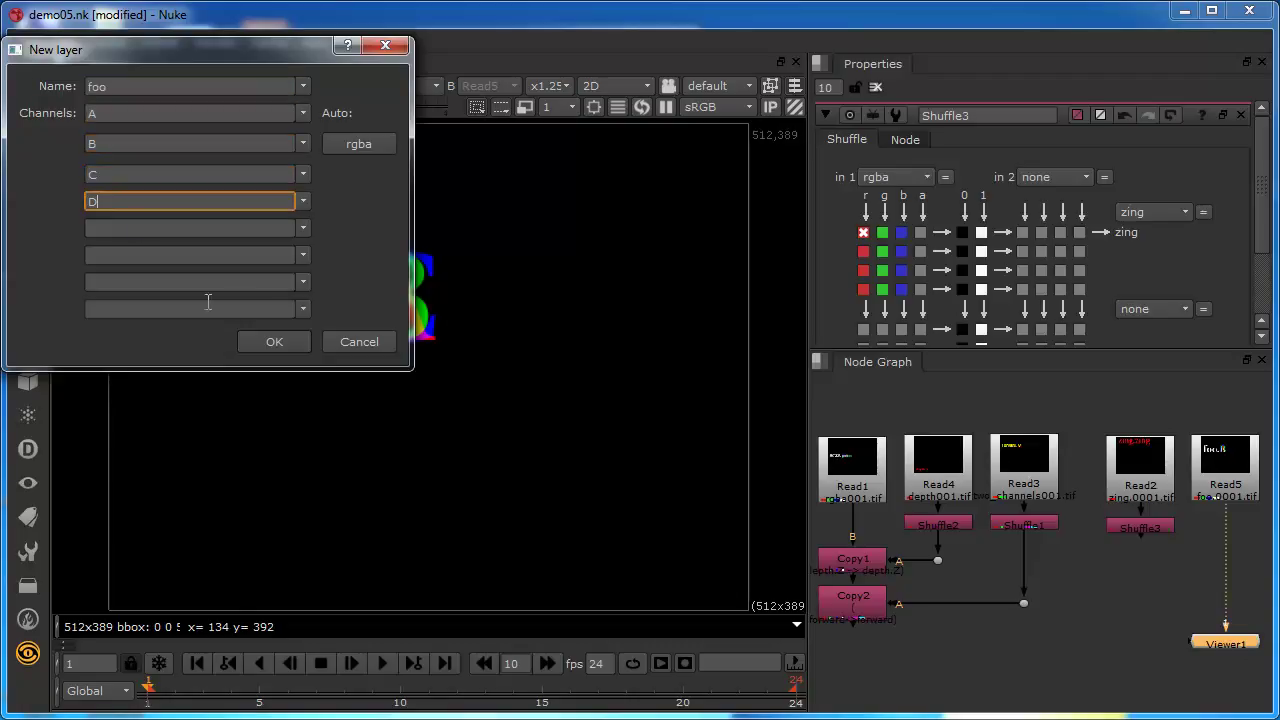
left_click(282, 342)
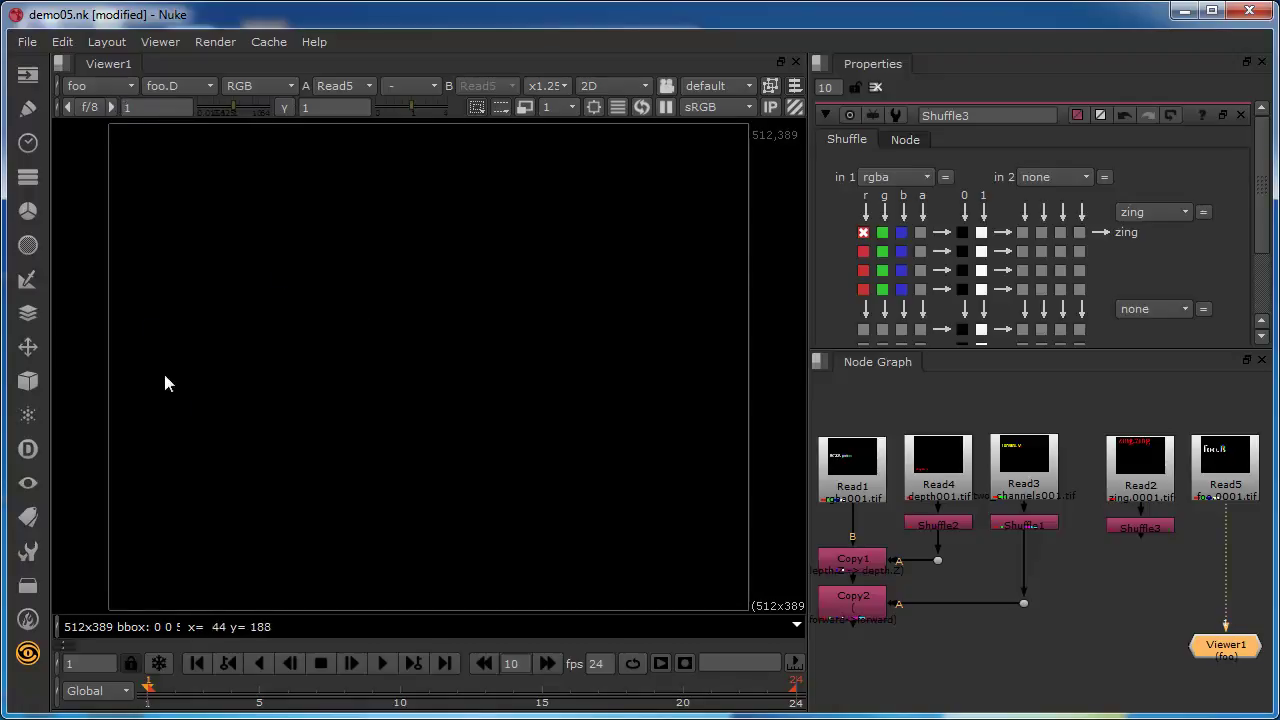
Step: Display the rgba layer in the viewer again and check which layers Read5 offers
left_click(120, 88)
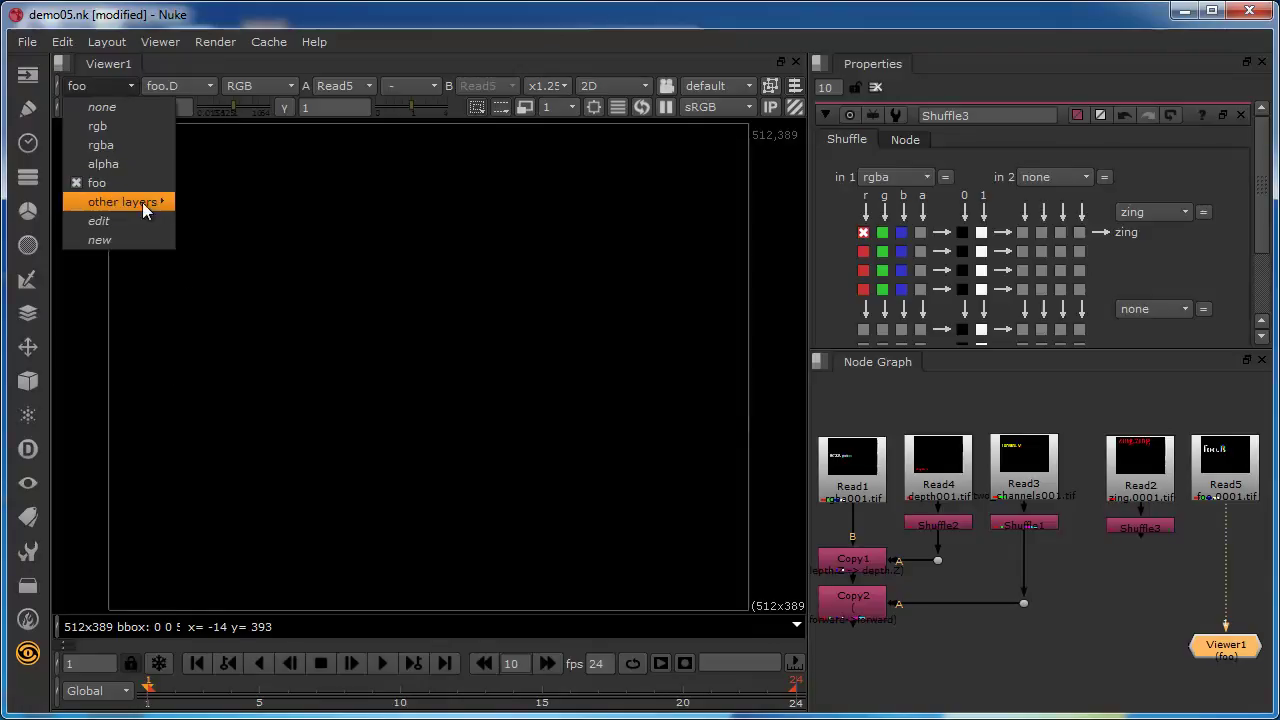
left_click(114, 144)
left_click(112, 85)
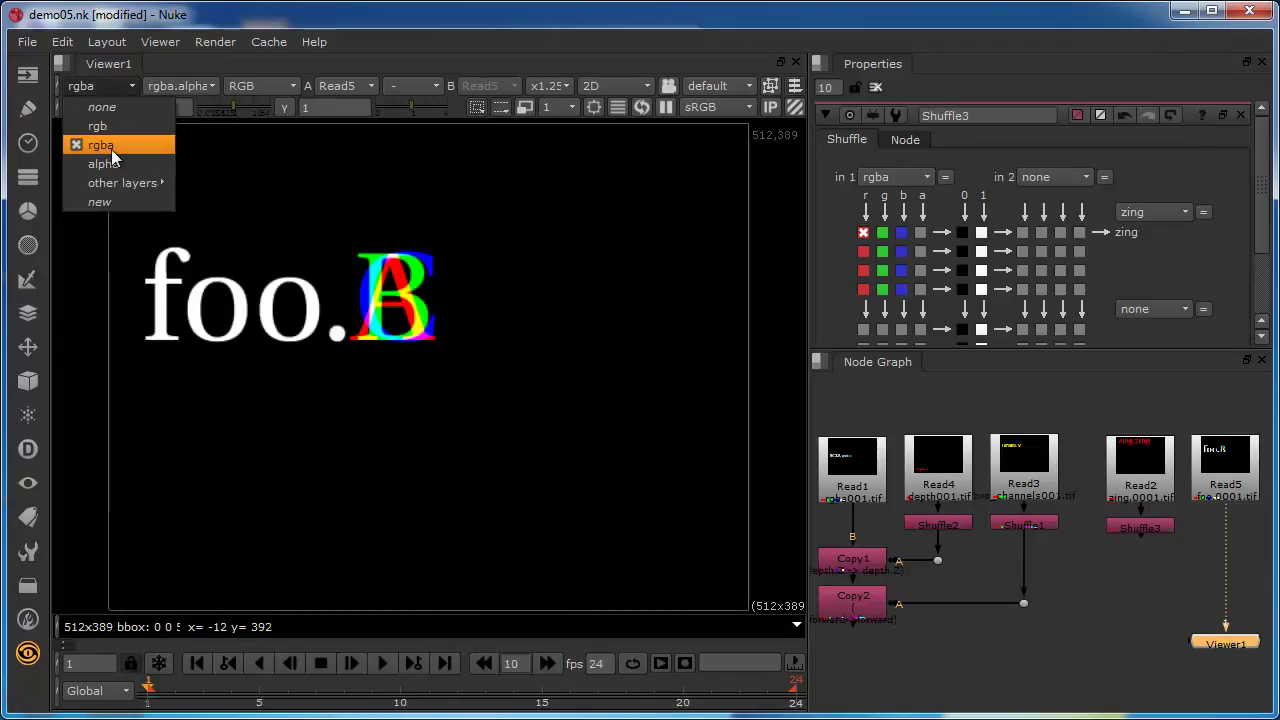
mouse_move(123, 186)
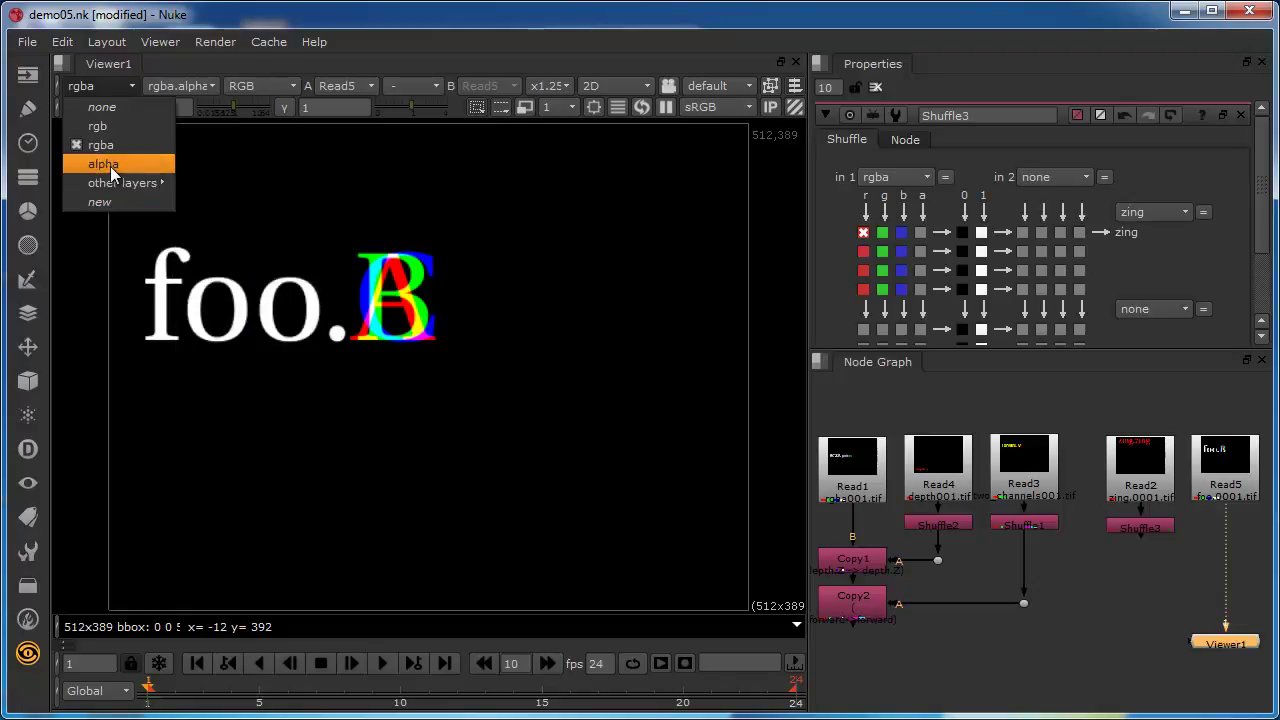
Step: Add a Shuffle node after Read5 and set its first output layer to foo
left_click(1226, 470)
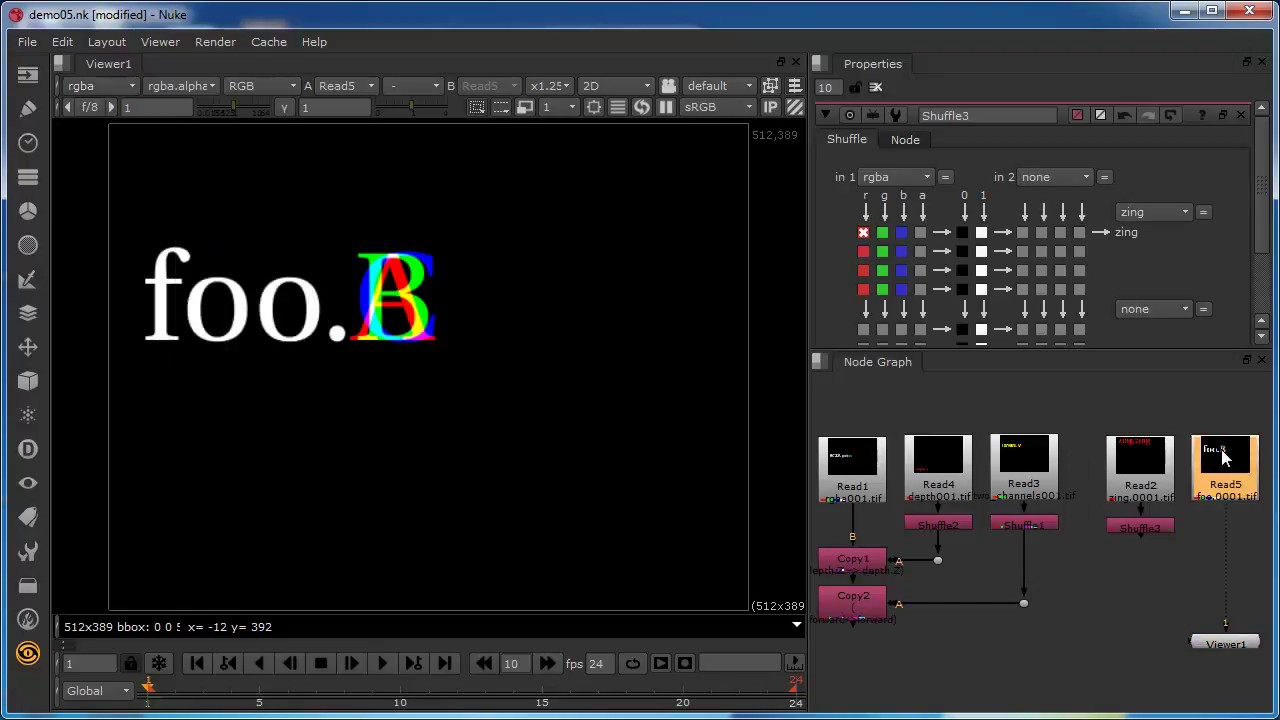
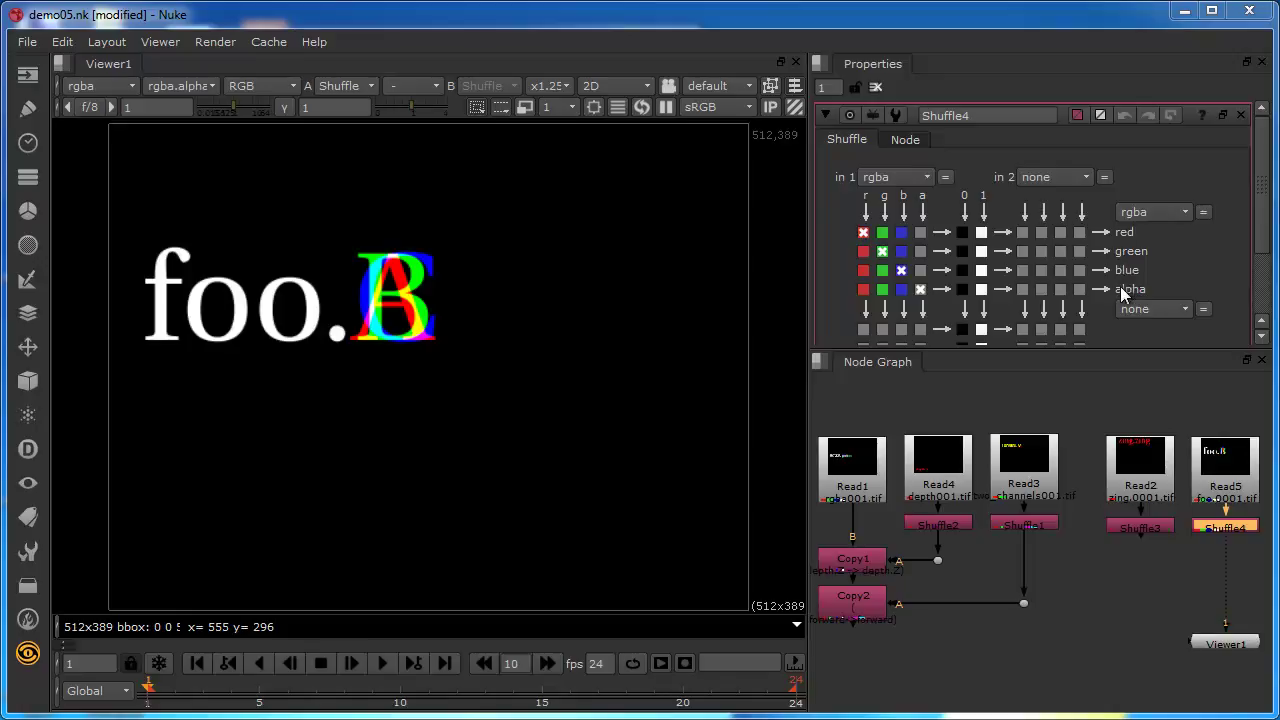
left_click(1162, 212)
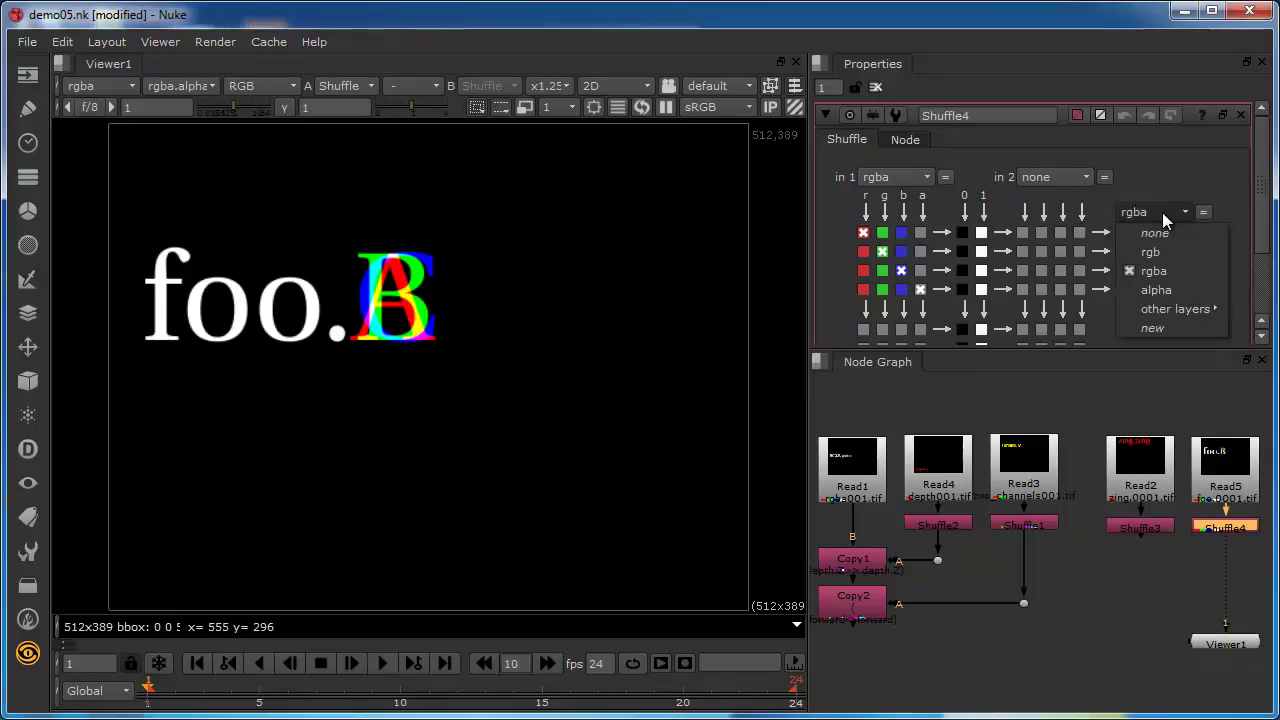
mouse_move(1190, 309)
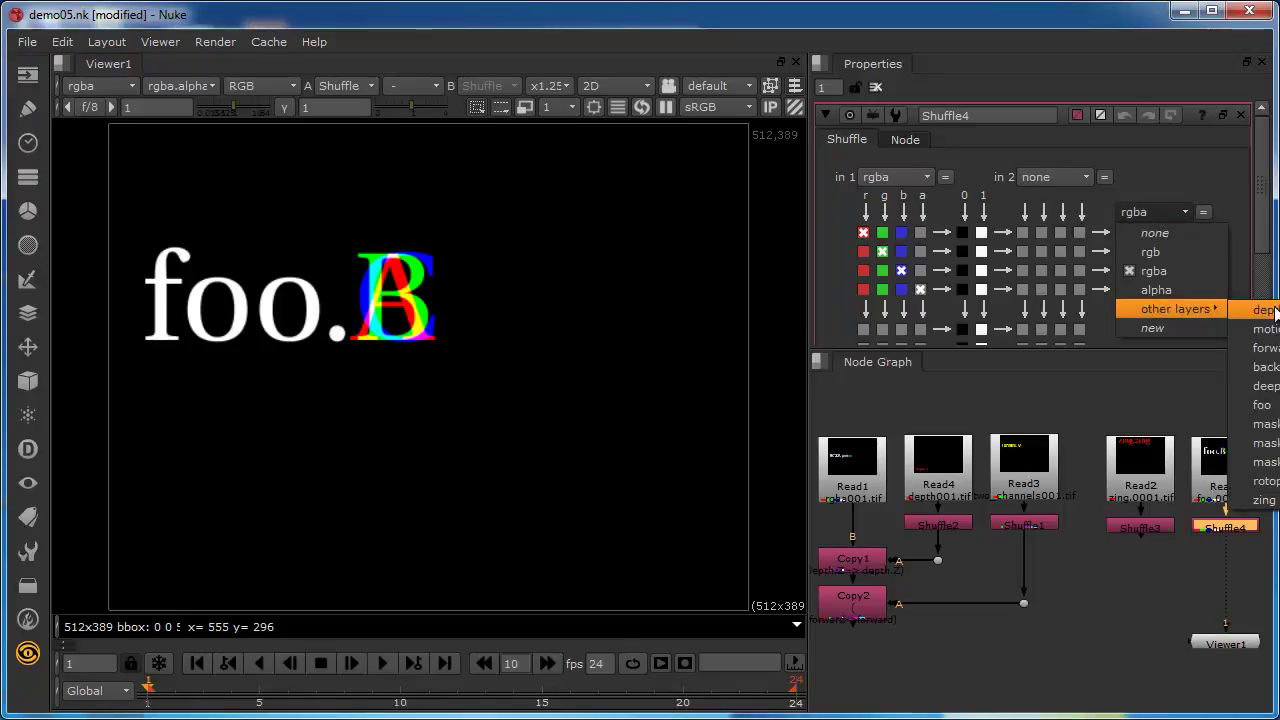
left_click(1262, 405)
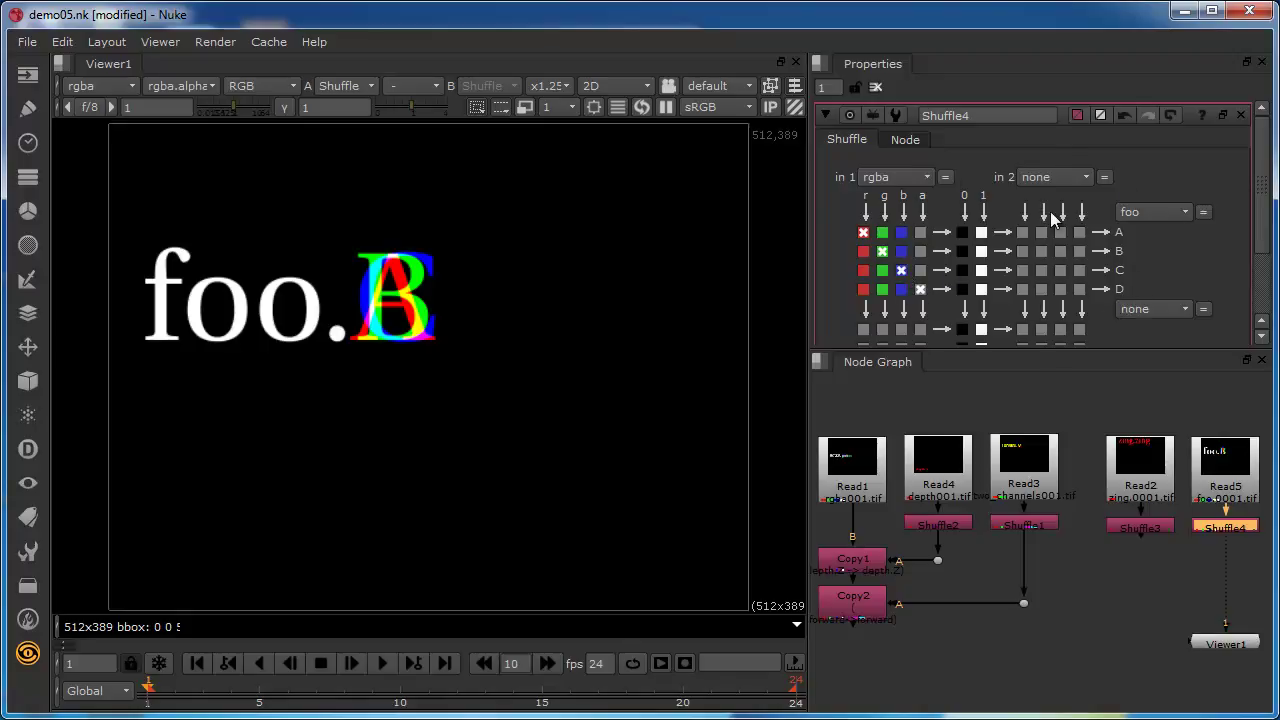
Step: Display the foo layer in the viewer and inspect its A, B, C and D channels one by one
left_click(90, 90)
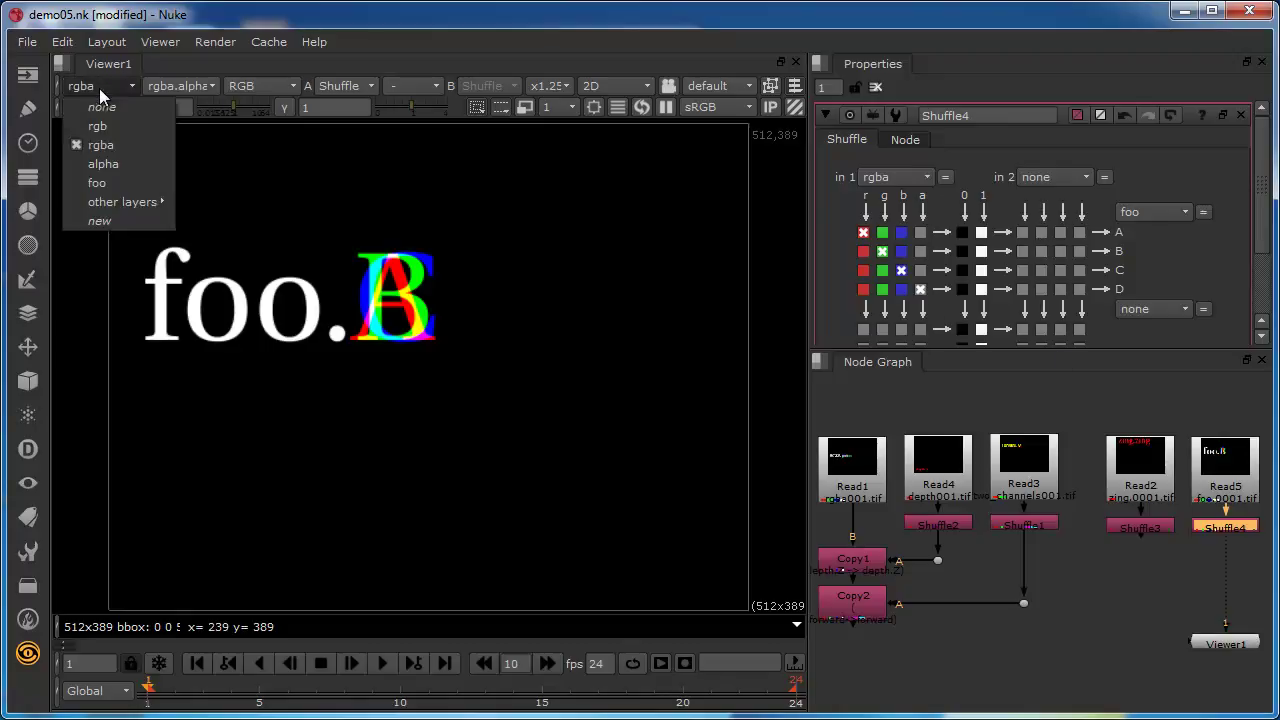
left_click(100, 188)
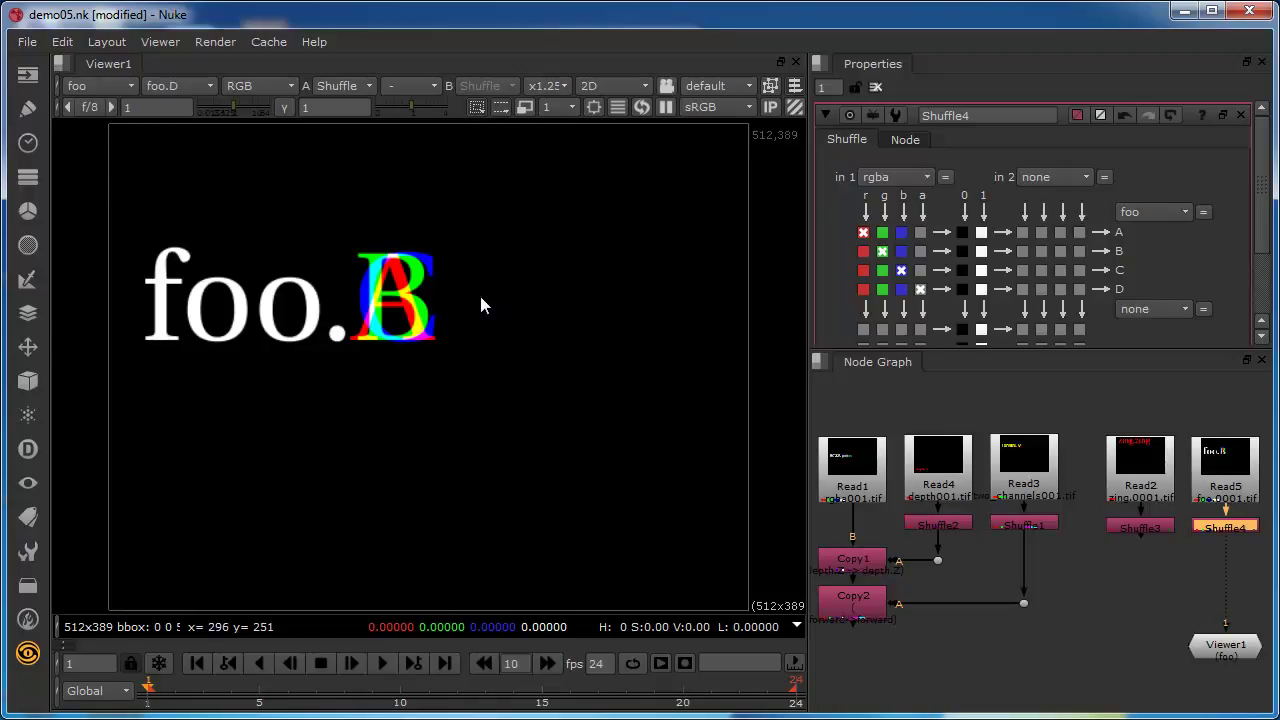
key("r")
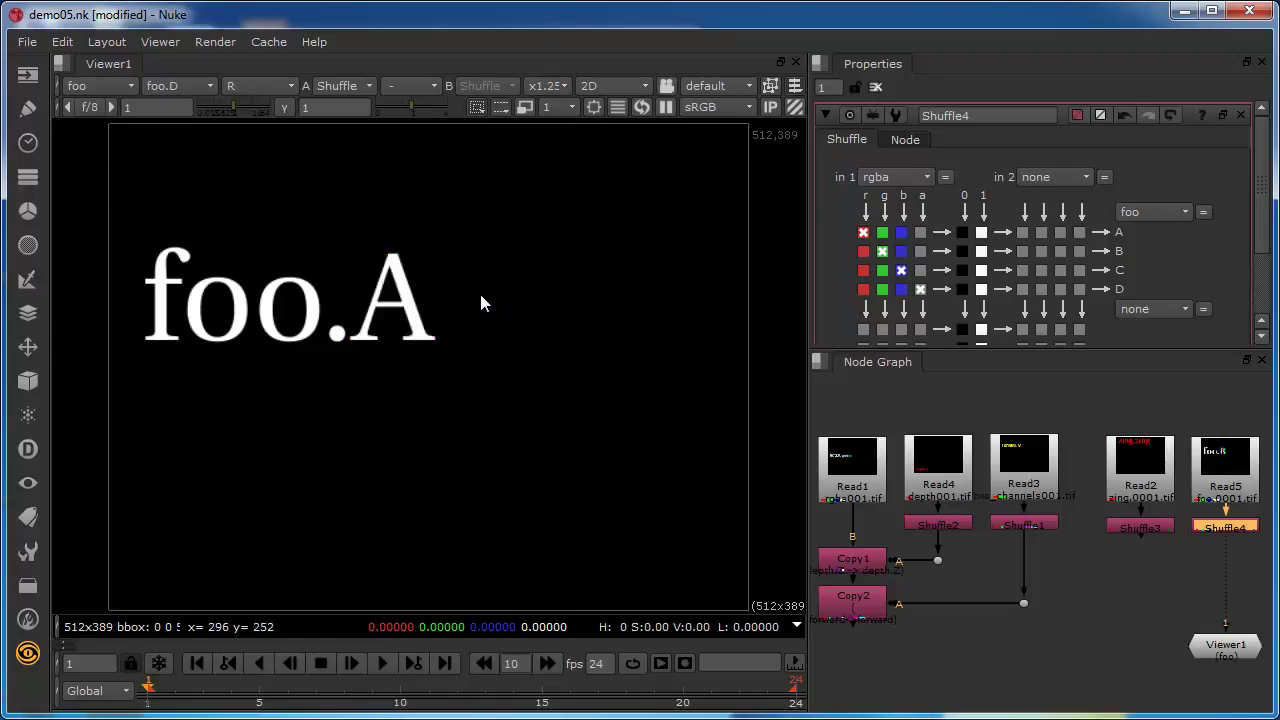
key("g")
key("b")
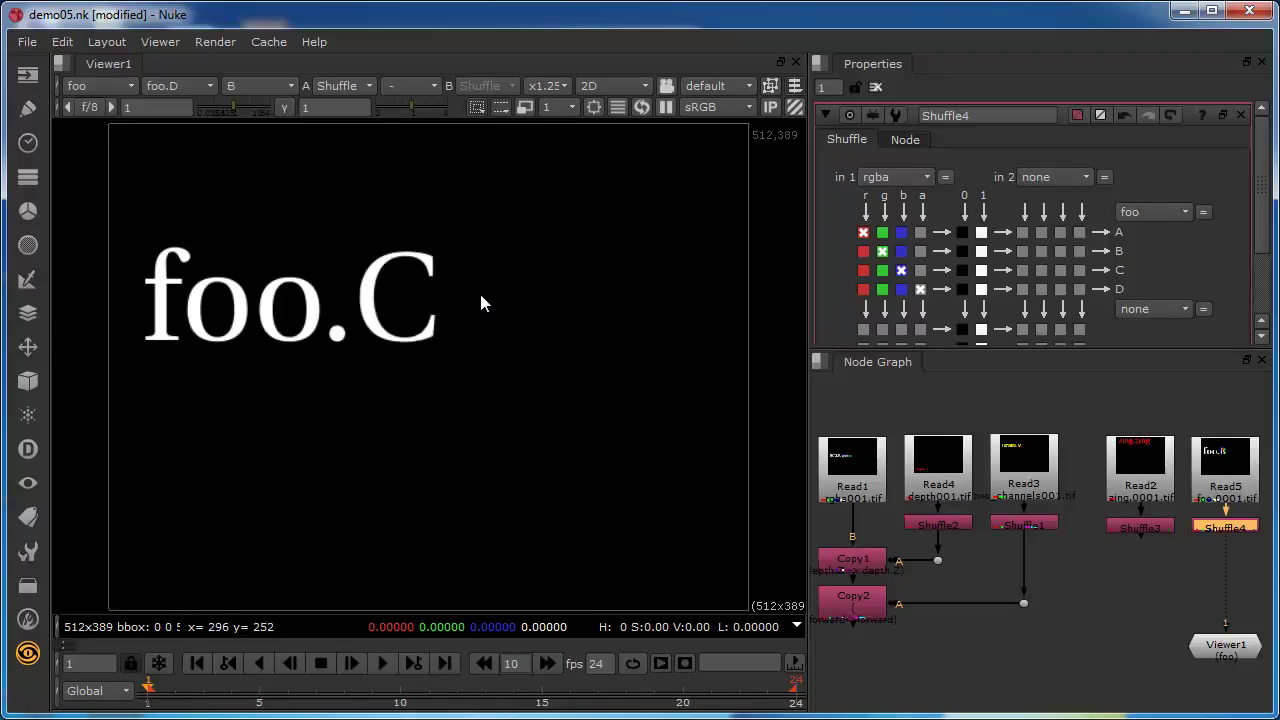
key("a")
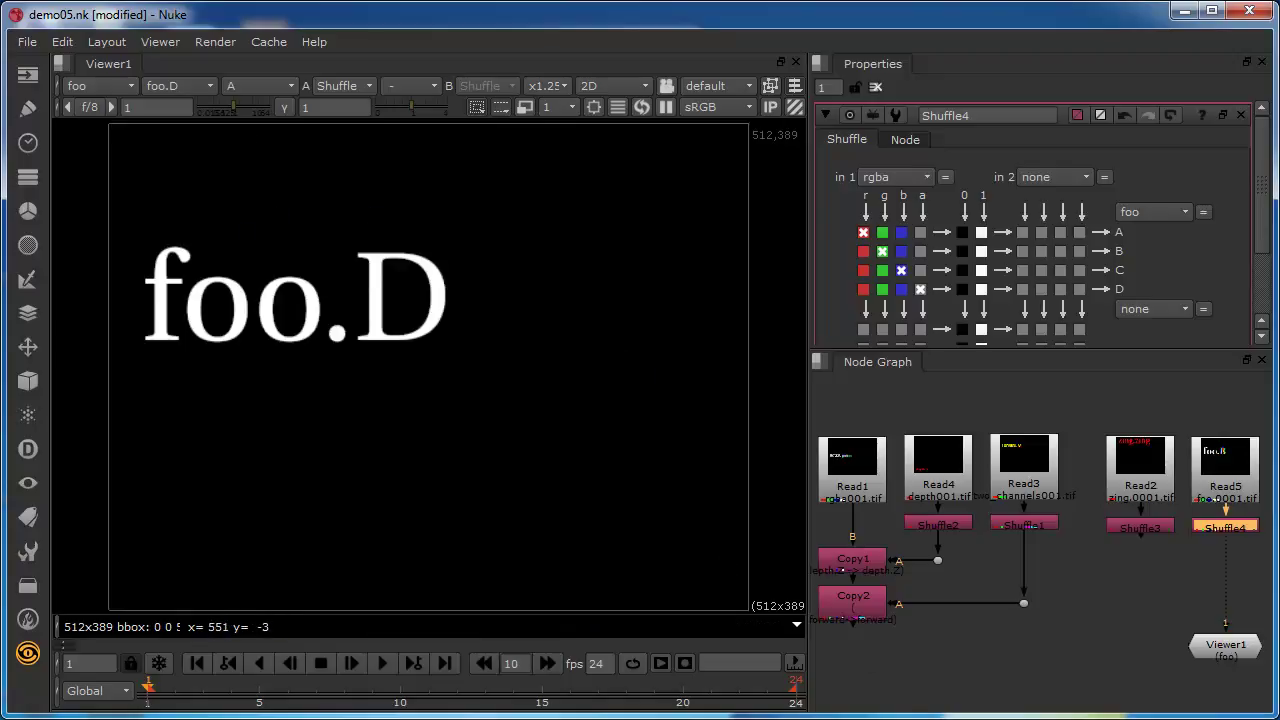
Step: Return the viewer to the rgba layer in RGB display, and connect Viewer1 to Copy2, placing it beneath that node
left_click(110, 88)
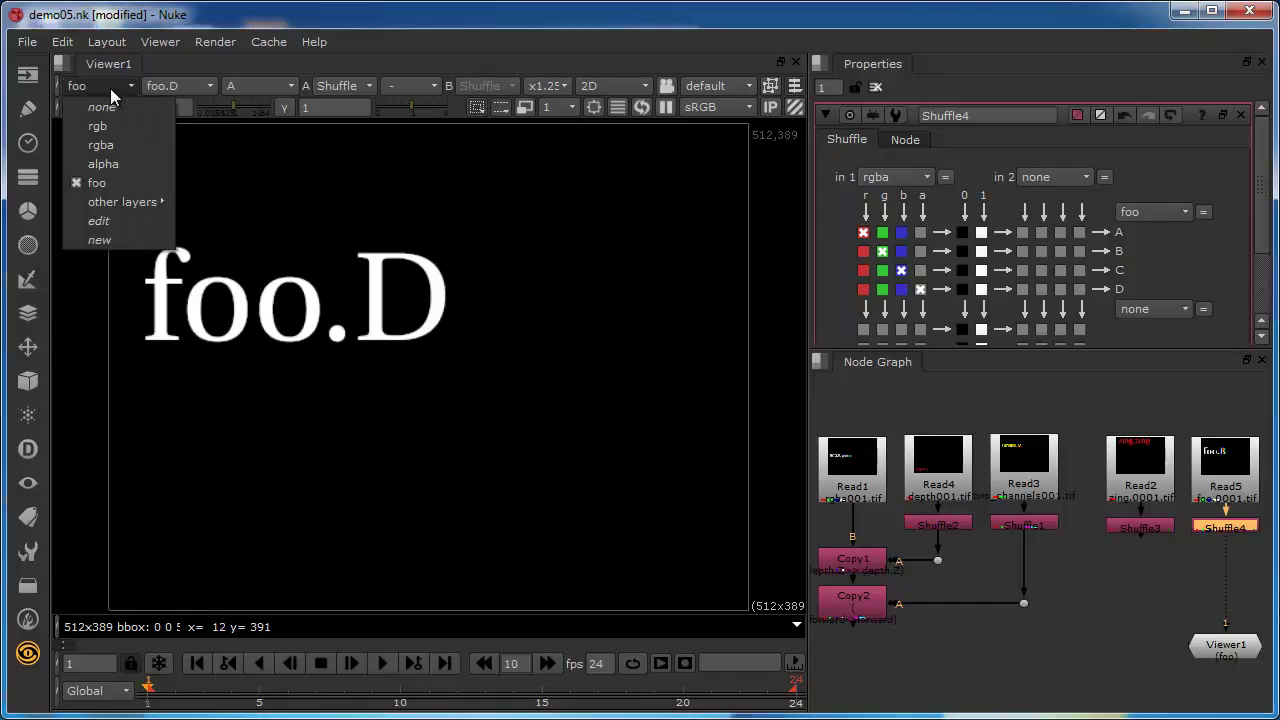
left_click(105, 140)
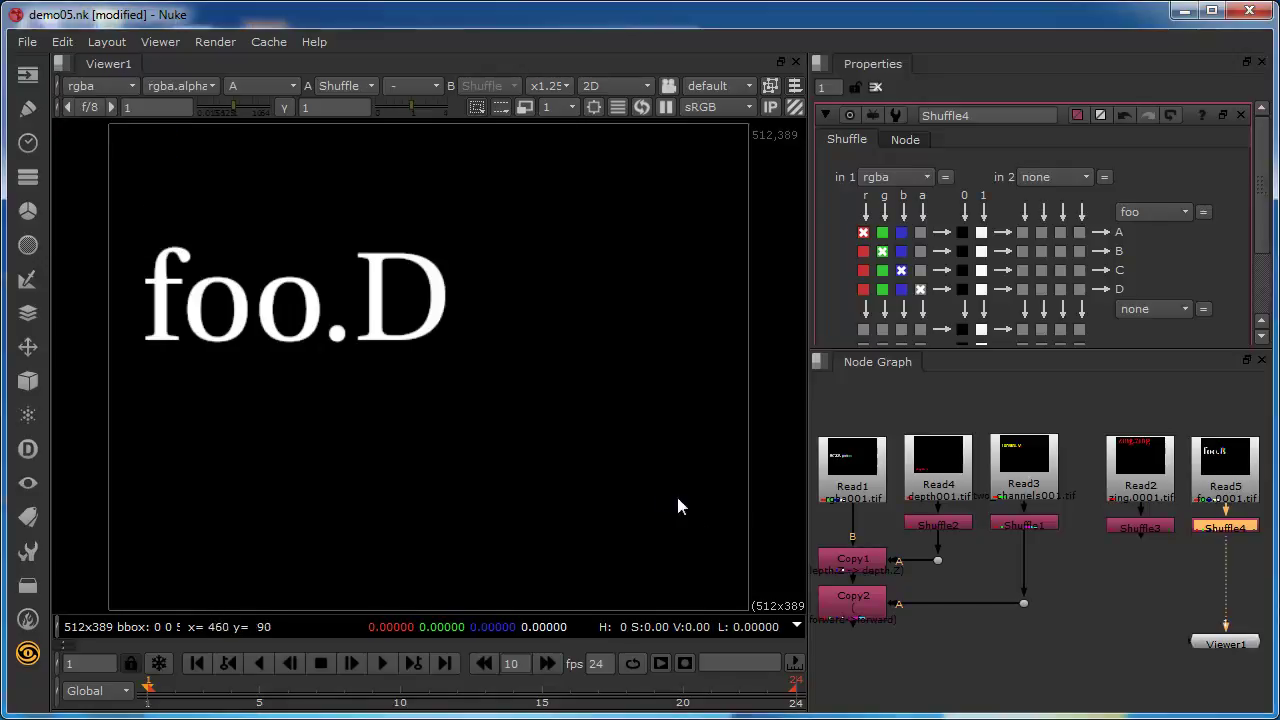
left_click(291, 86)
left_click(251, 145)
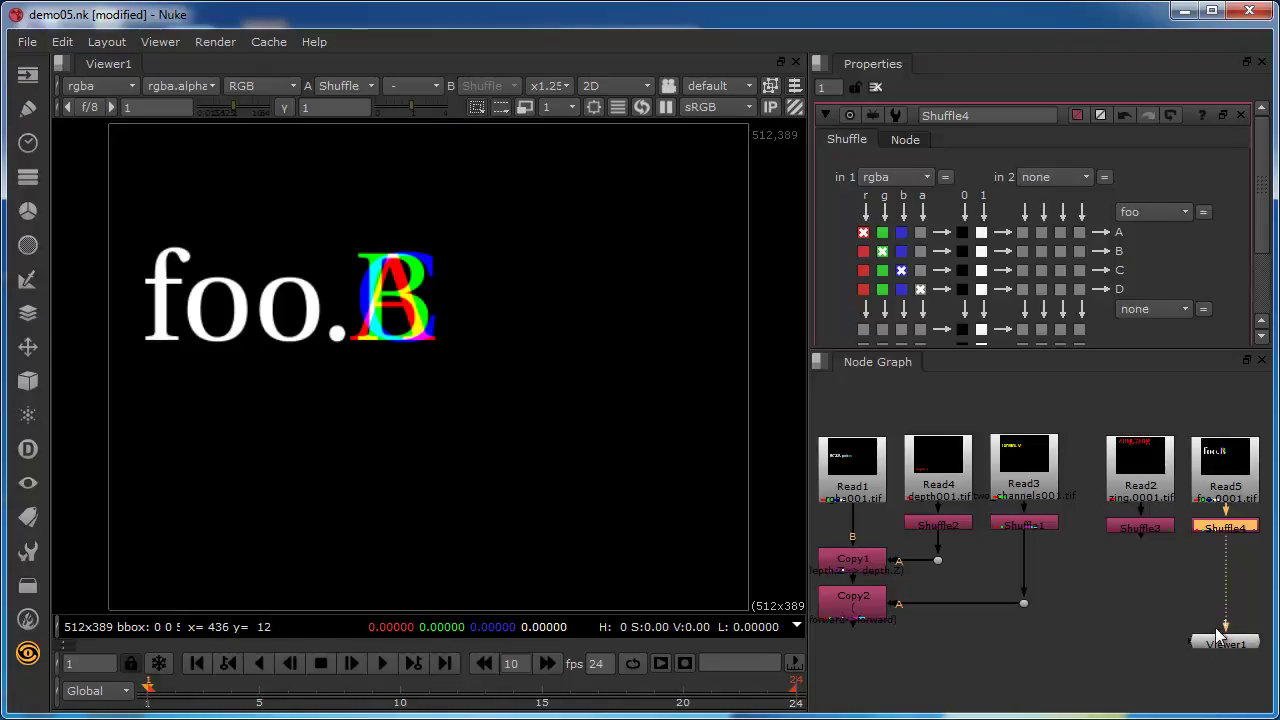
left_click_drag(1228, 626, 932, 608)
left_click_drag(1266, 648, 925, 685)
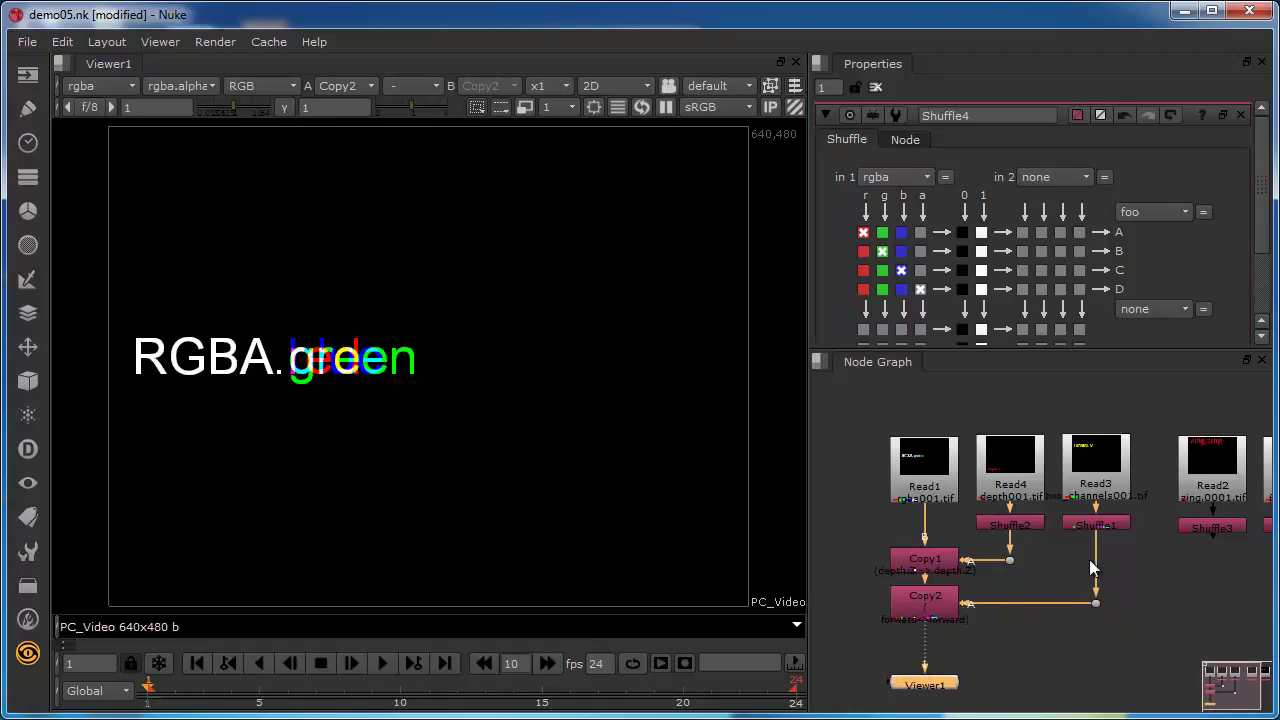
Step: Move Read2 and Read5 together with their Shuffle nodes closer to Read3
left_click_drag(1159, 405, 1275, 545)
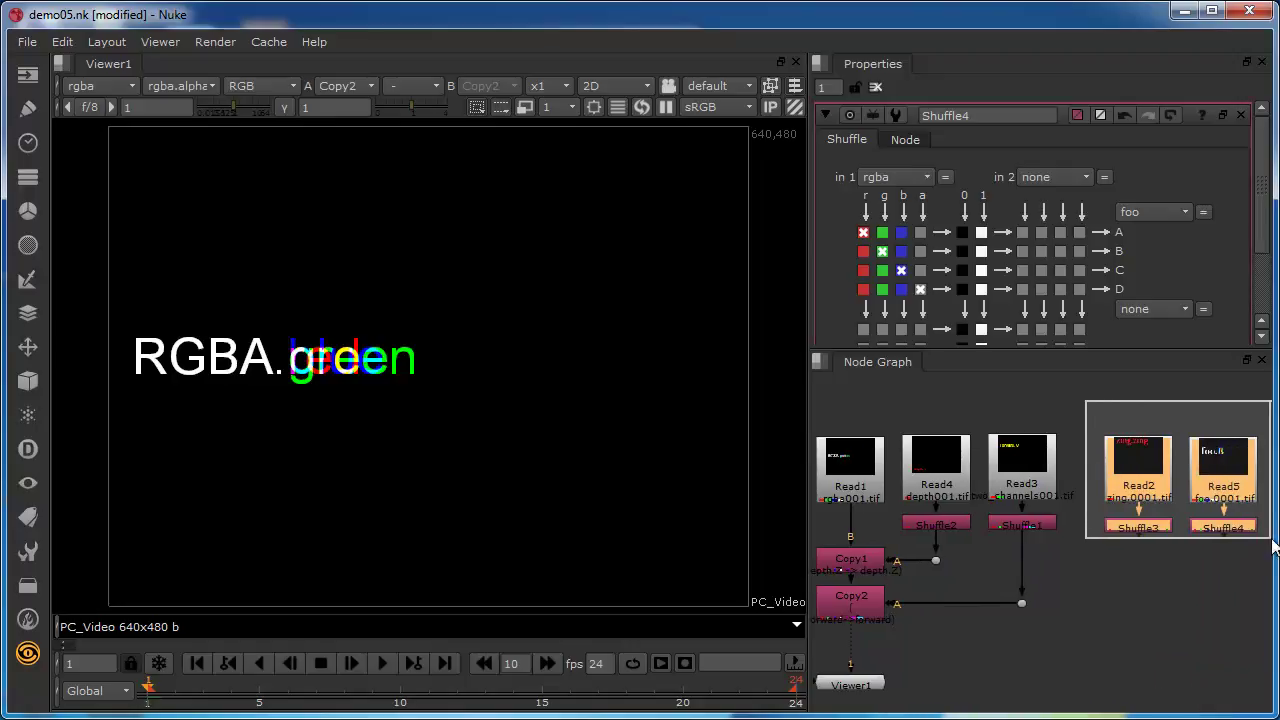
left_click_drag(1226, 480, 1188, 480)
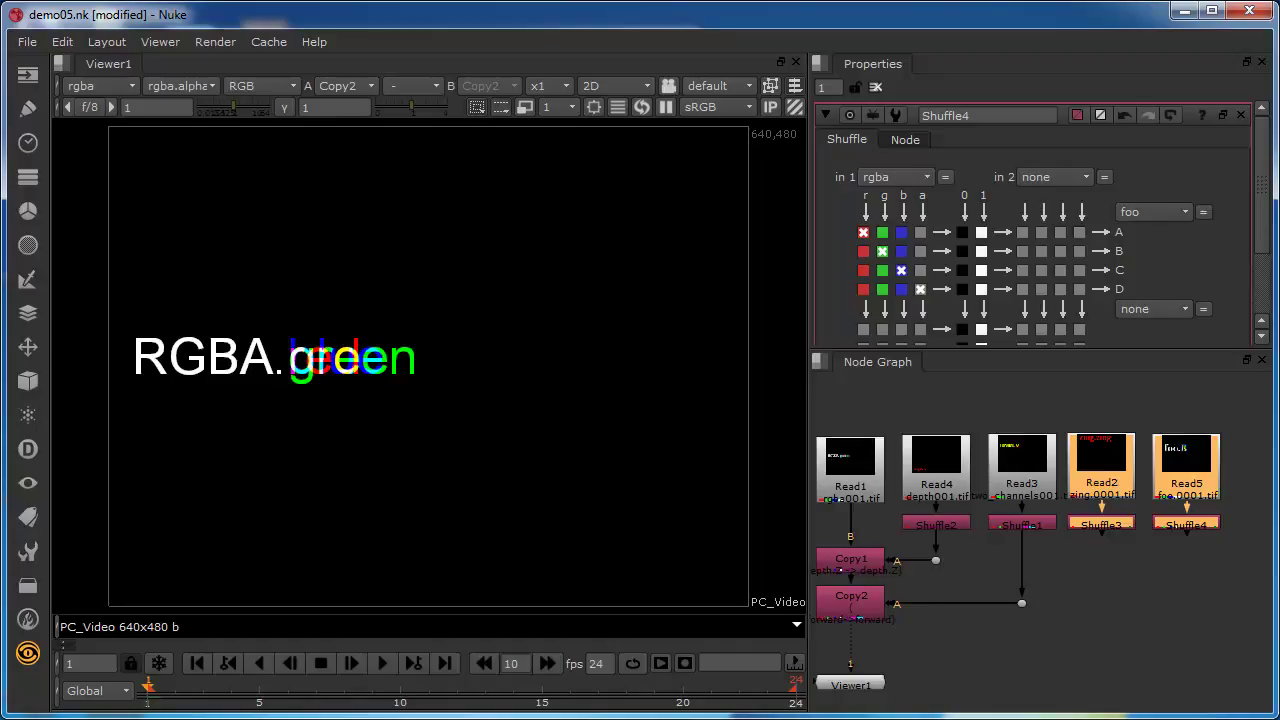
left_click(1110, 613)
Step: Insert a Copy node between Copy2 and Viewer1 with Shuffle3 as its A input, routing that connection squarely through a dot
left_click(1087, 526)
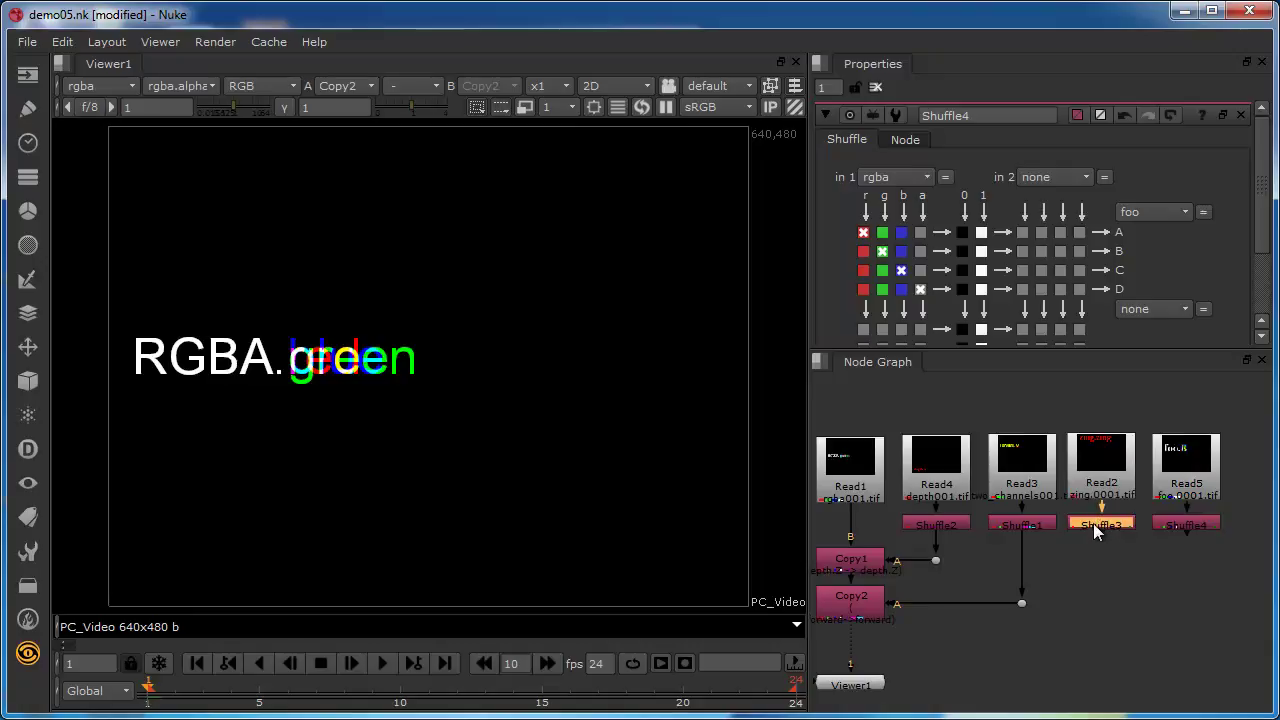
key("k")
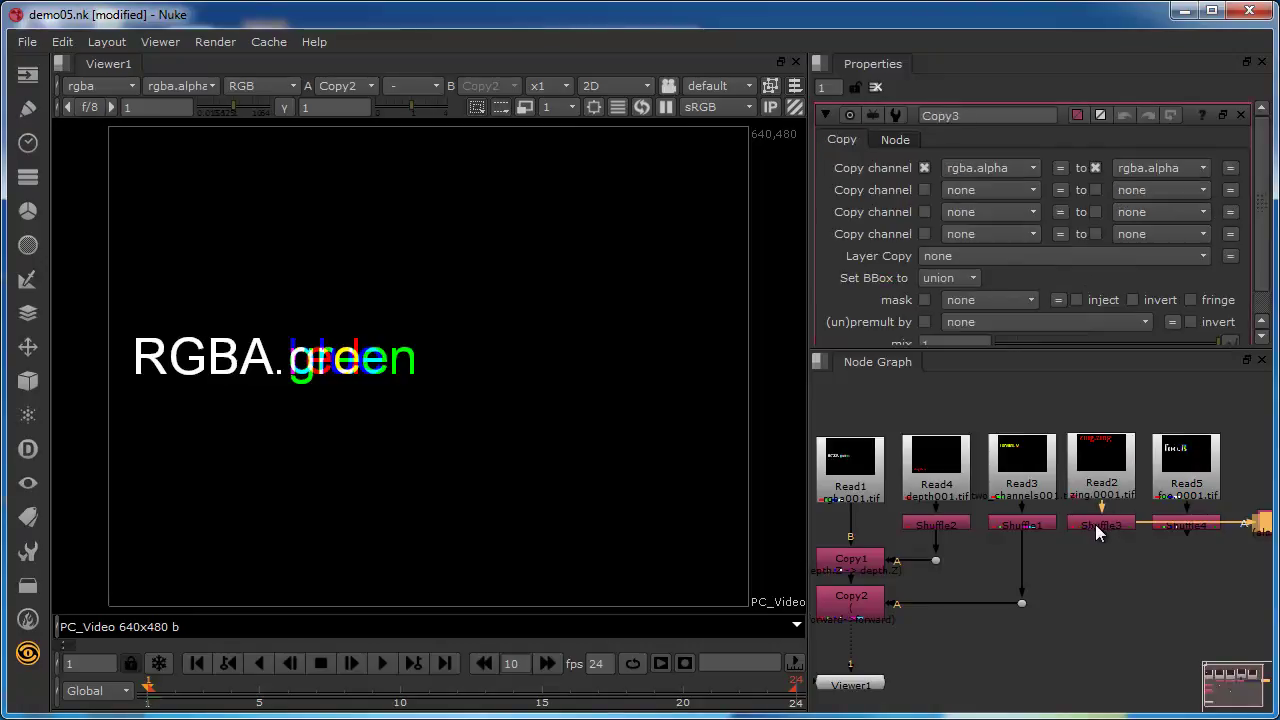
left_click_drag(1262, 530, 854, 649)
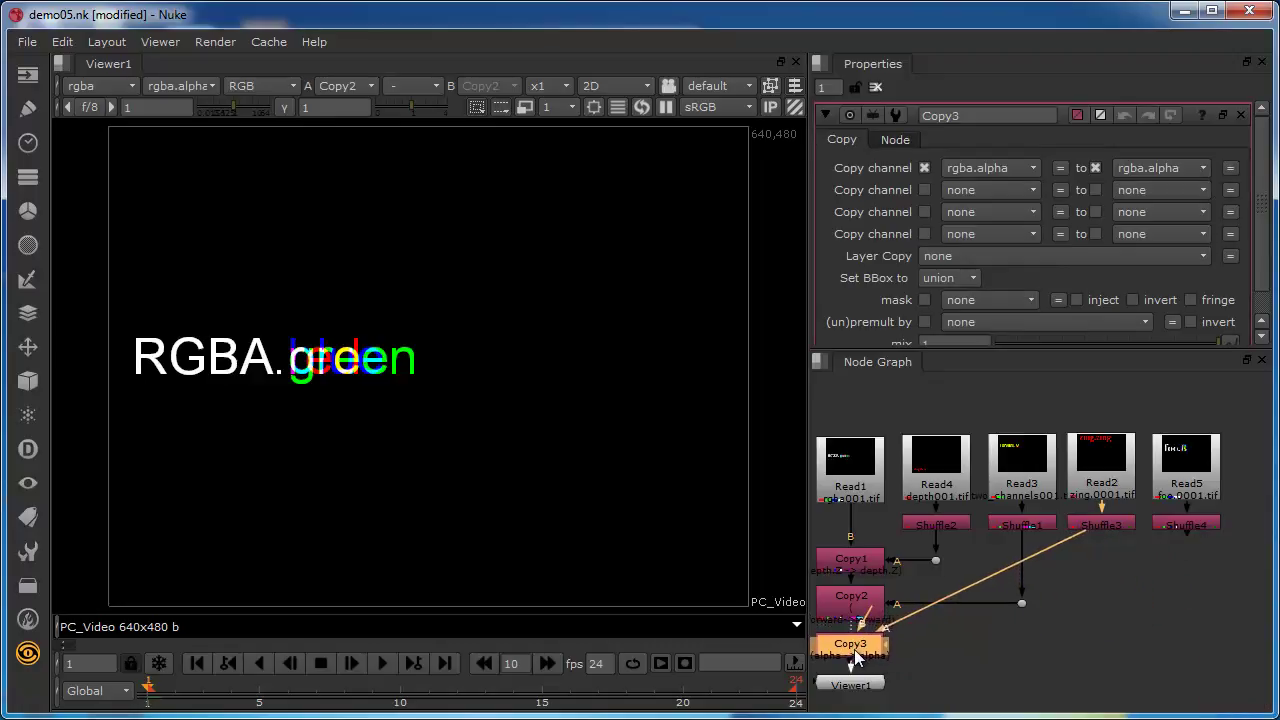
left_click(988, 596, "ctrl")
left_click_drag(992, 598, 1105, 644)
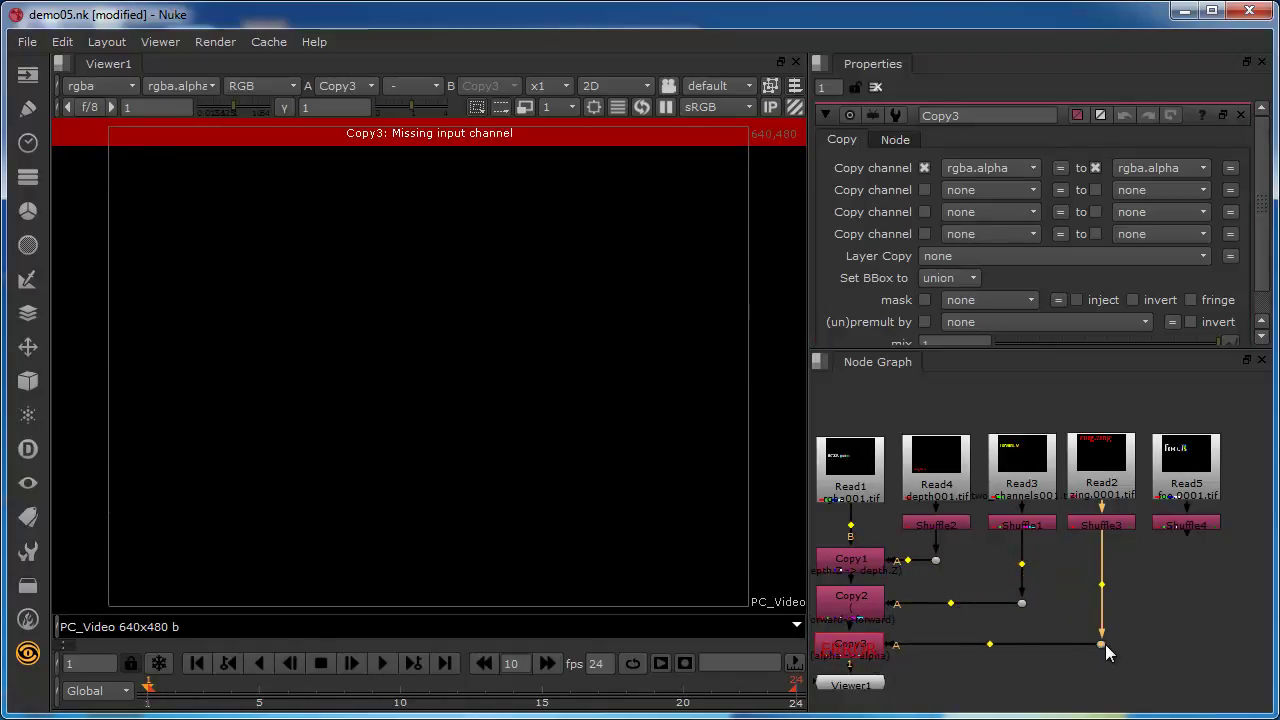
Step: Set Copy3 to copy the zing.zing channel into zing.zing, and move Viewer1 a little further below it
left_click(1106, 479)
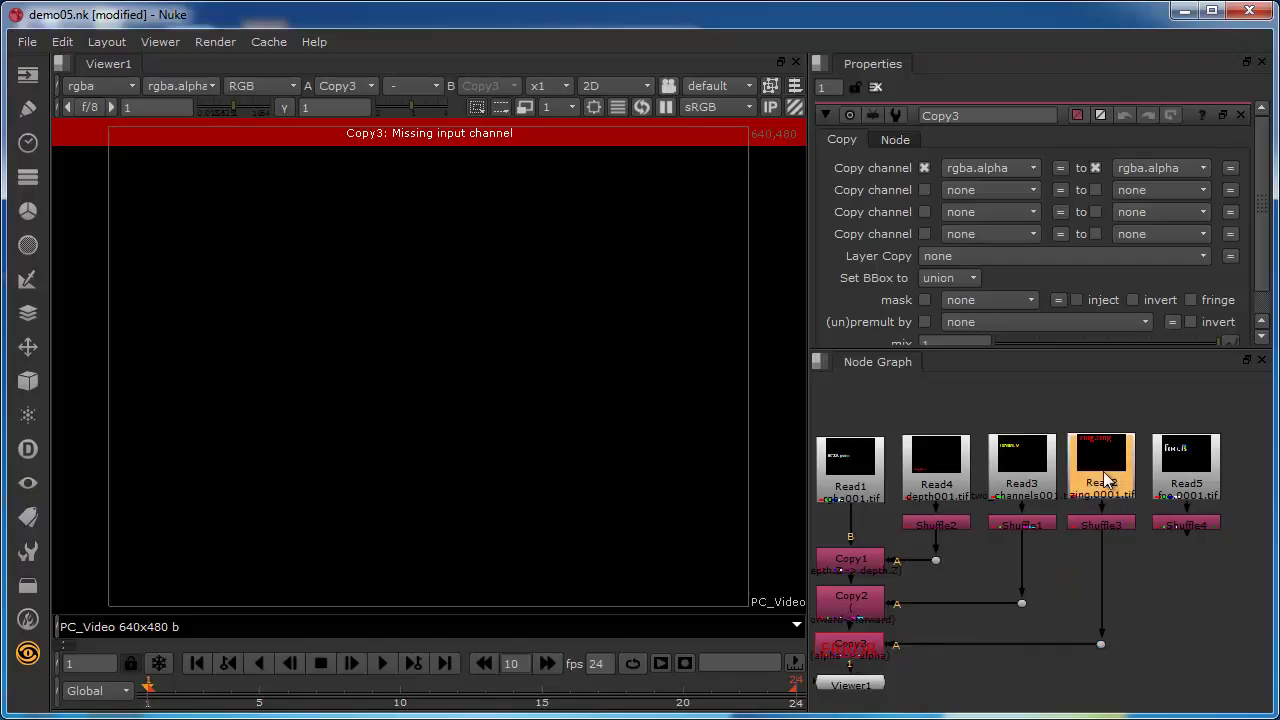
left_click(860, 646)
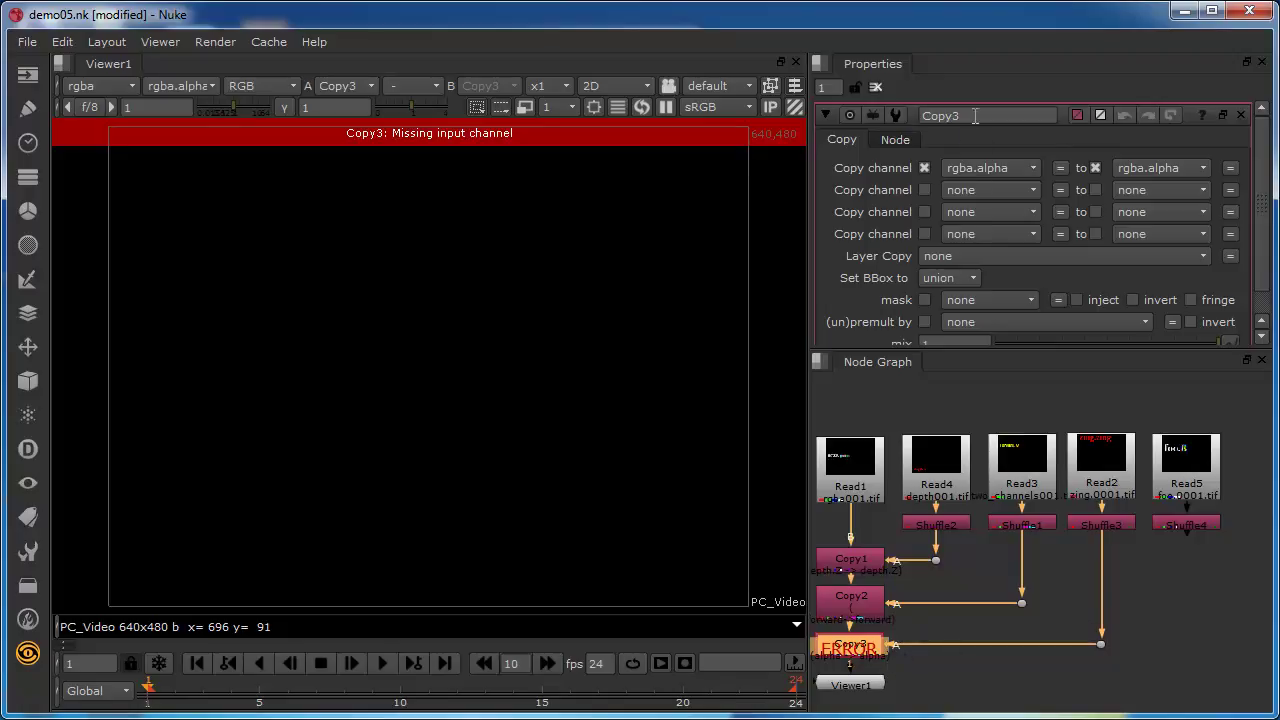
left_click(970, 170)
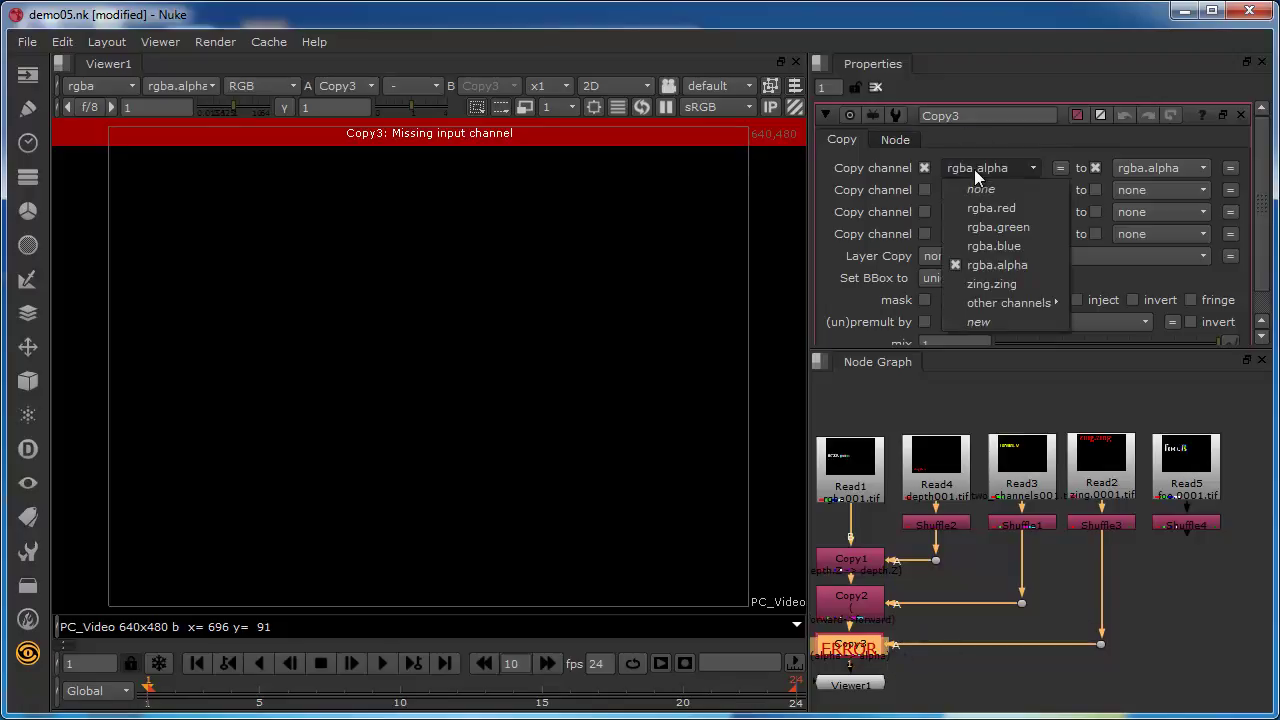
left_click(985, 285)
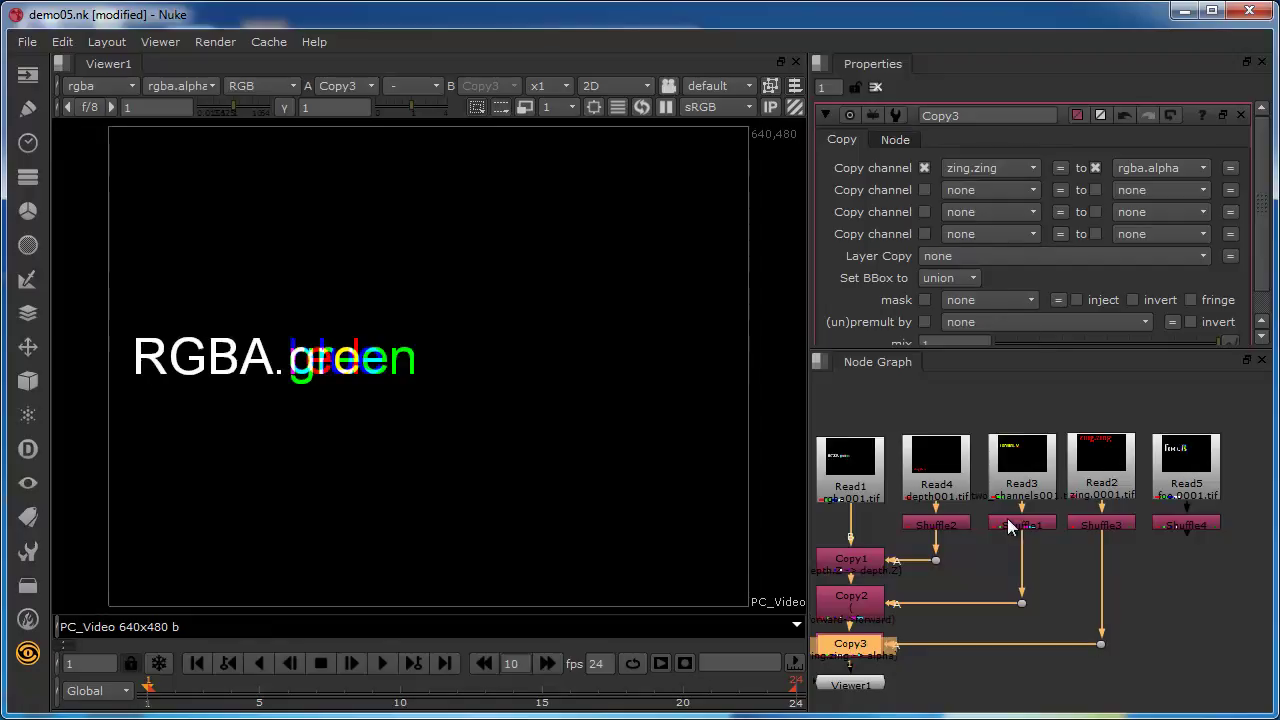
left_click(1146, 167)
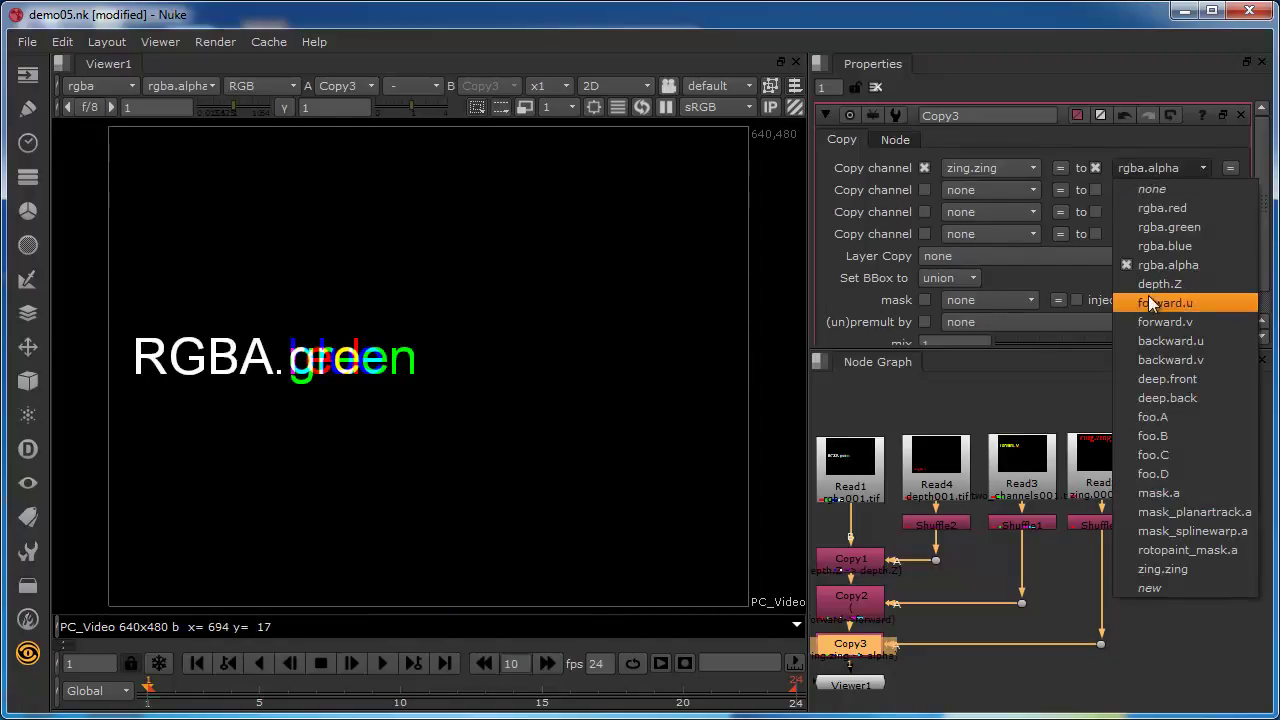
left_click(1173, 568)
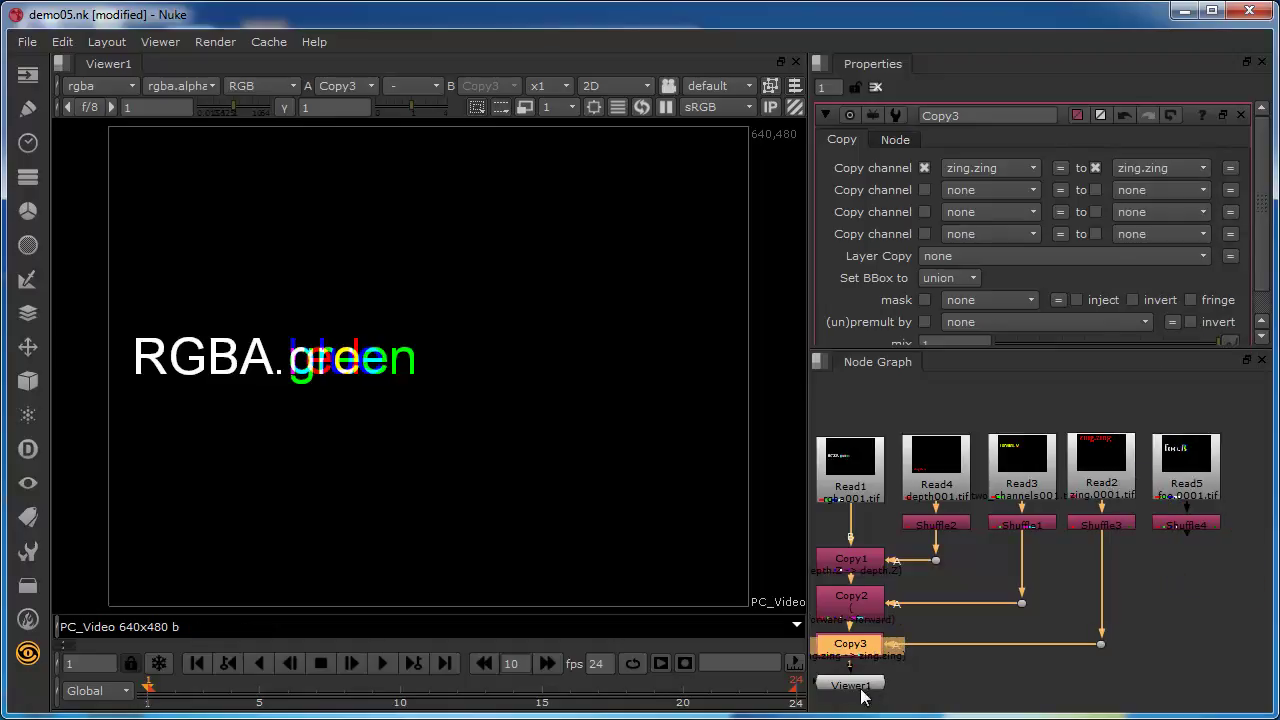
left_click_drag(861, 686, 850, 707)
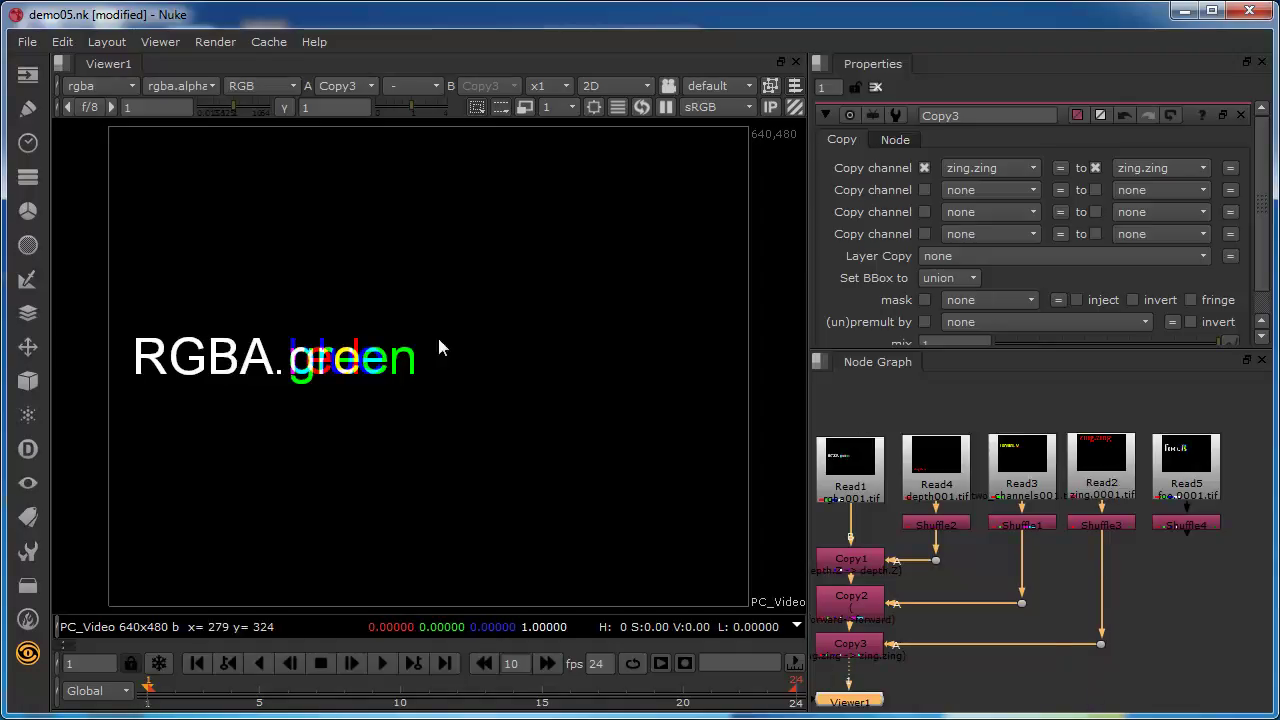
Step: Display the zing layer in the viewer, inspect its individual channels, and return the viewer to the rgba layer
left_click(107, 91)
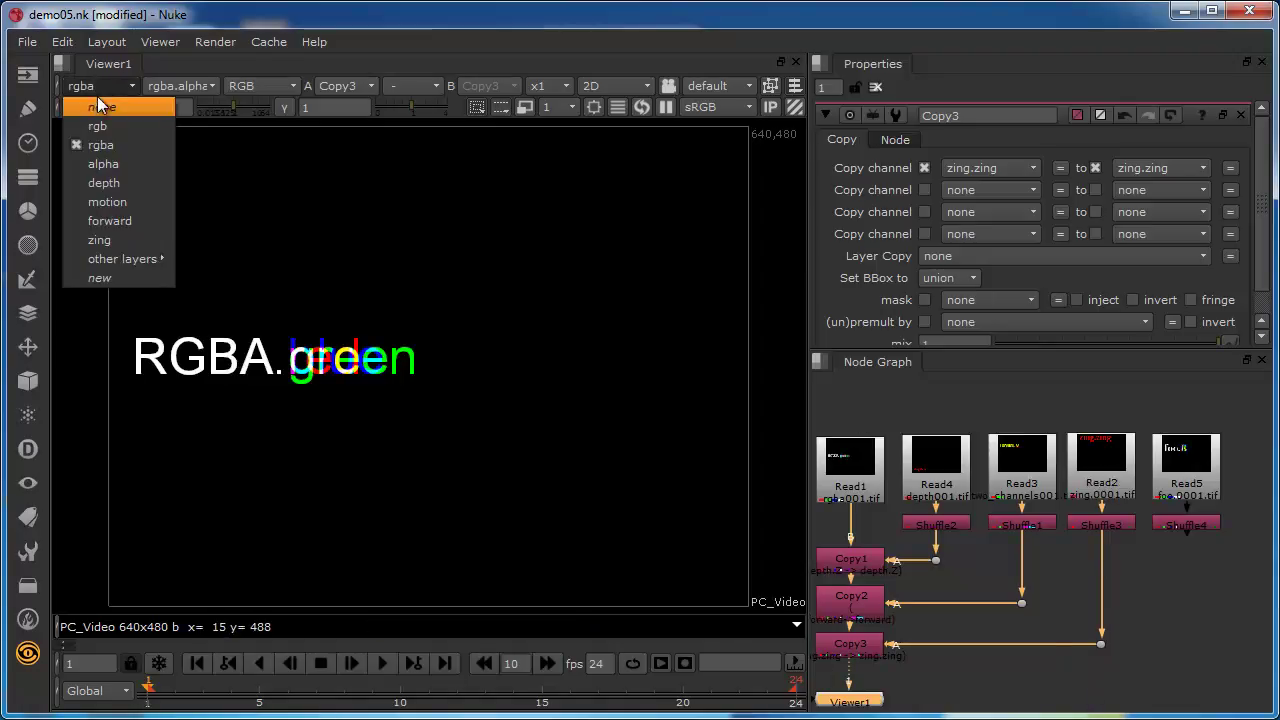
left_click(95, 238)
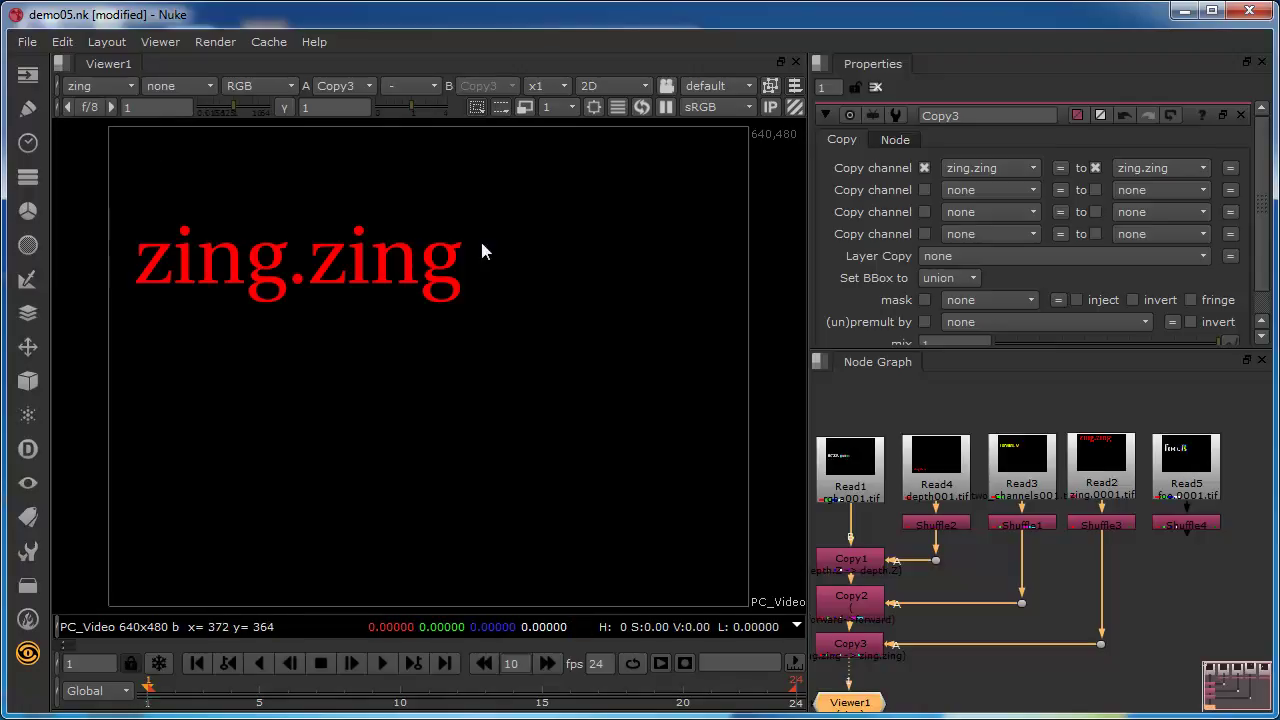
key("r")
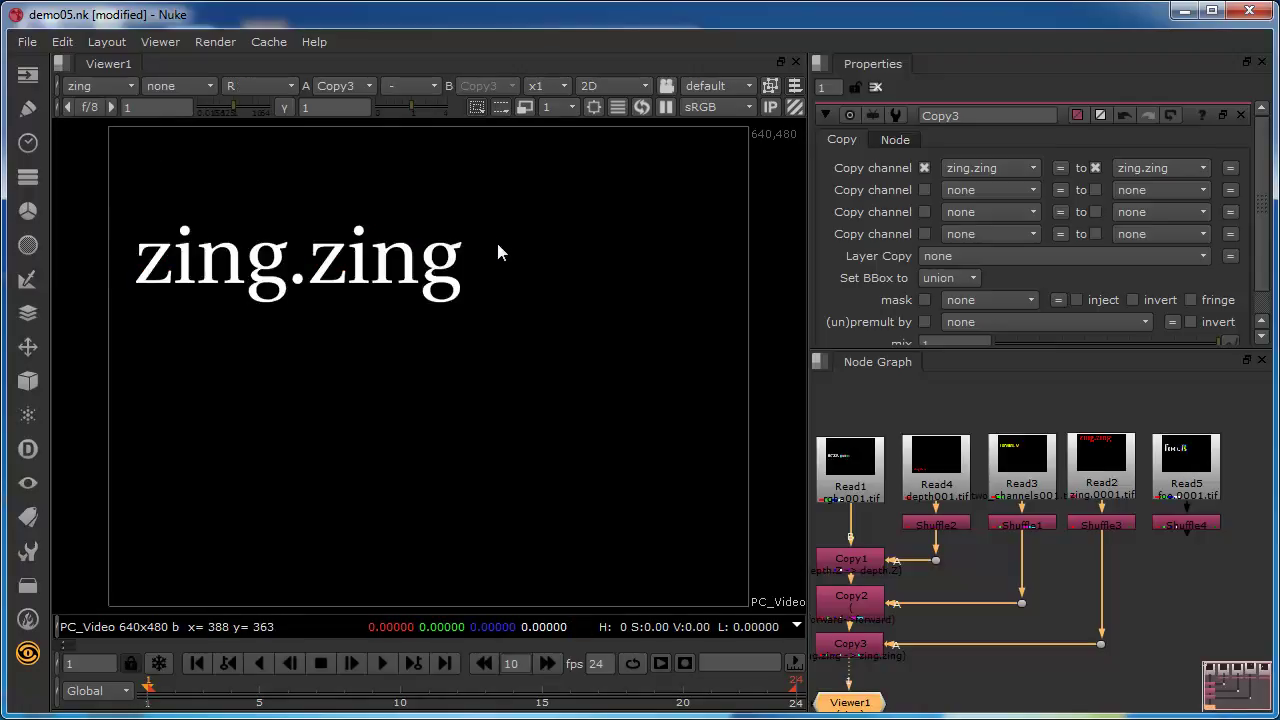
key("g")
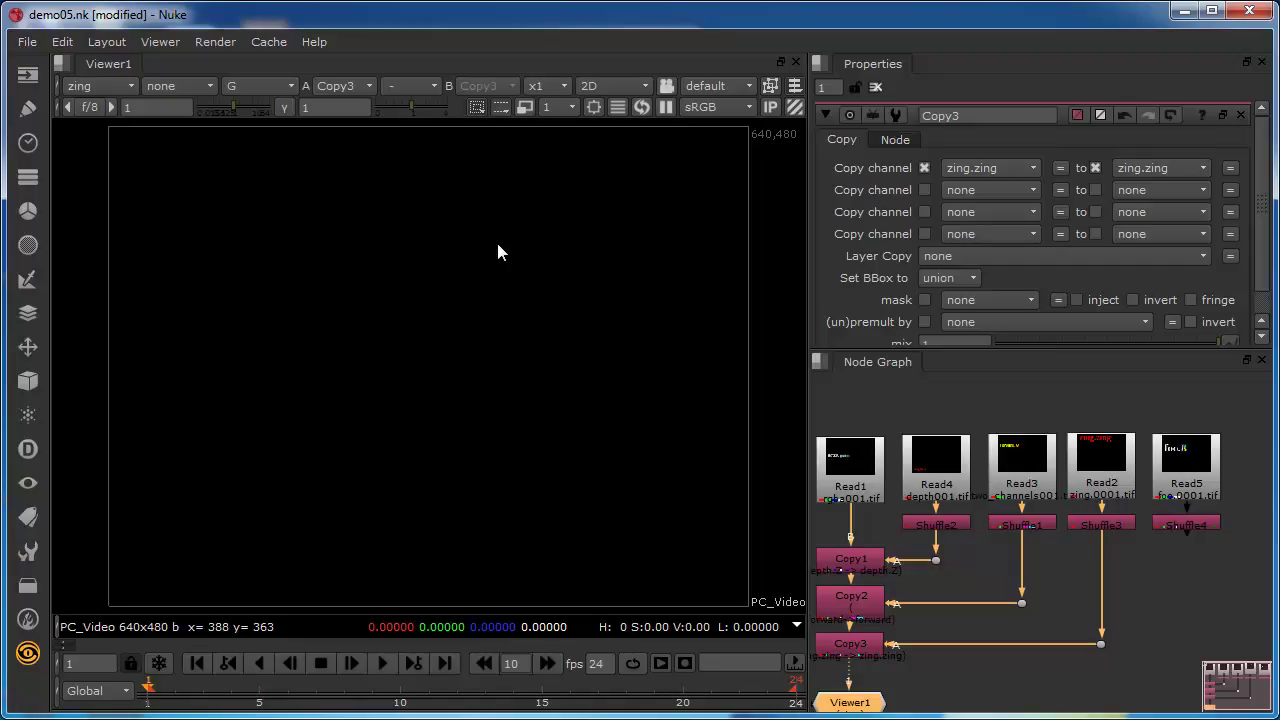
key("a")
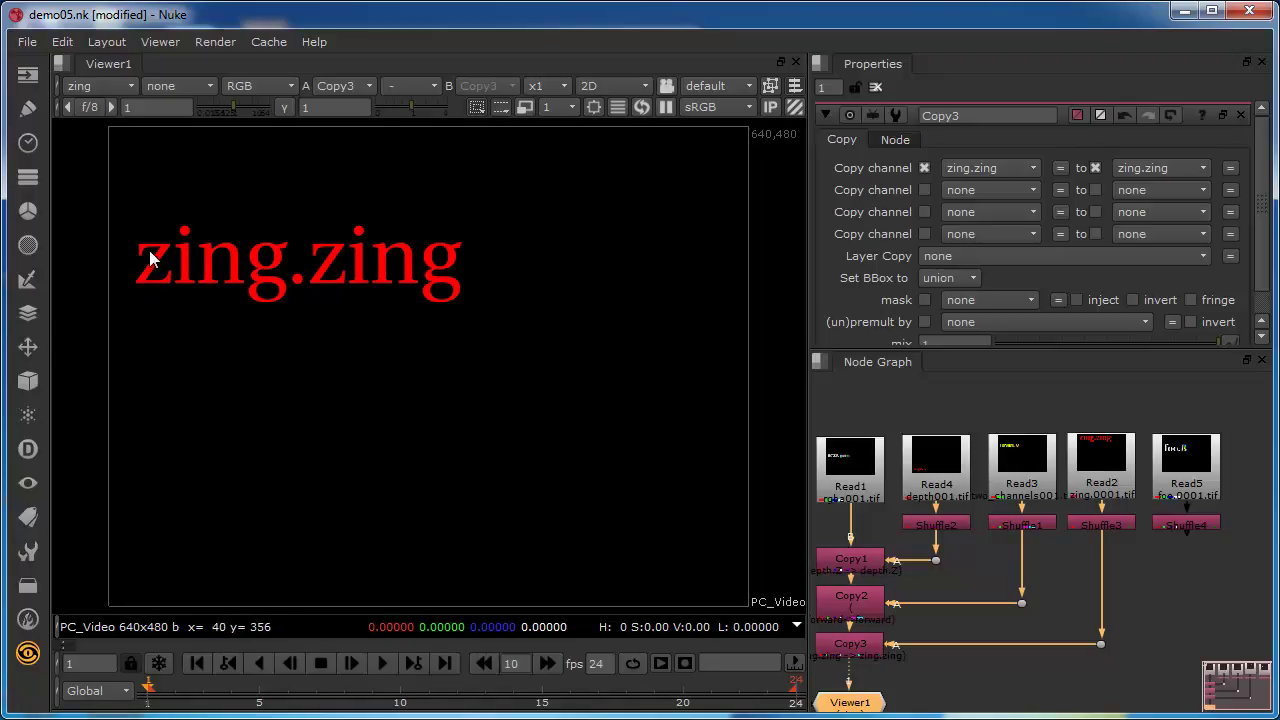
left_click(80, 88)
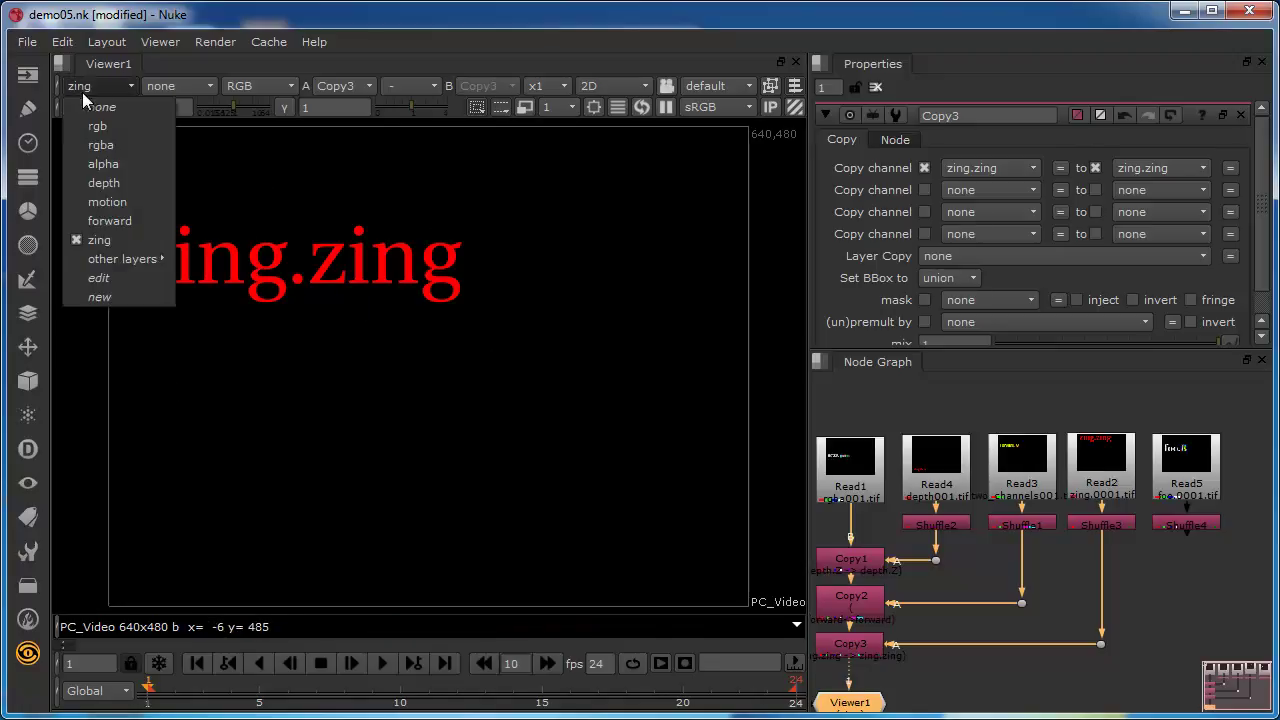
left_click(100, 150)
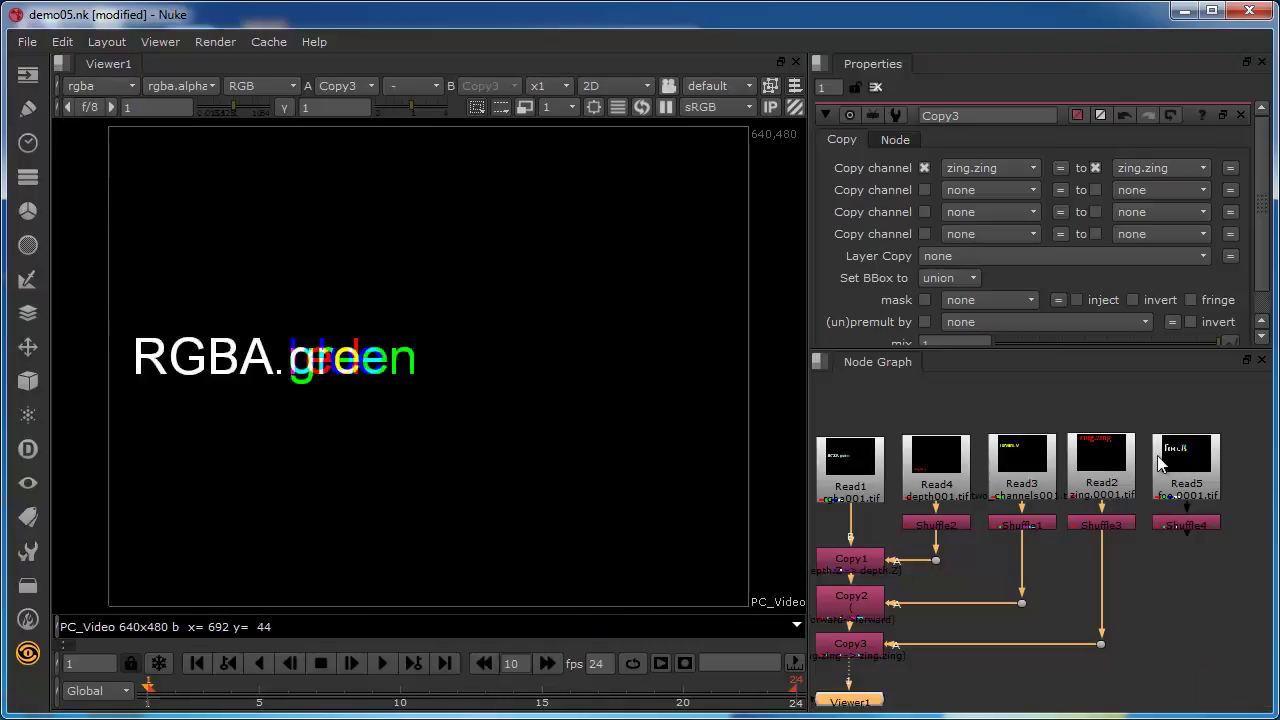
Step: Insert a Copy node between Copy3 and Viewer1 with Shuffle4 as its A input
left_click(1188, 522)
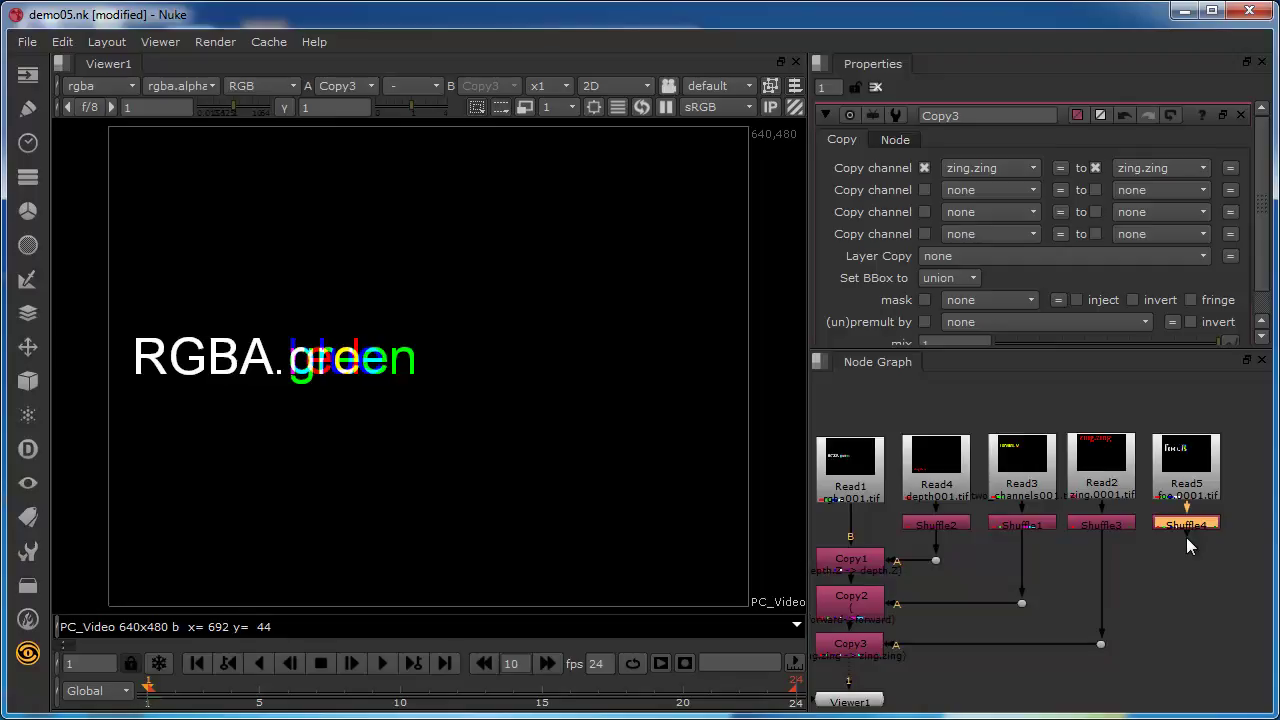
key("k")
left_click_drag(1257, 530, 830, 700)
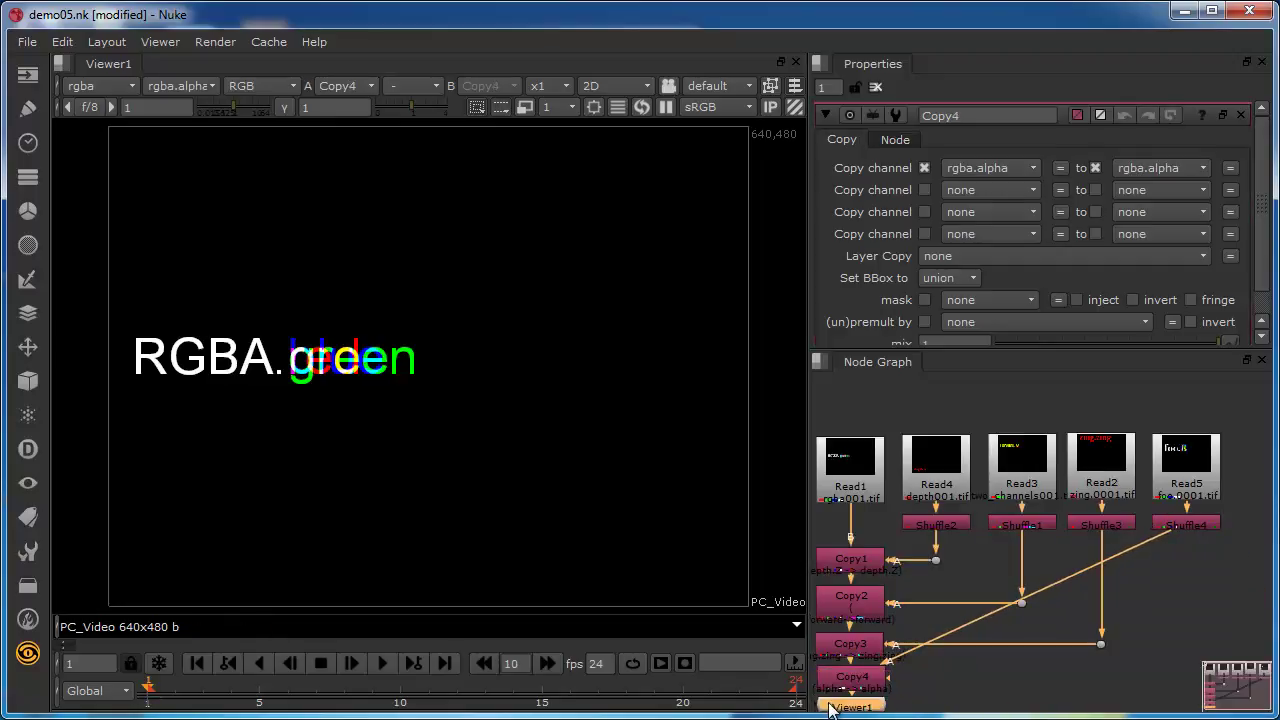
middle_click_drag(850, 705, 850, 677)
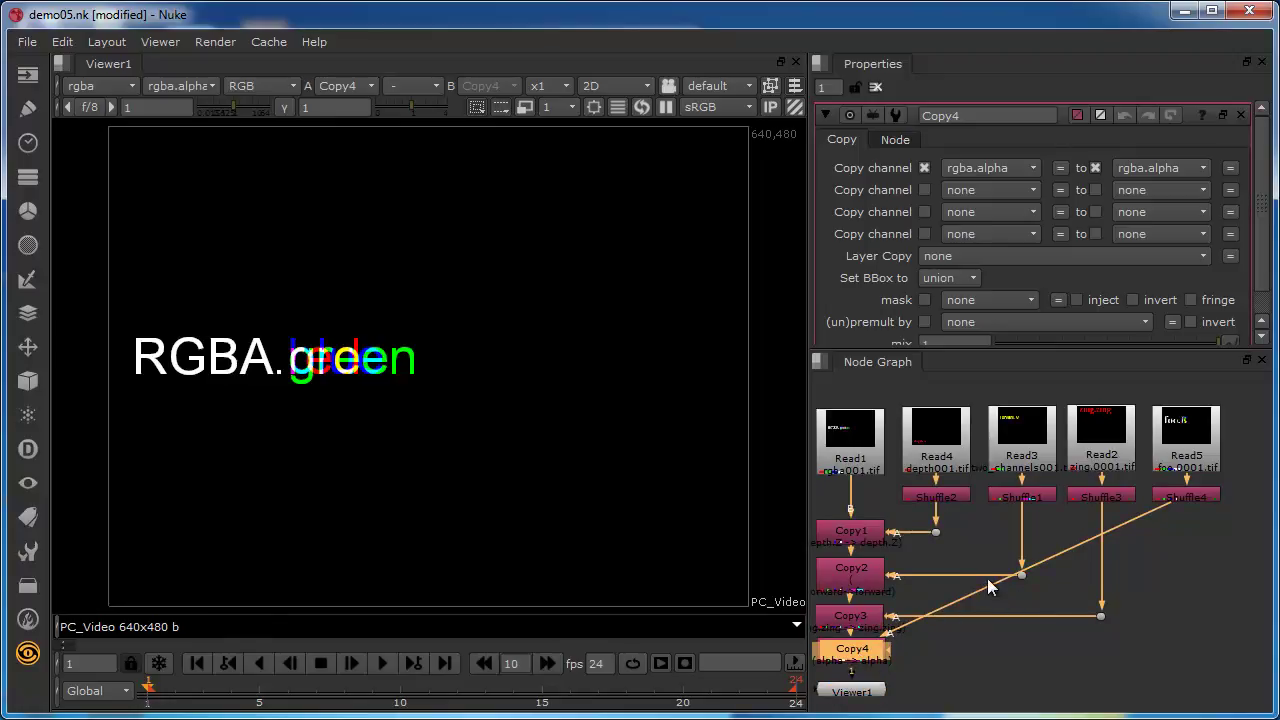
Step: Route the connection from Shuffle4 to Copy4 squarely through a dot, keeping Shuffle1 connected to its own dot, and move Viewer1 slightly lower
left_click_drag(1027, 569, 1152, 661)
left_click(1052, 575)
left_click_drag(1212, 445, 1183, 505)
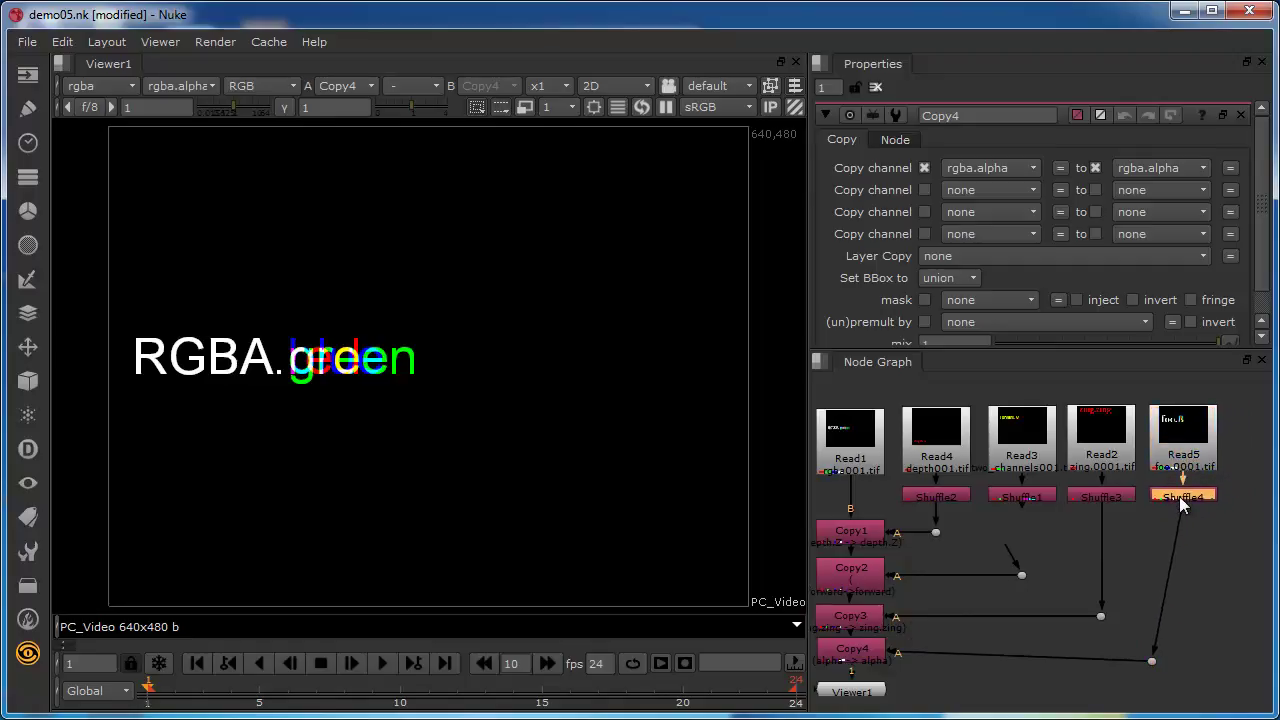
left_click_drag(1152, 663, 1183, 652)
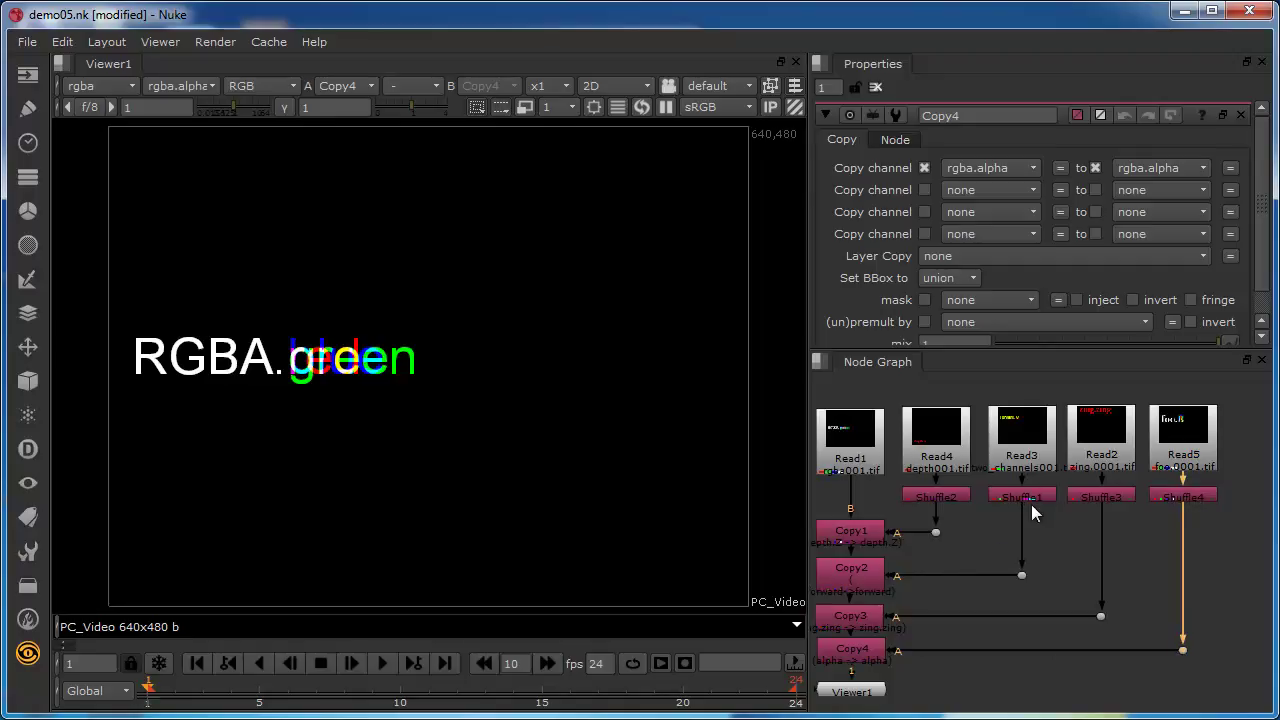
left_click(855, 692)
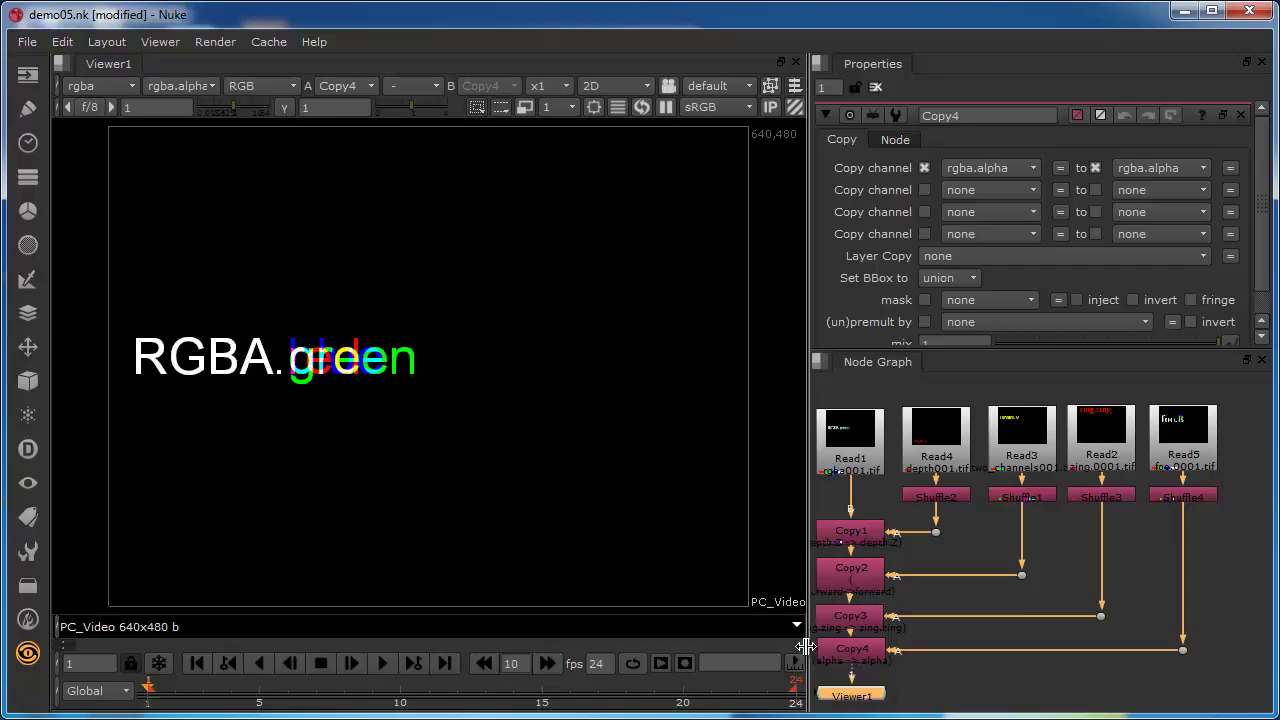
left_click(855, 648)
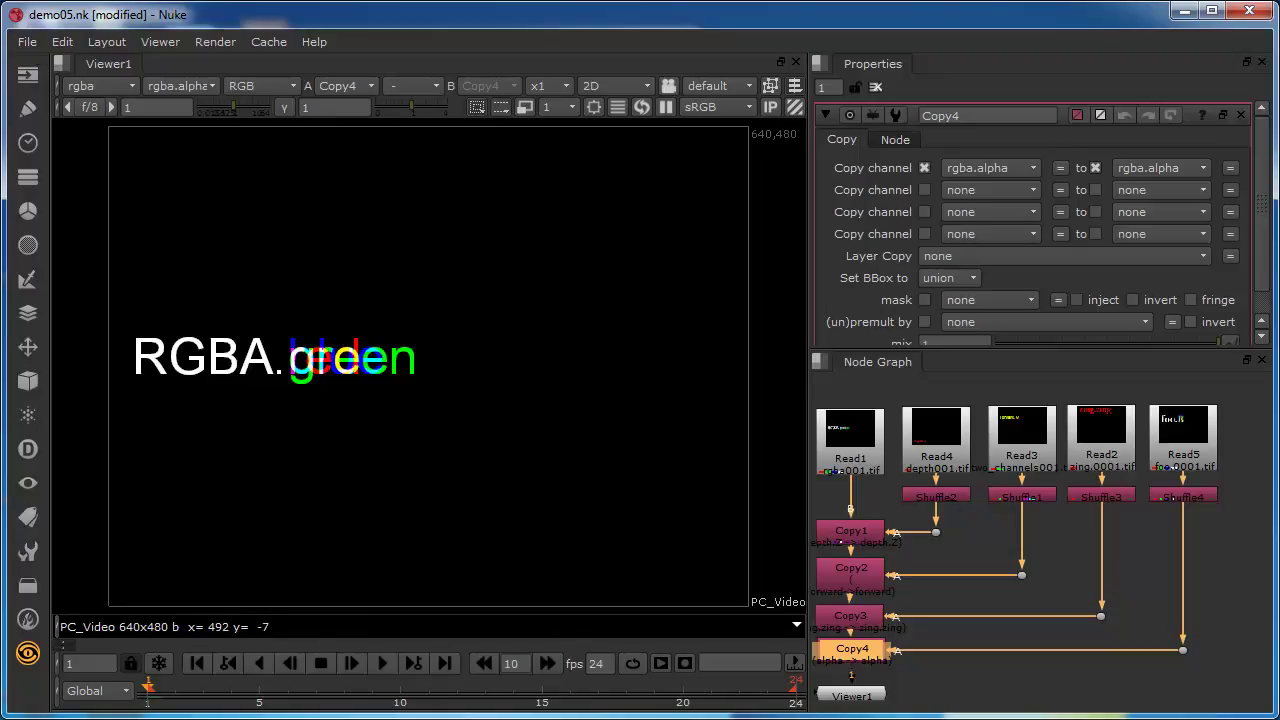
left_click_drag(836, 699, 836, 711)
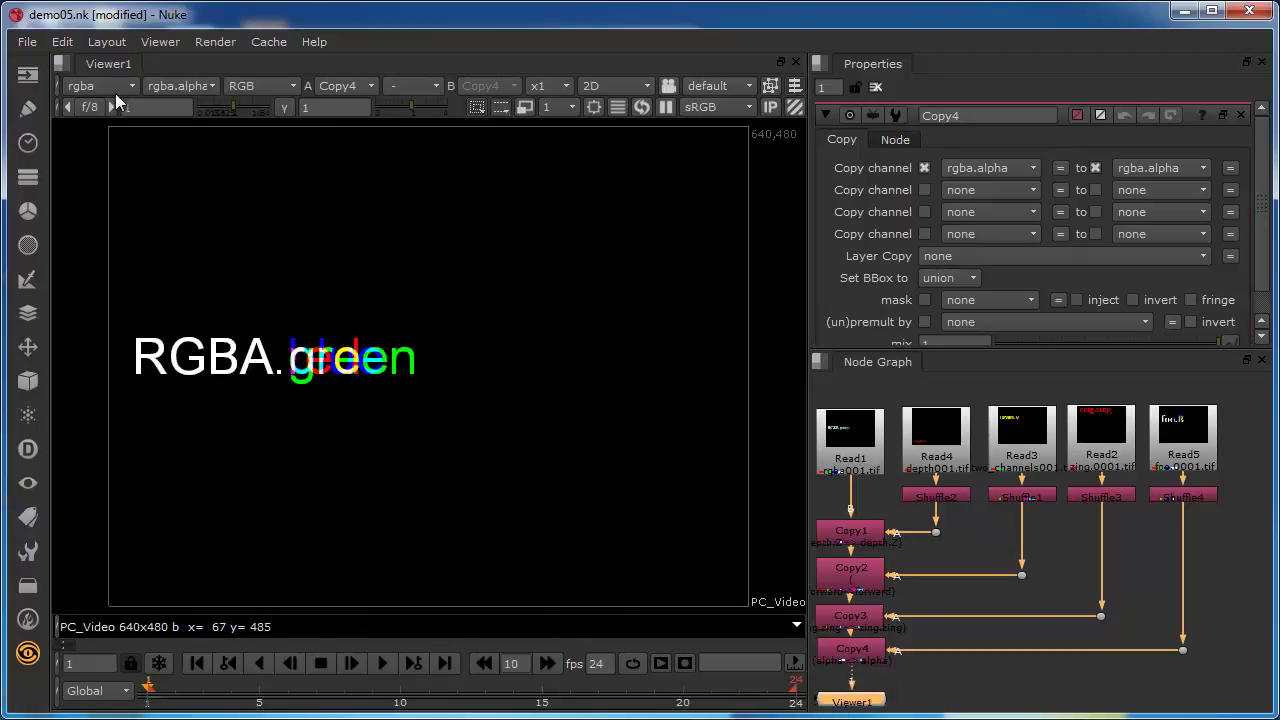
Step: Display the foo layer in the viewer and inspect its RGB and blue-channel views
left_click(93, 88)
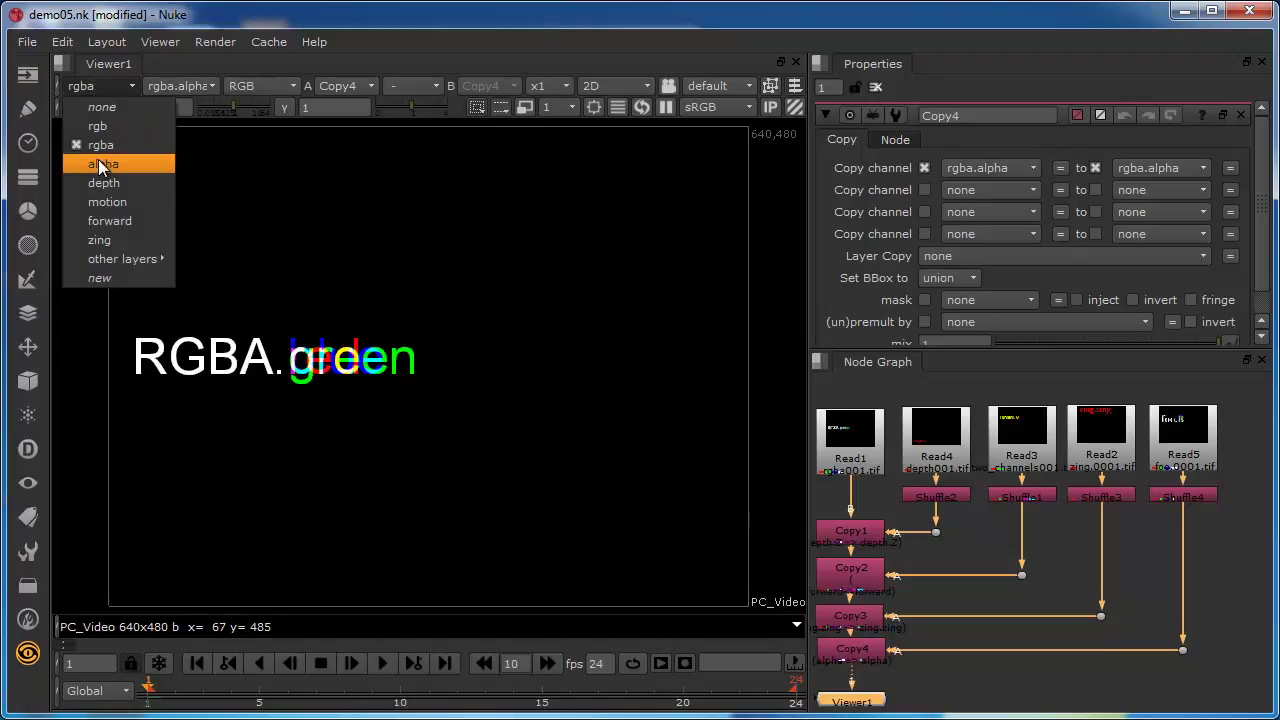
mouse_move(91, 262)
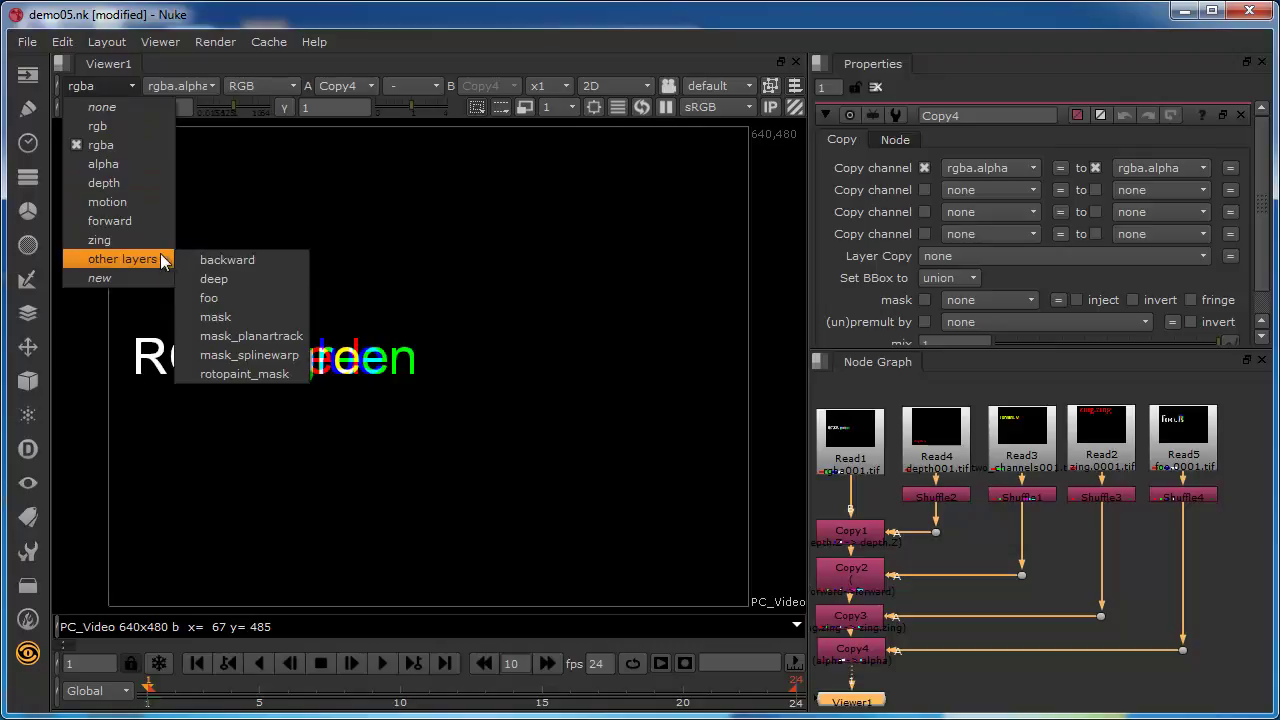
left_click(224, 299)
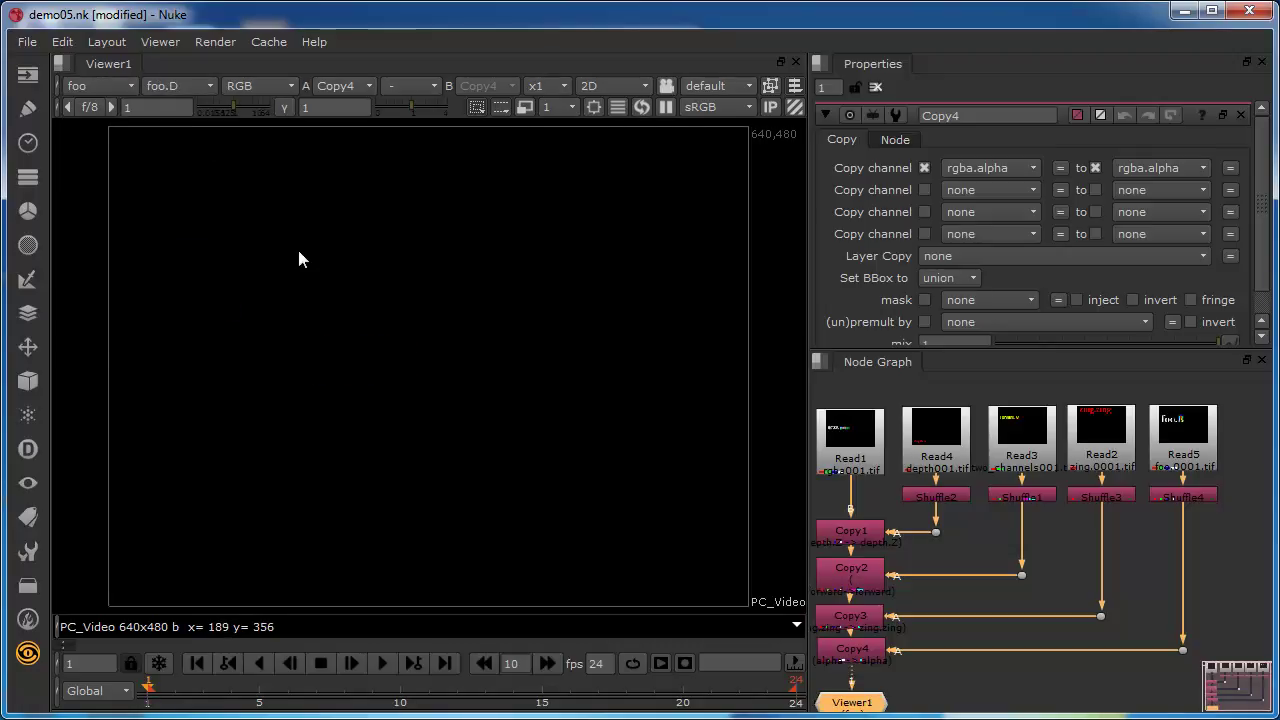
key("b")
key("b")
left_click(104, 86)
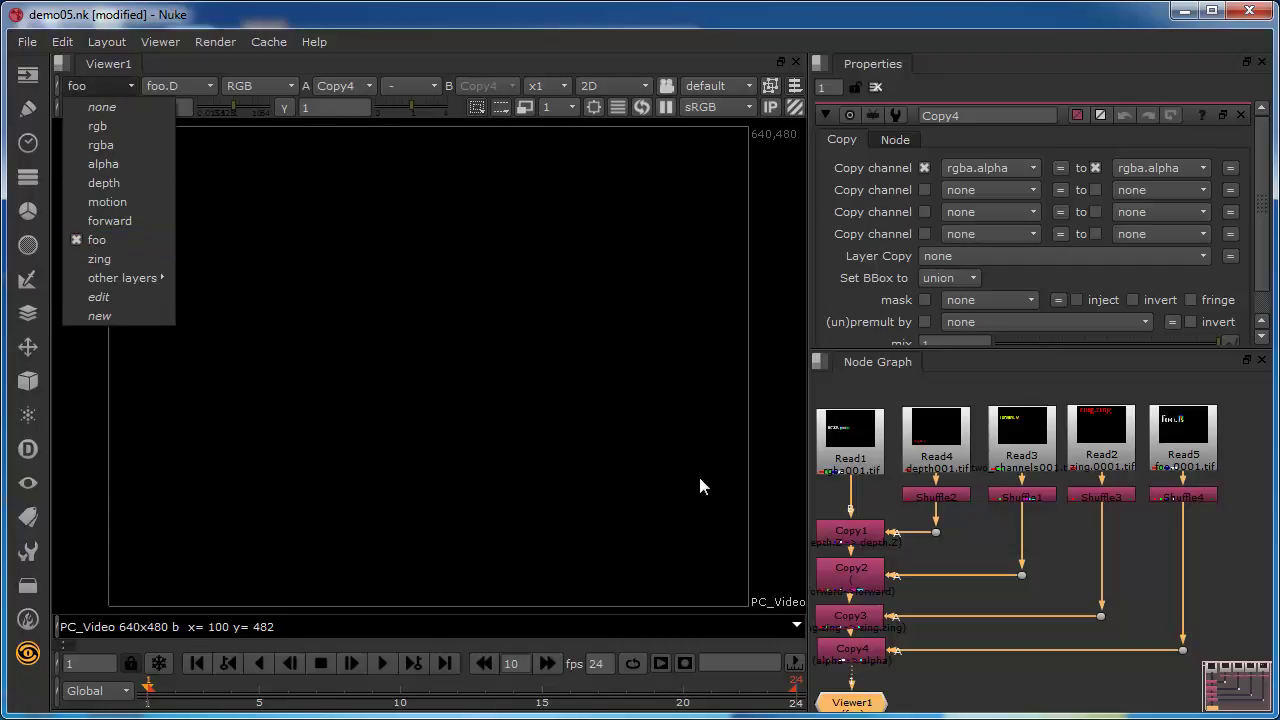
left_click(121, 82)
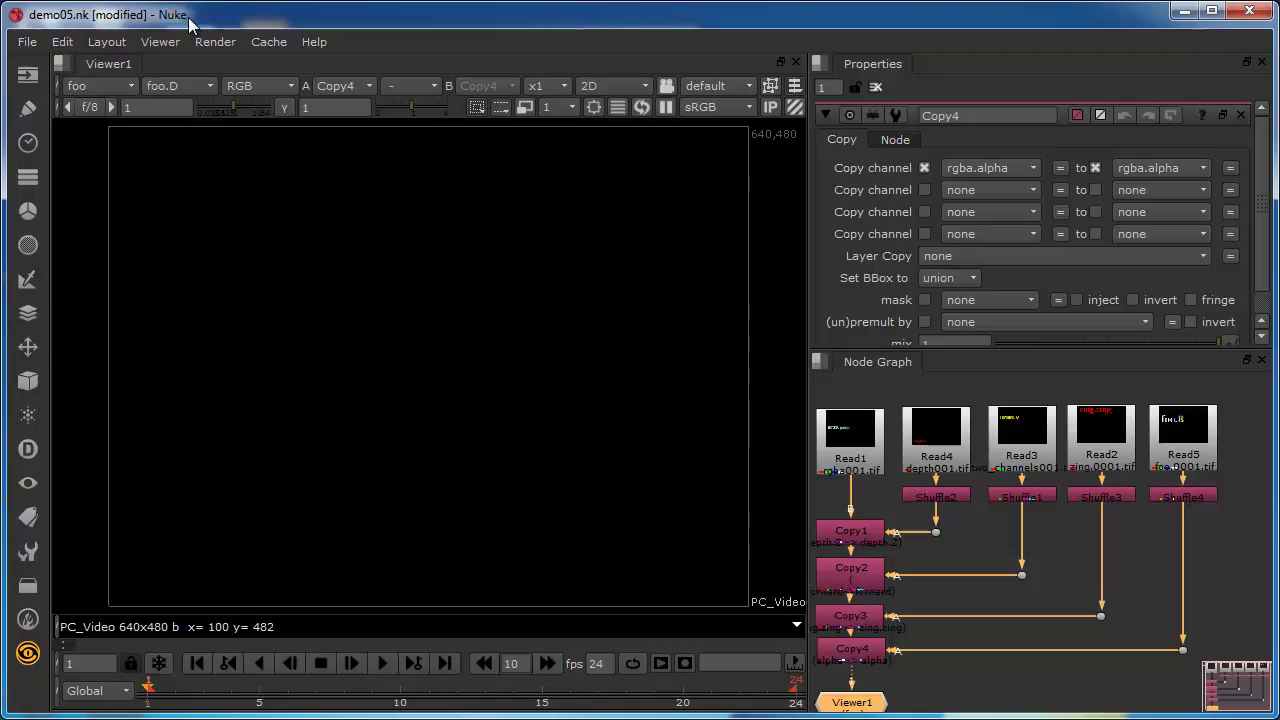
Step: Disable the rgba.alpha to rgba.alpha channel copy in Copy4 and set its Layer Copy to foo
left_click(857, 650)
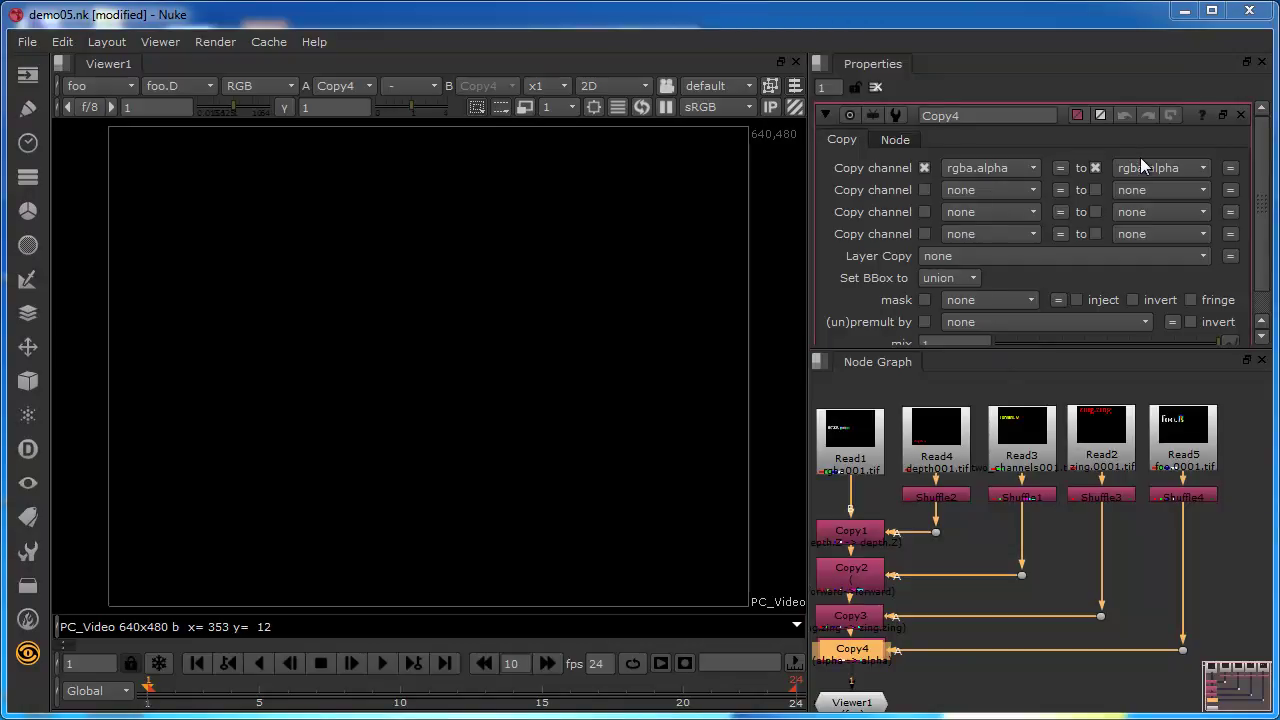
left_click(924, 168)
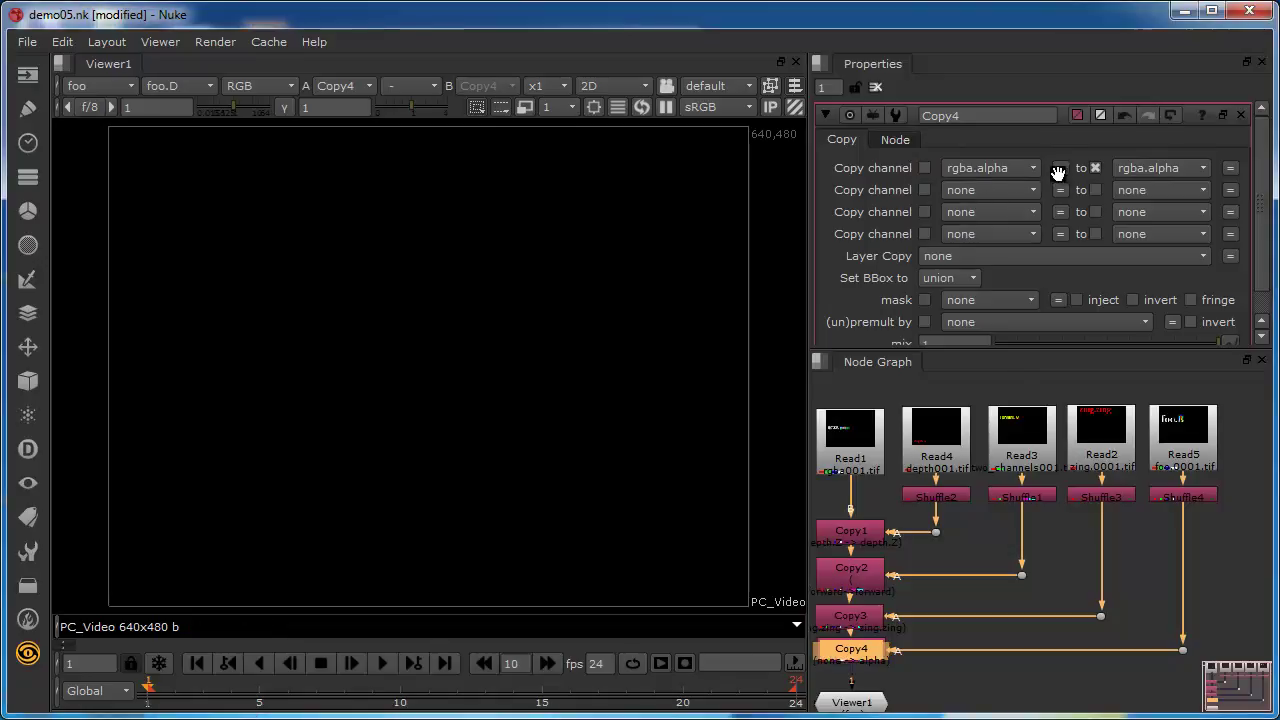
left_click(1096, 168)
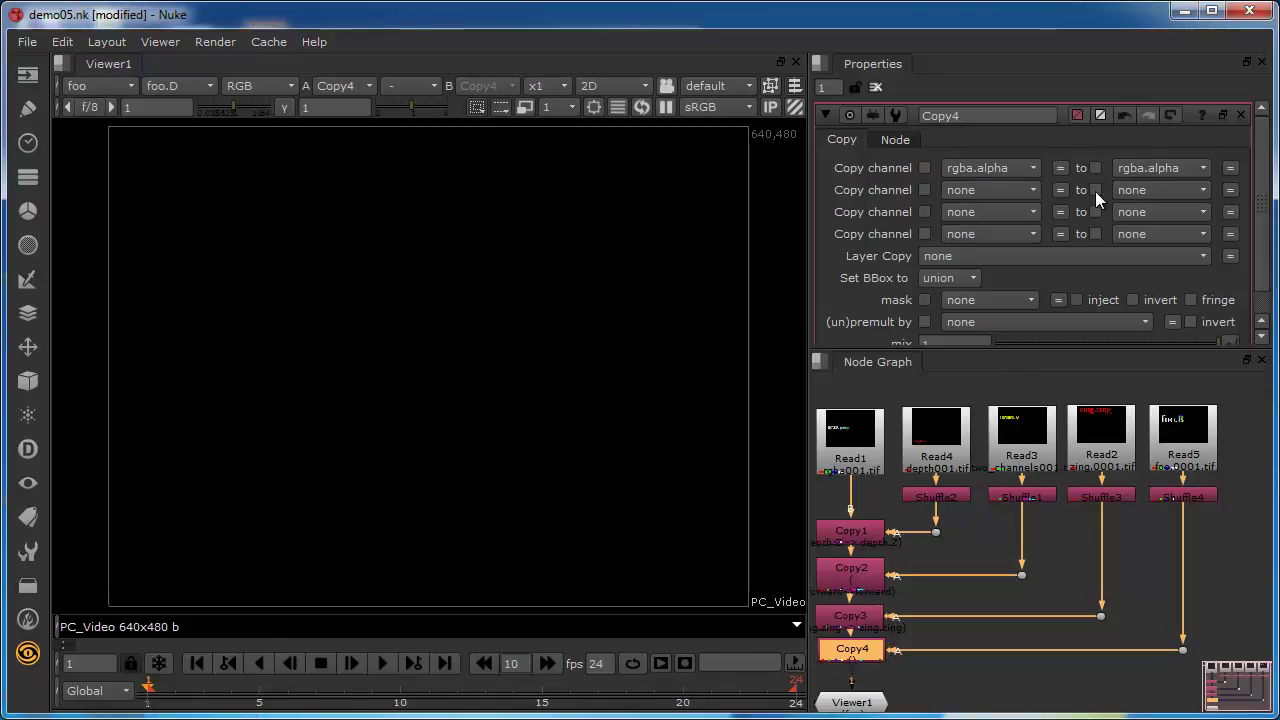
left_click(980, 170)
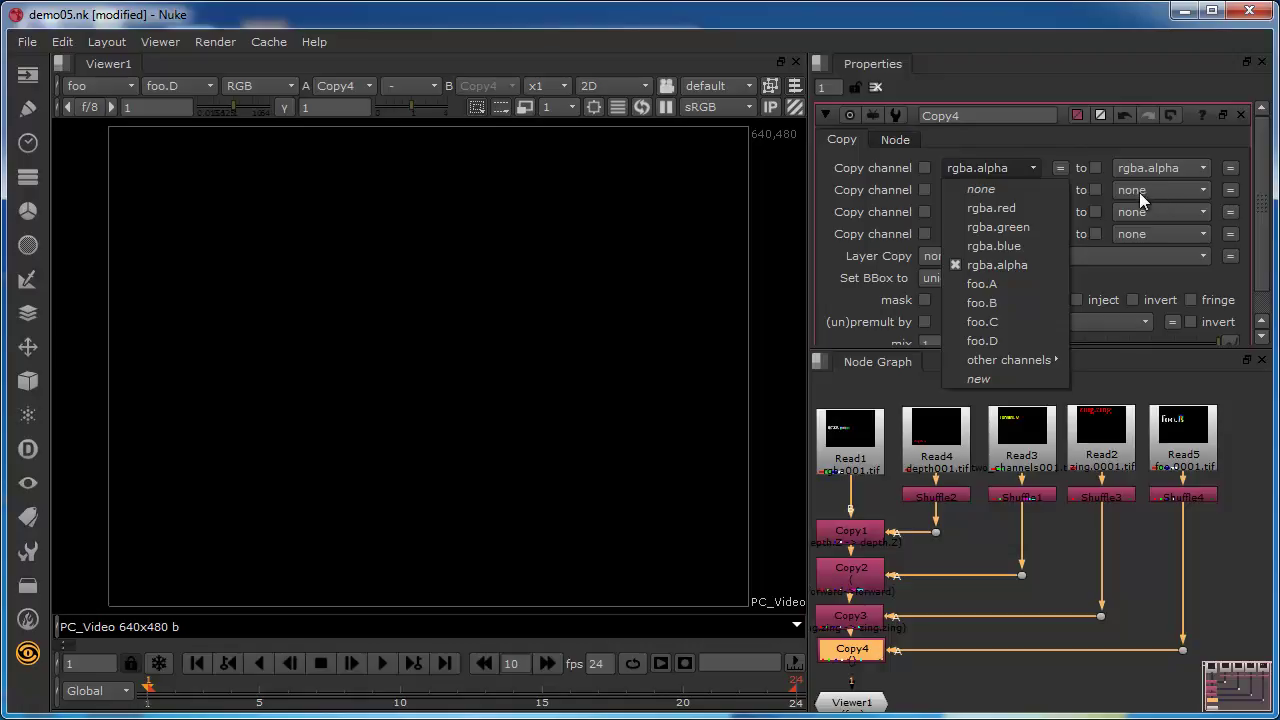
left_click(991, 143)
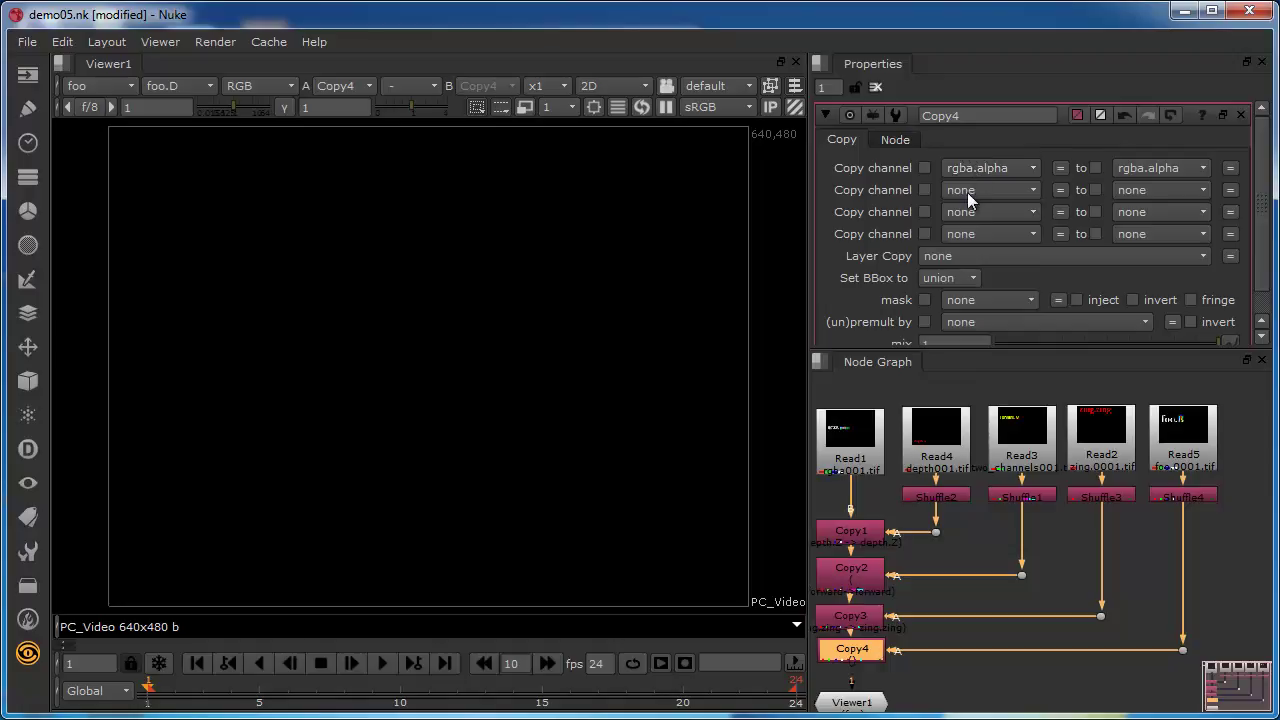
left_click(956, 256)
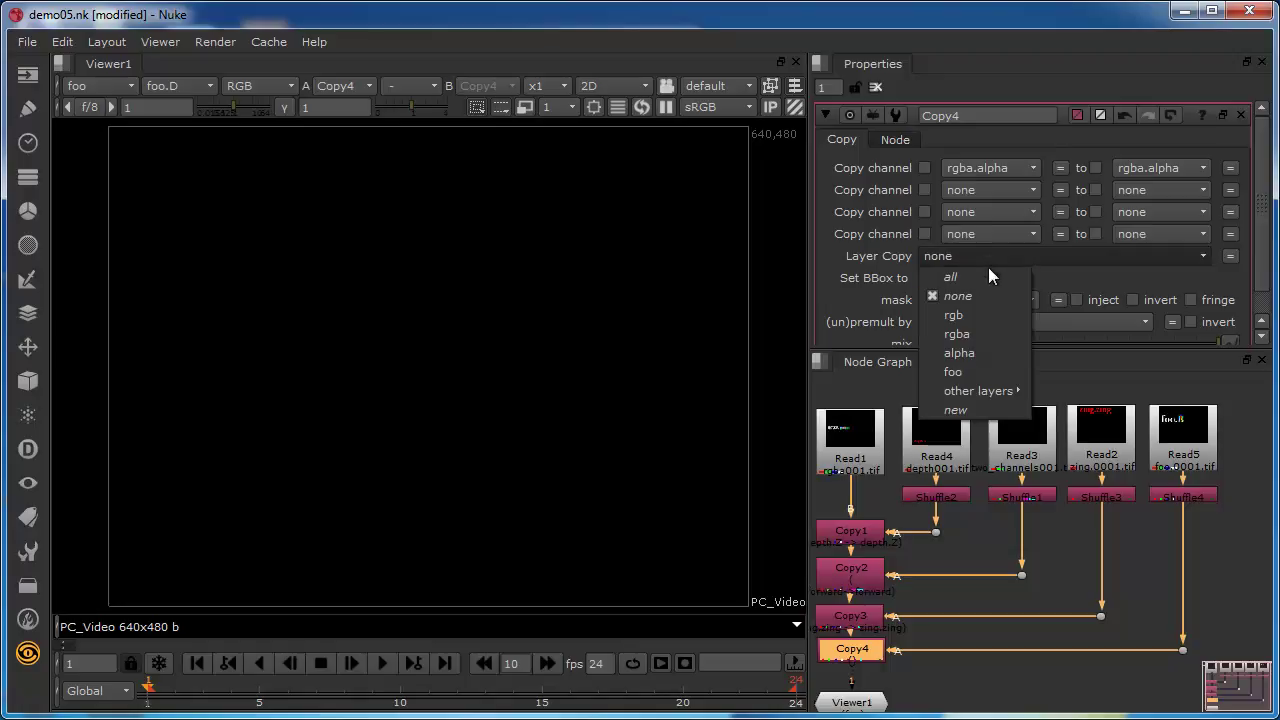
left_click(965, 373)
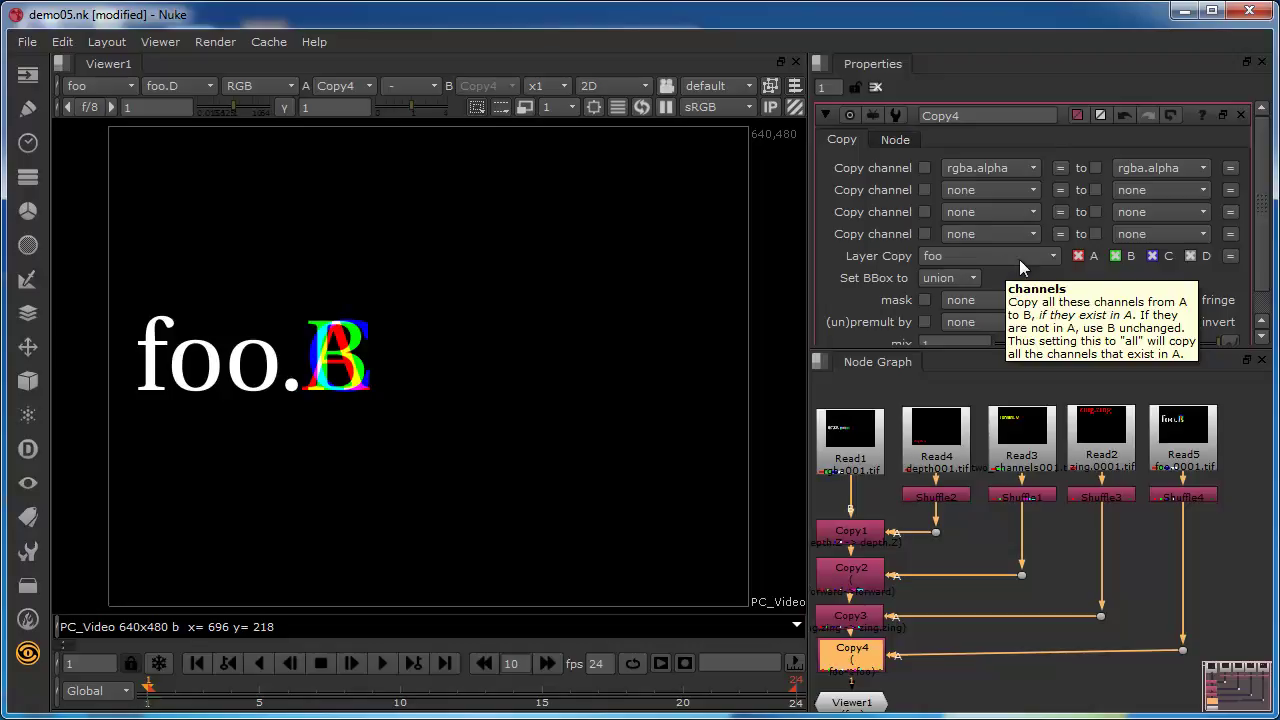
Step: Set both the source and destination of Copy4's first channel copy to none, leaving only the layer copy
left_click(987, 167)
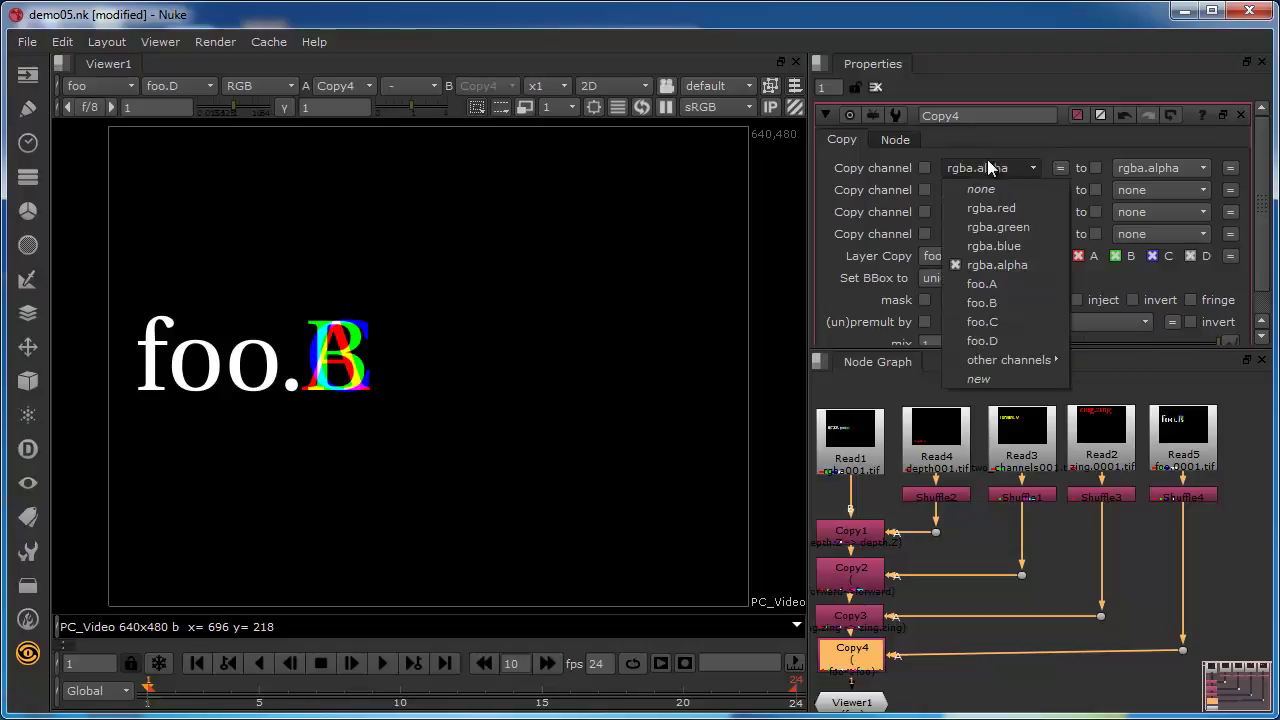
left_click(987, 189)
left_click(1160, 167)
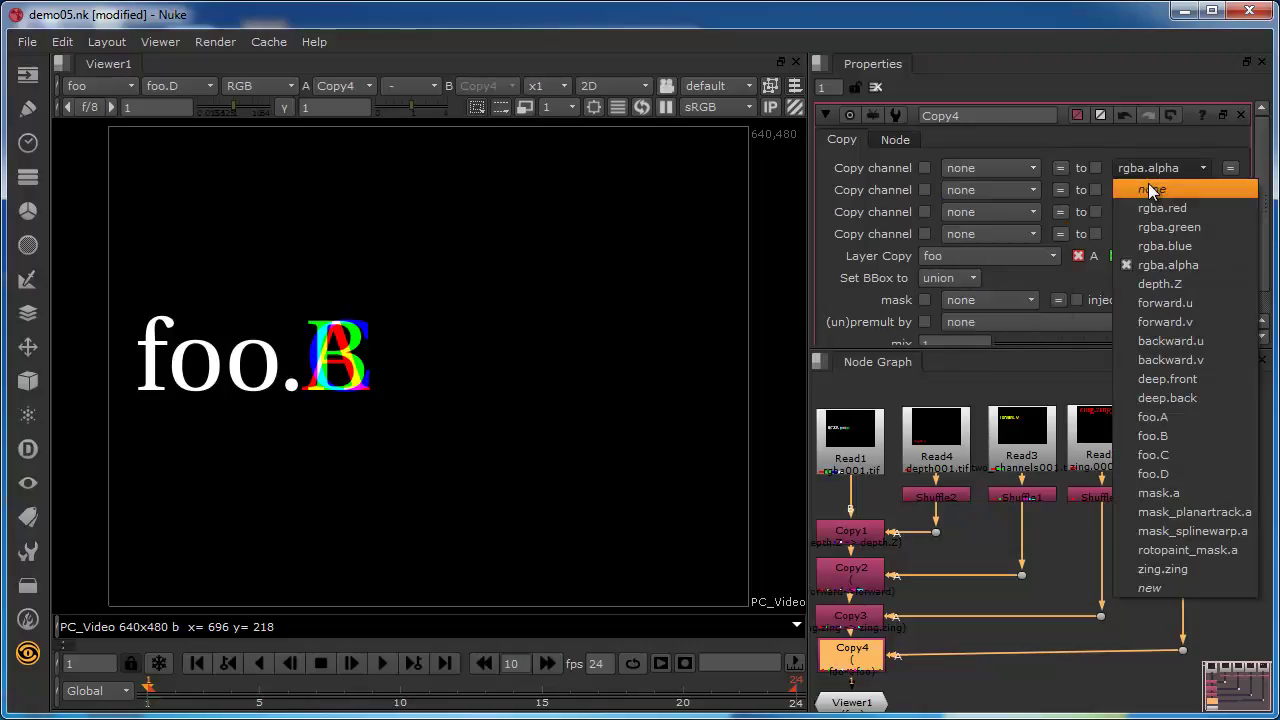
left_click(1150, 189)
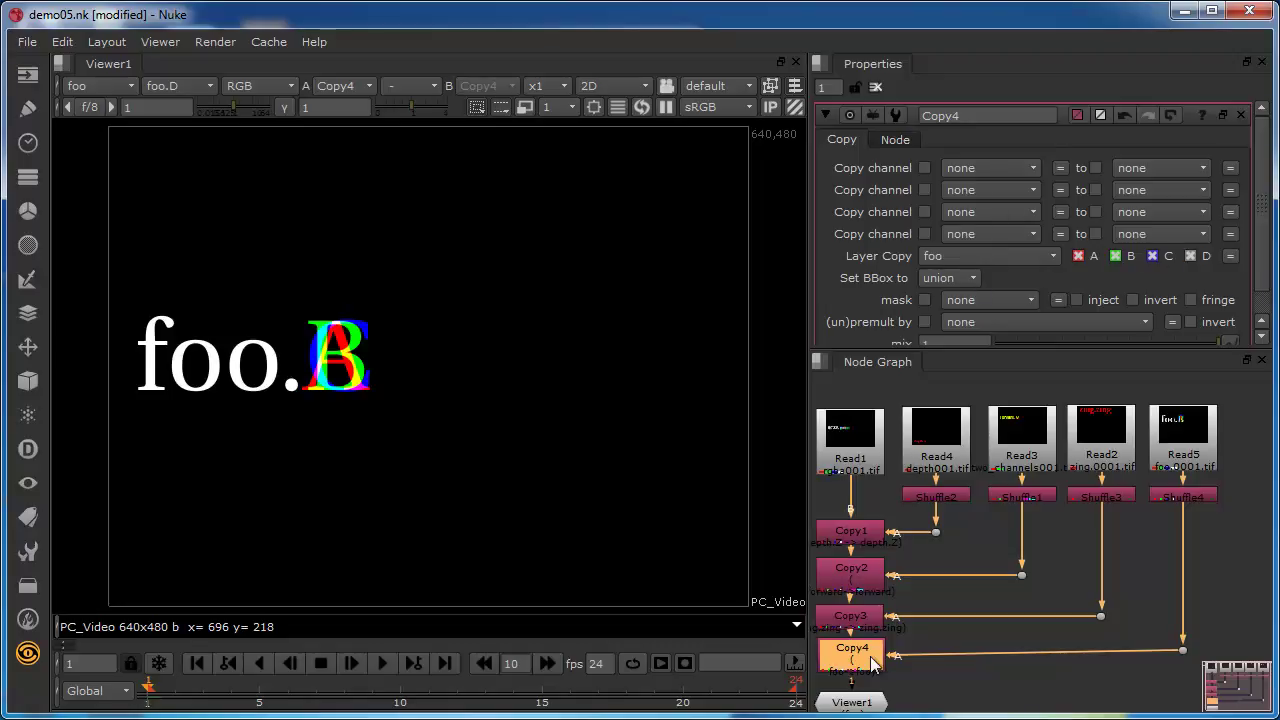
Step: Inspect the foo layer's red, green and alpha channels in the viewer
left_click(100, 86)
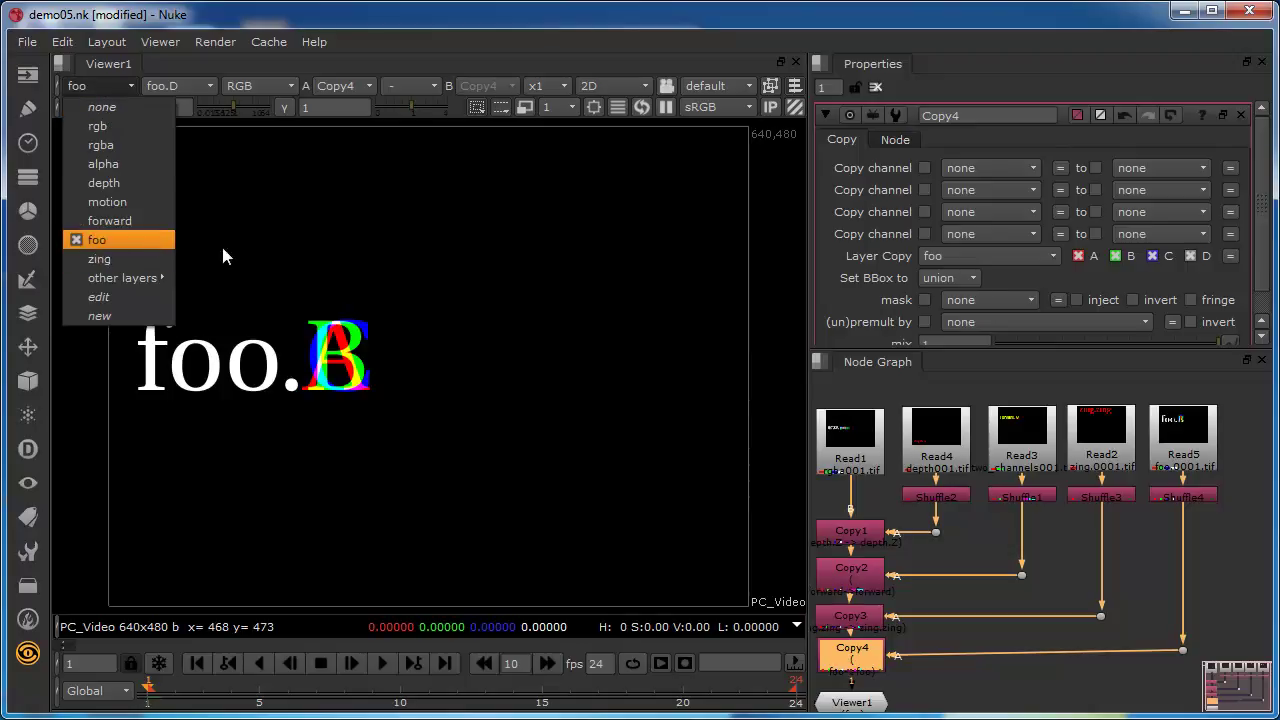
left_click(370, 222)
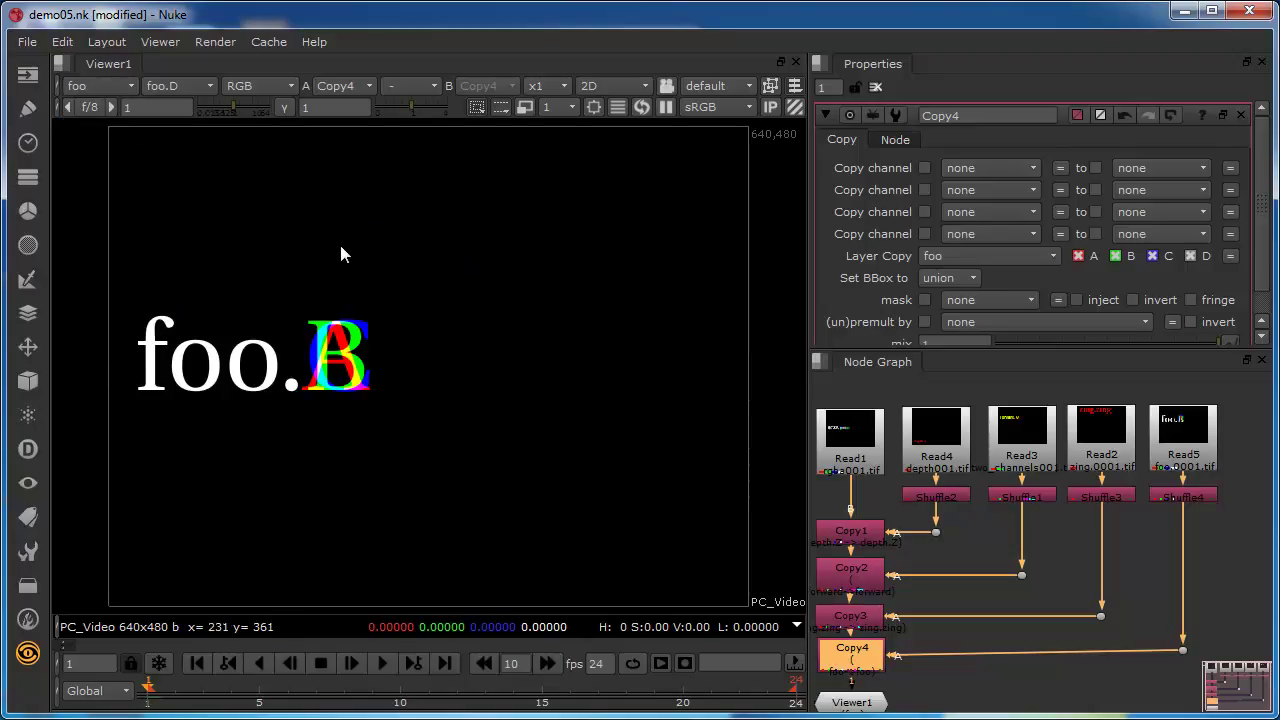
key("r")
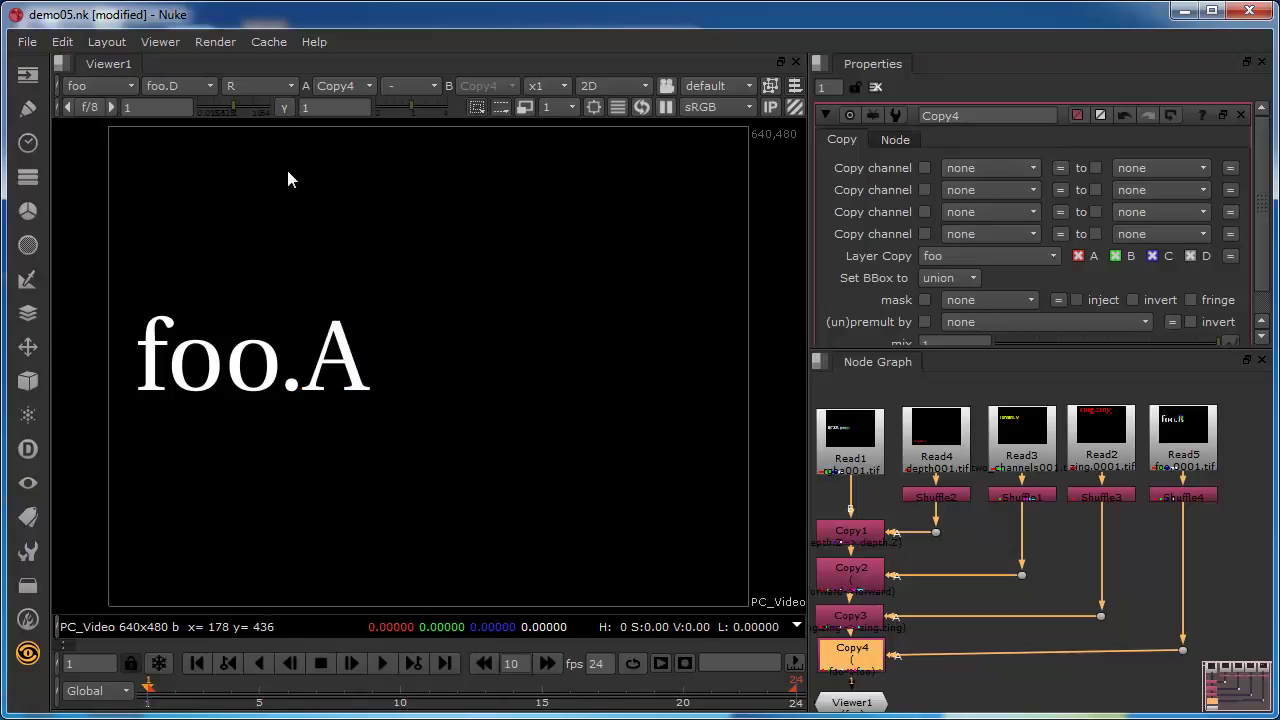
key("g")
key("a")
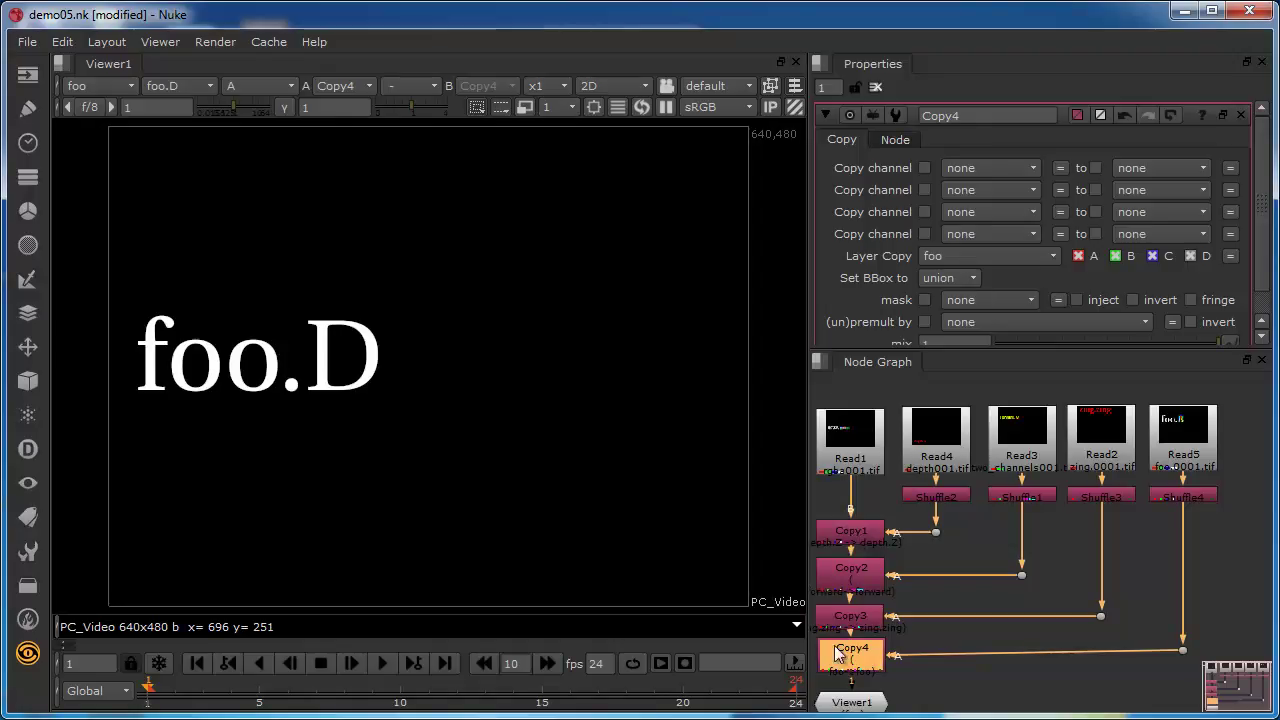
Step: Select the main column of nodes from Read1 downward, and inspect the forward layer's red and green channels in the viewer
mouse_move(815, 389)
left_mouse_down()
mouse_move(870, 640)
mouse_move(905, 700)
mouse_move(912, 634)
mouse_move(766, 340)
mouse_move(832, 370)
left_mouse_up()
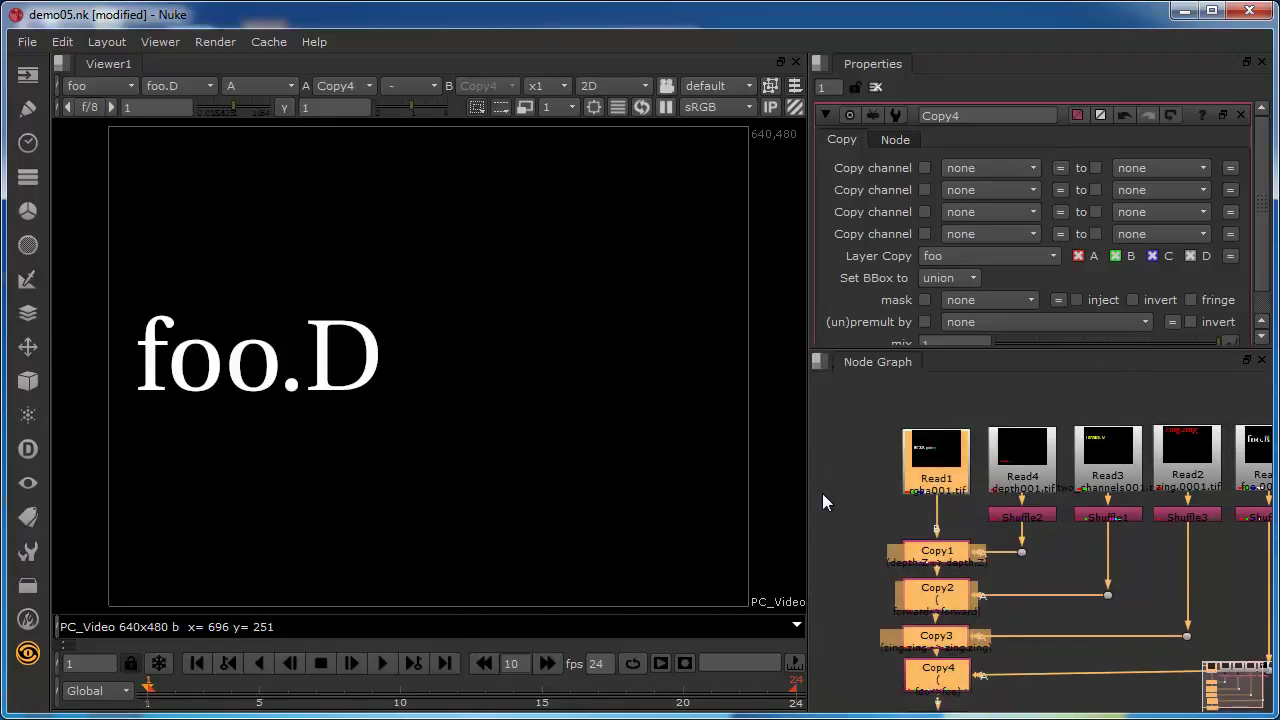
left_click(103, 88)
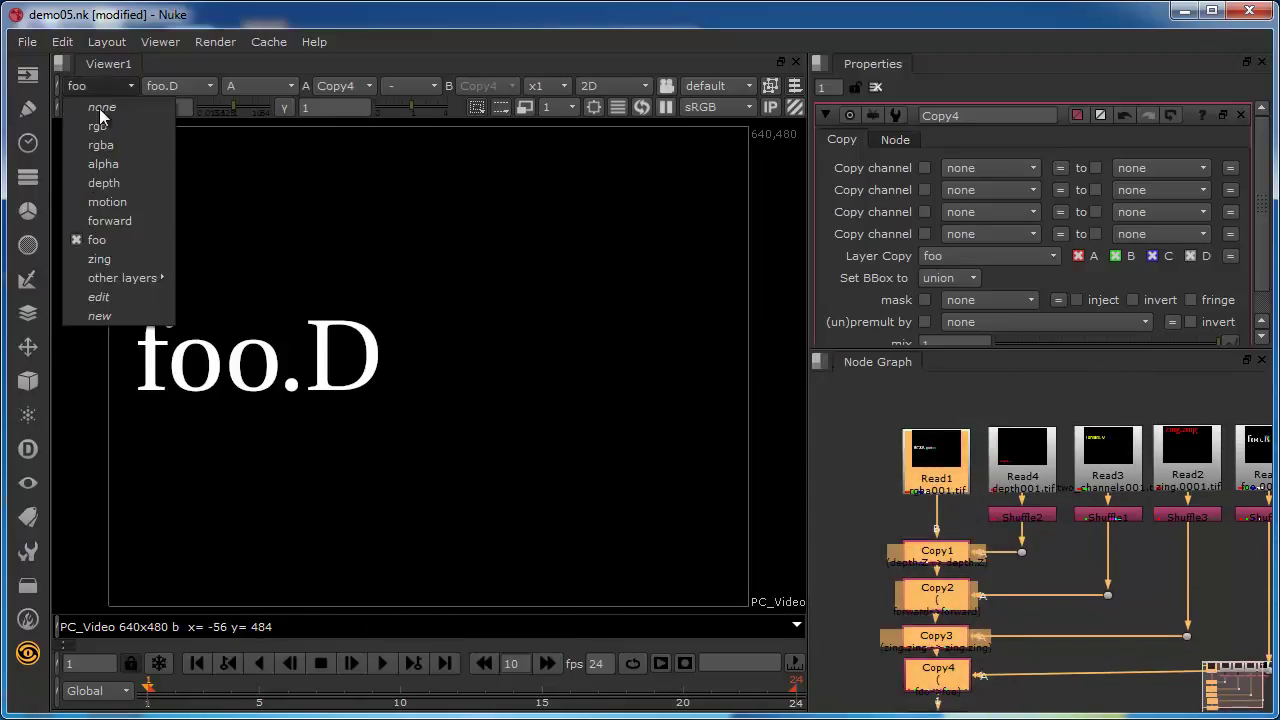
left_click(105, 220)
left_click(255, 86)
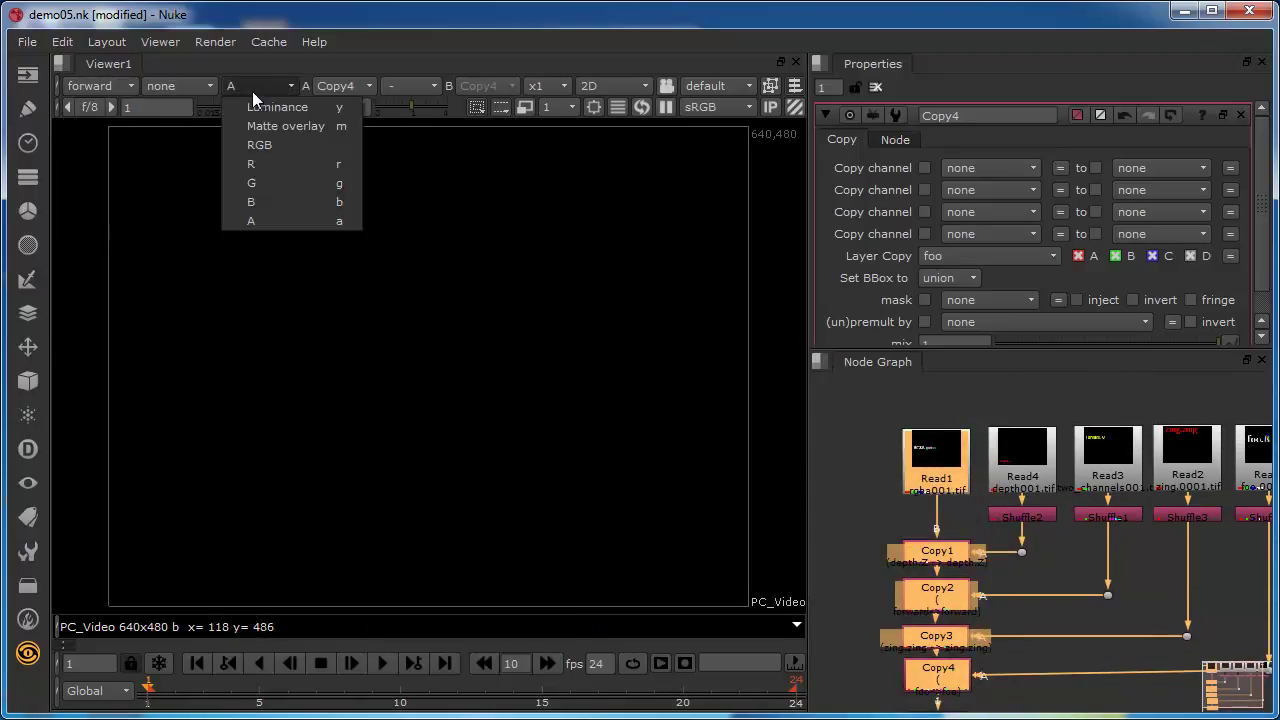
left_click(261, 164)
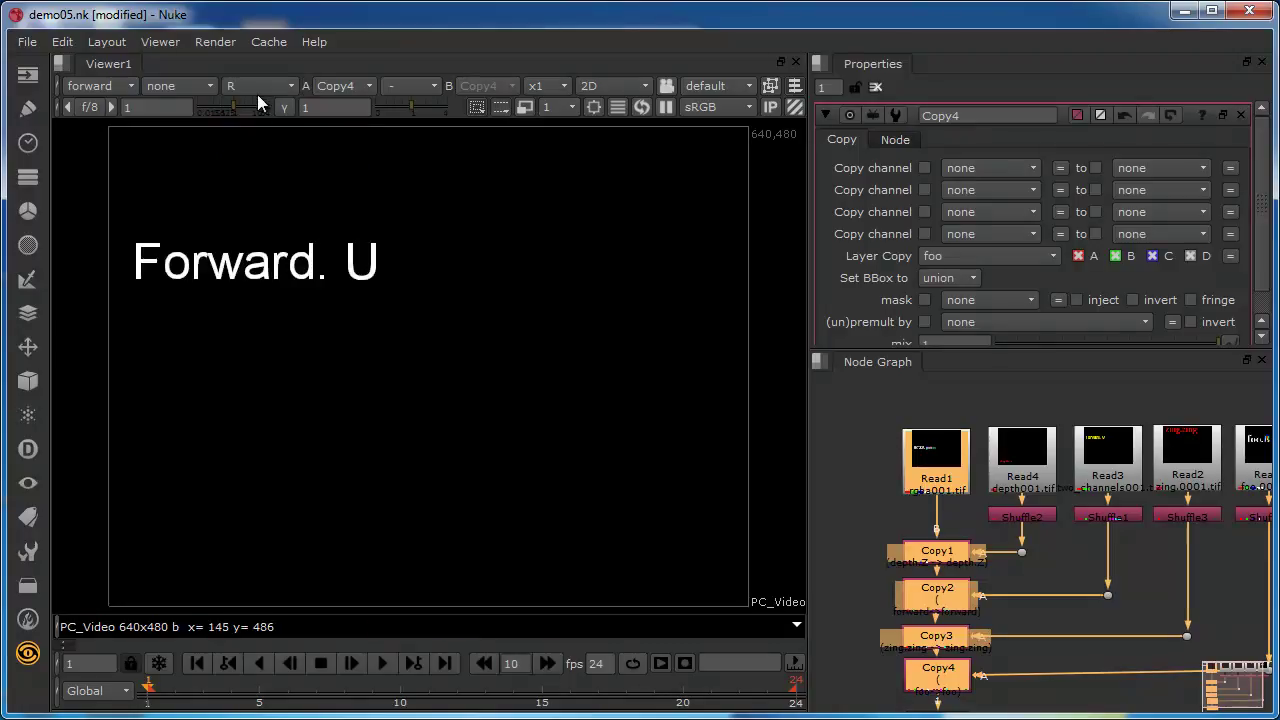
left_click(257, 92)
left_click(270, 183)
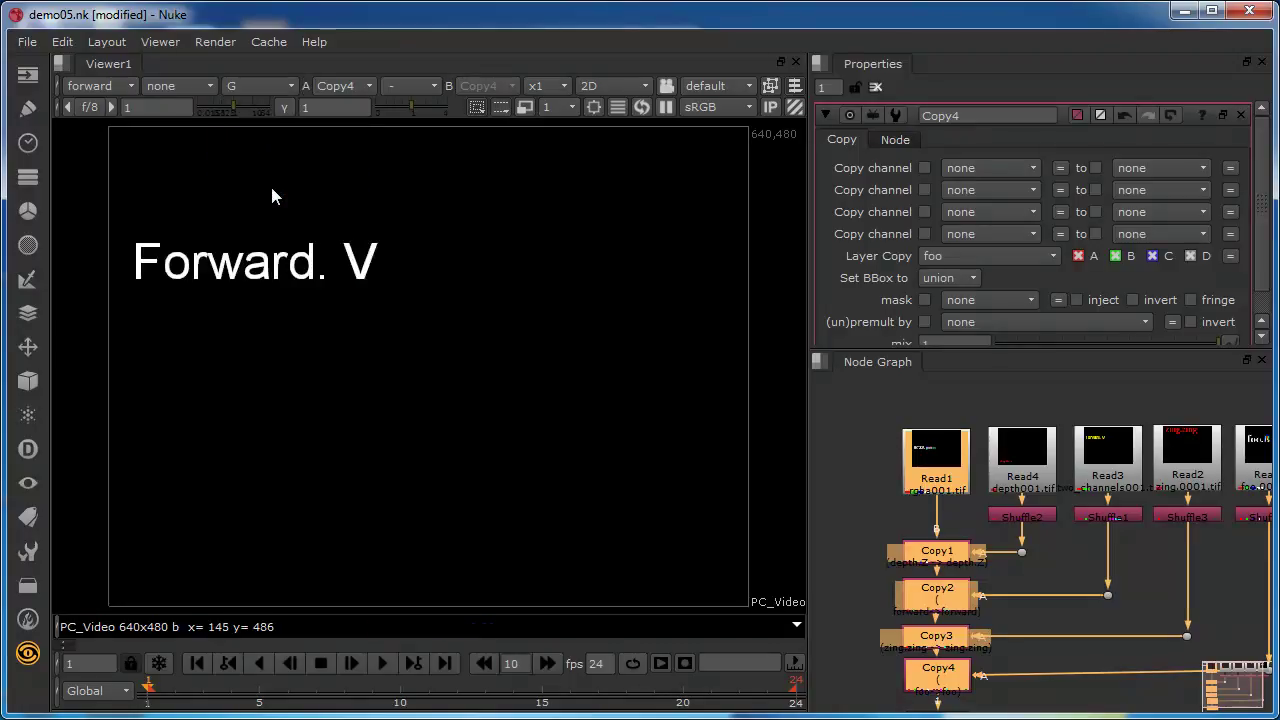
Step: Display the depth layer in the viewer and compare its red and green channels, ending on red
left_click(100, 86)
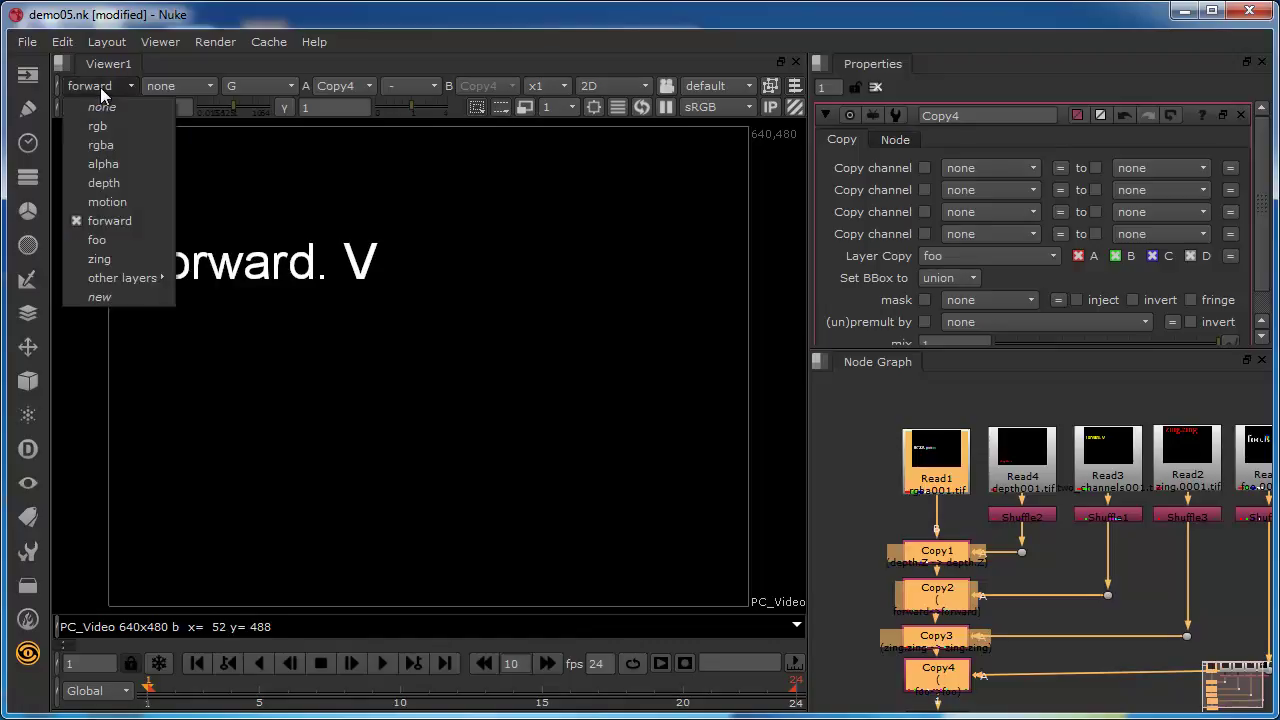
left_click(106, 177)
left_click(262, 88)
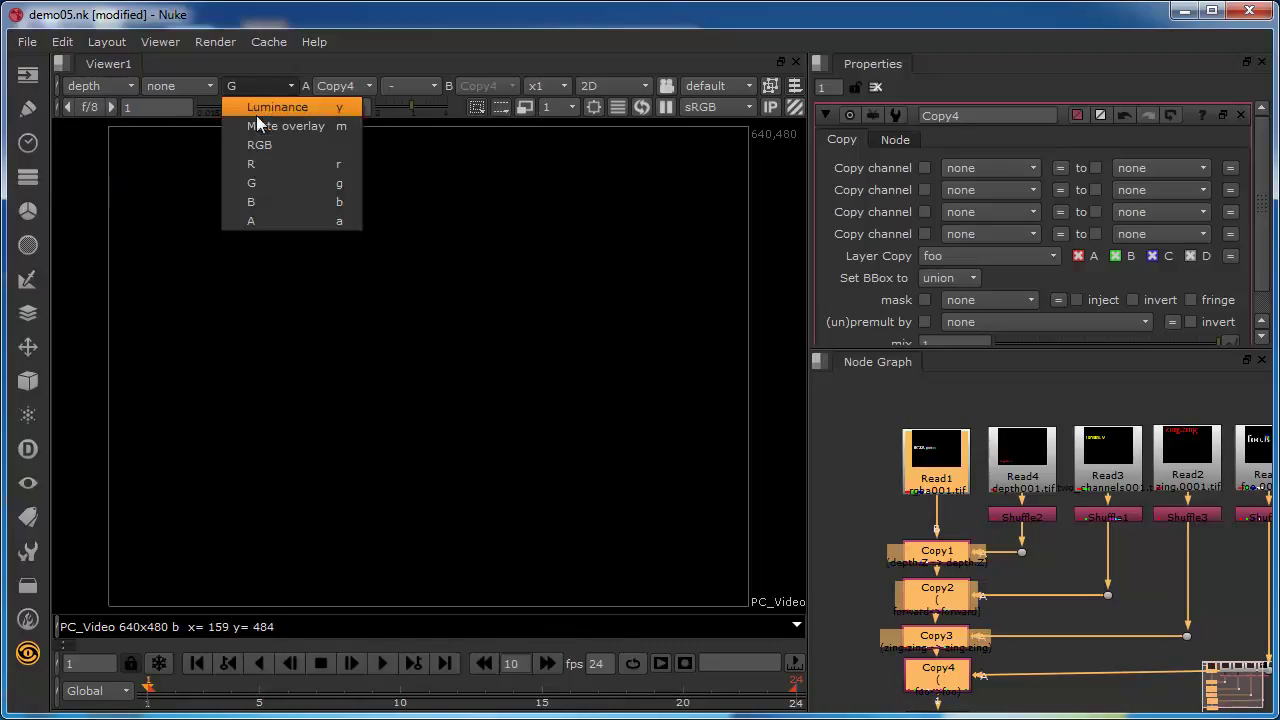
left_click(256, 158)
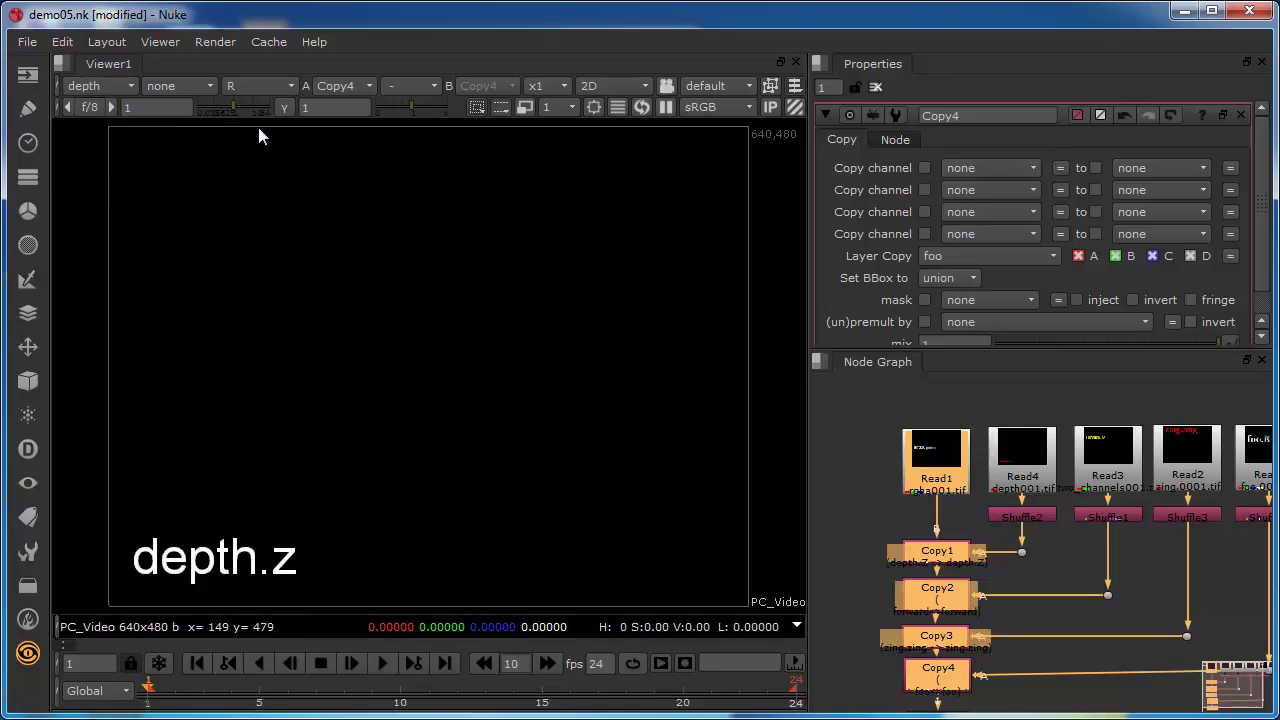
left_click(266, 88)
left_click(251, 167)
left_click(259, 86)
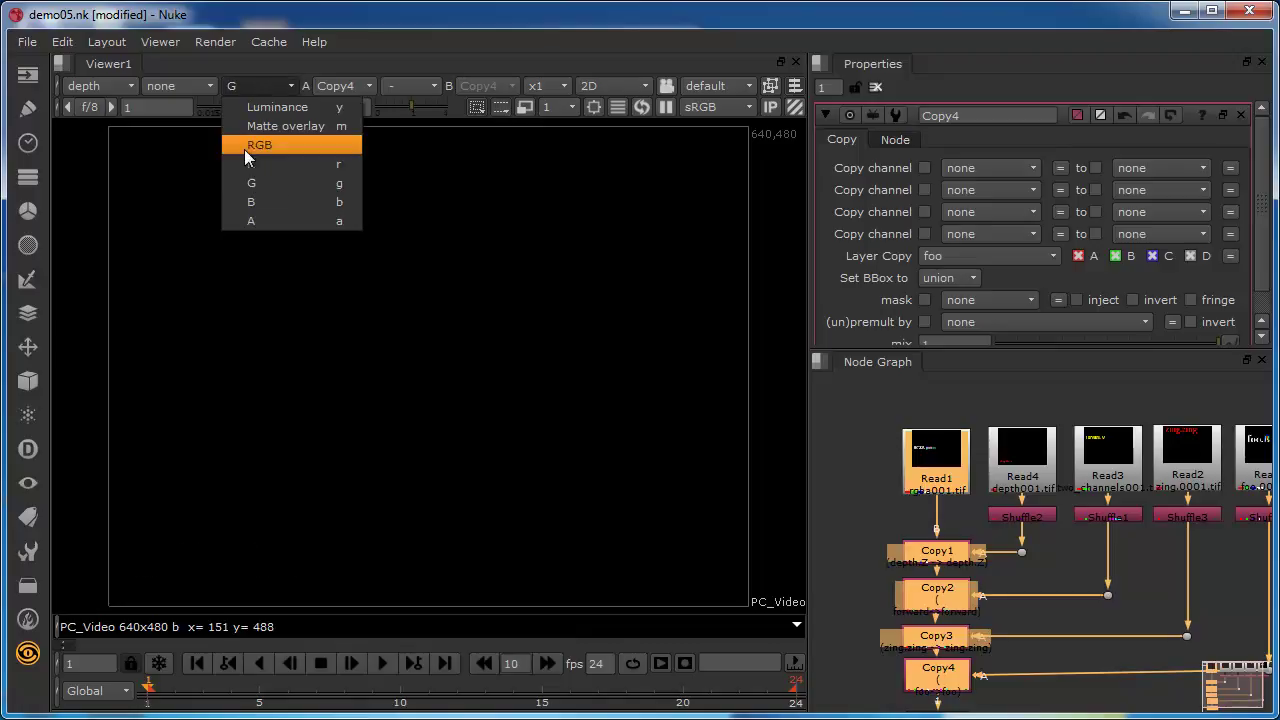
left_click(253, 164)
Step: Display the rgba layer in the viewer and inspect its combined RGB view and its red, blue and alpha channels
left_click(88, 88)
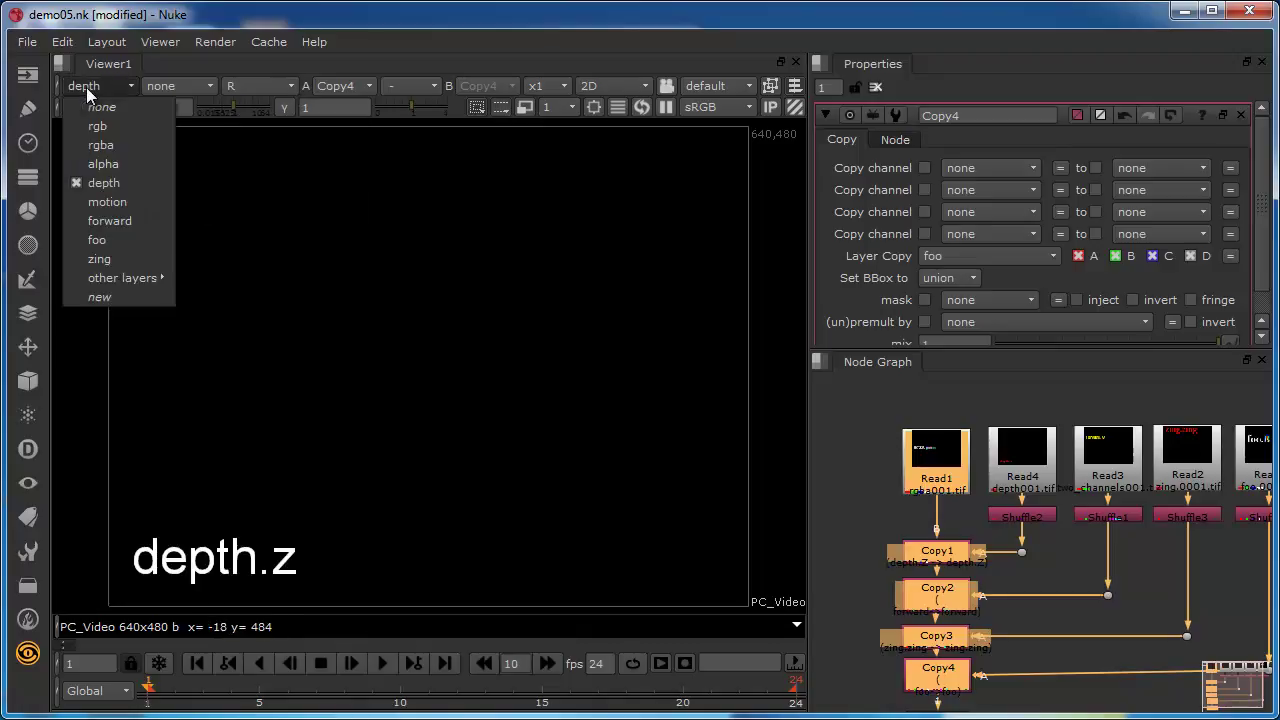
left_click(101, 146)
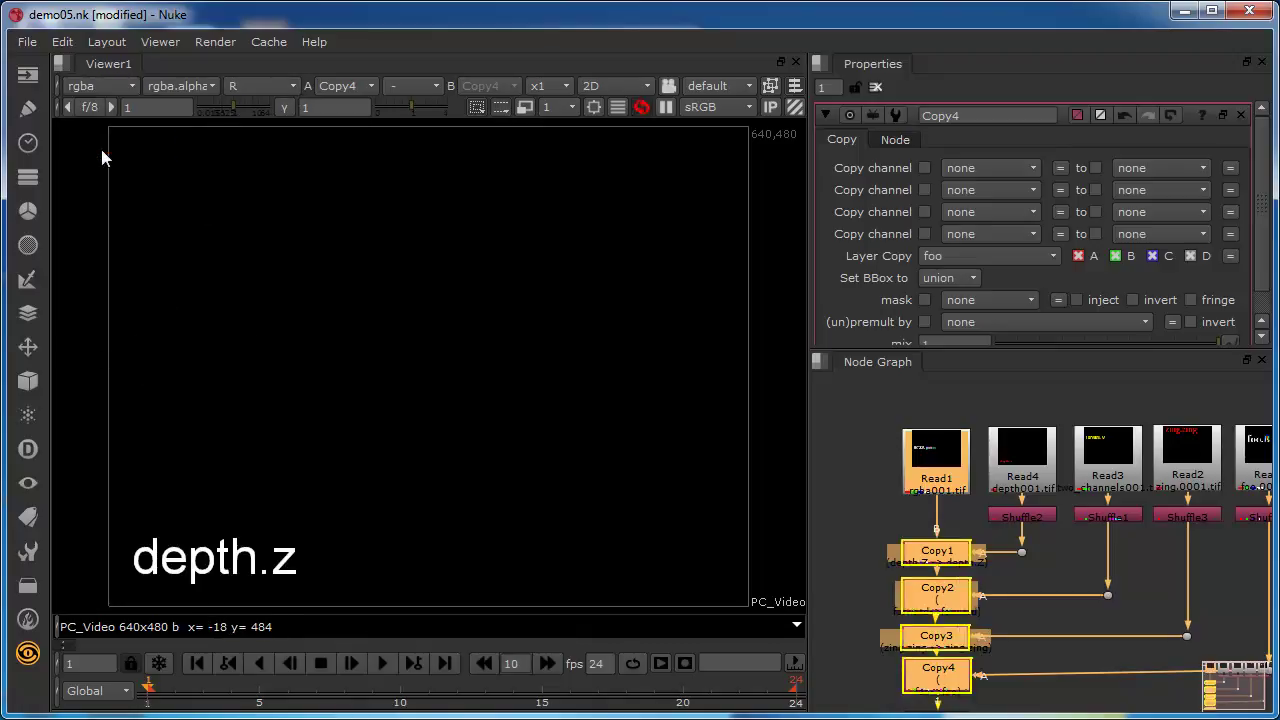
left_click(277, 104)
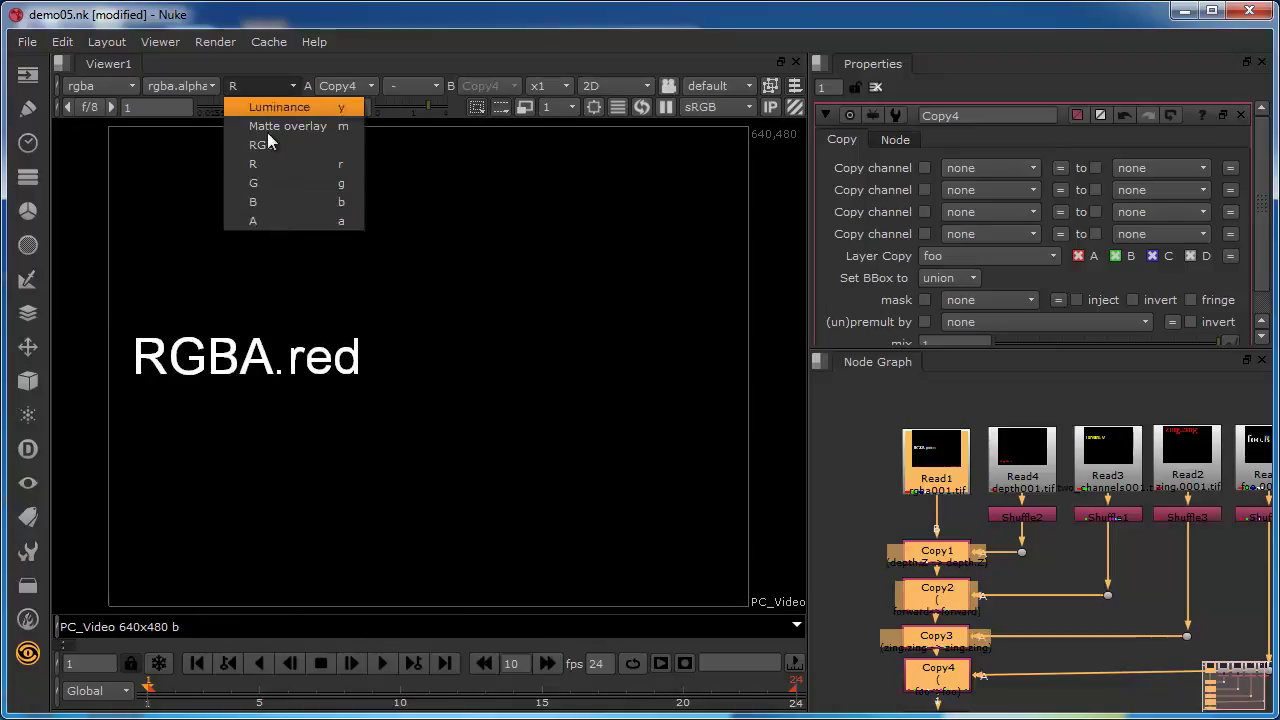
left_click(262, 135)
key("r")
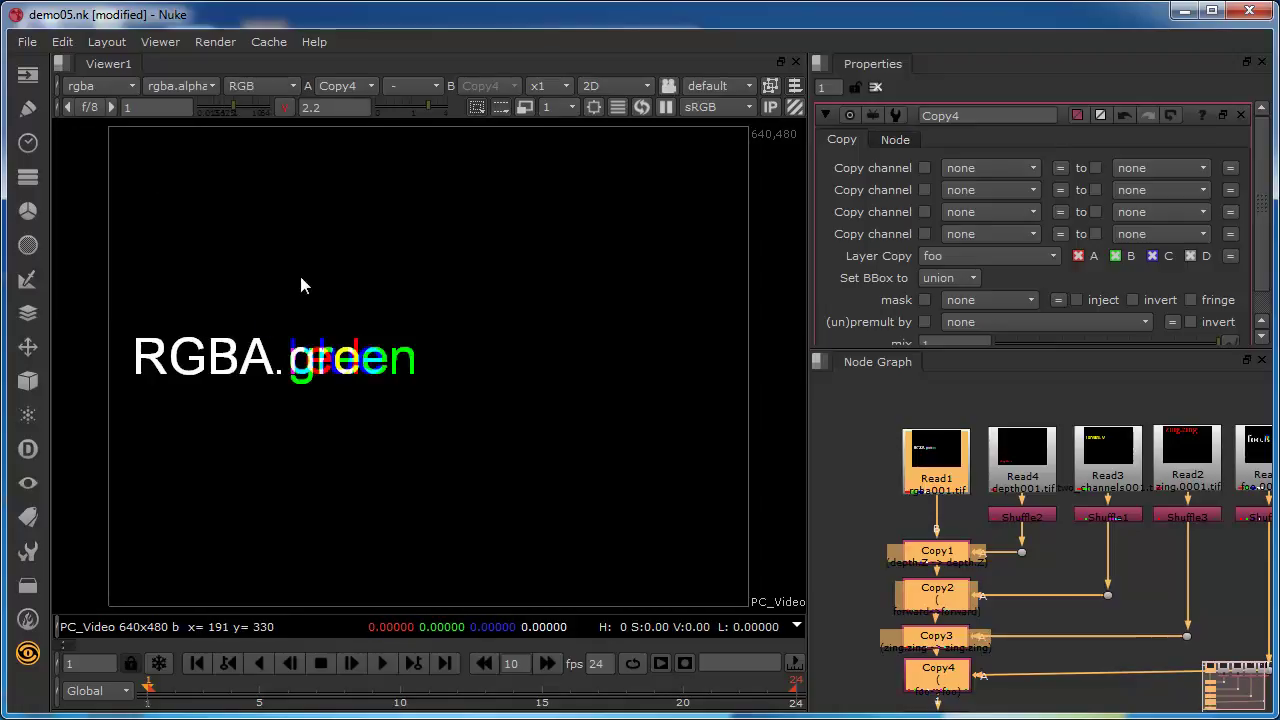
key("r")
key("b")
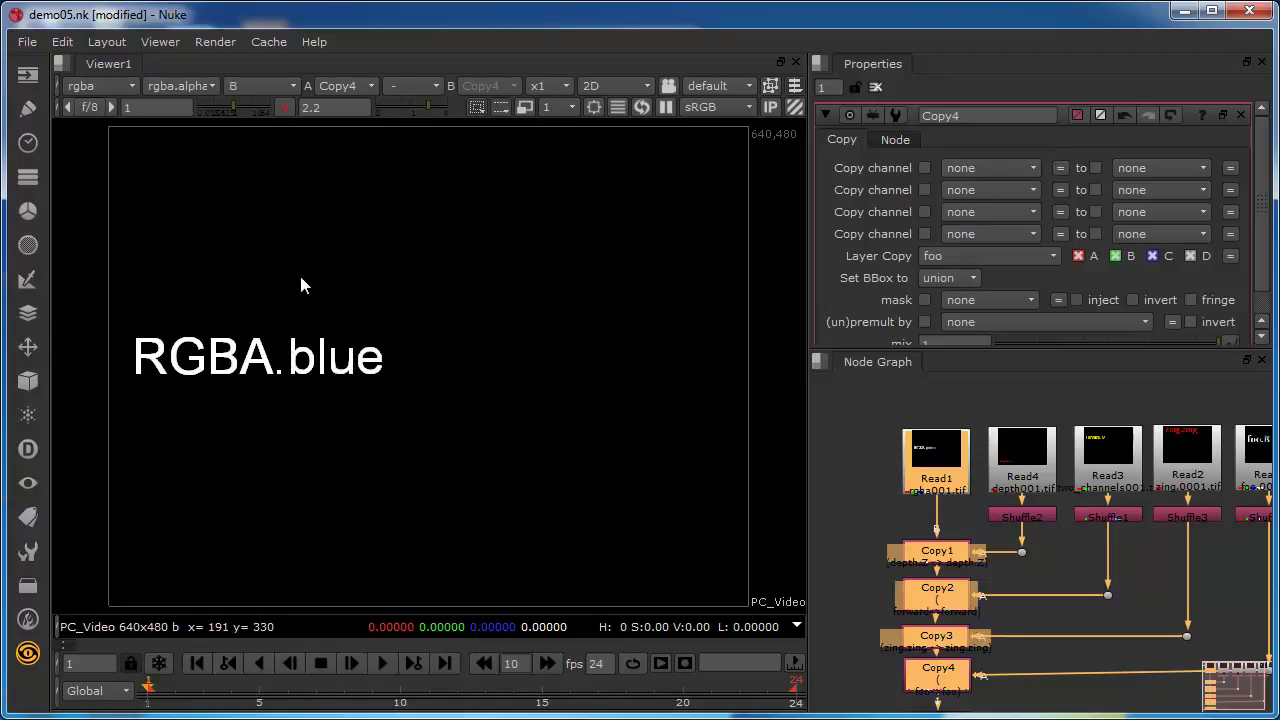
key("a")
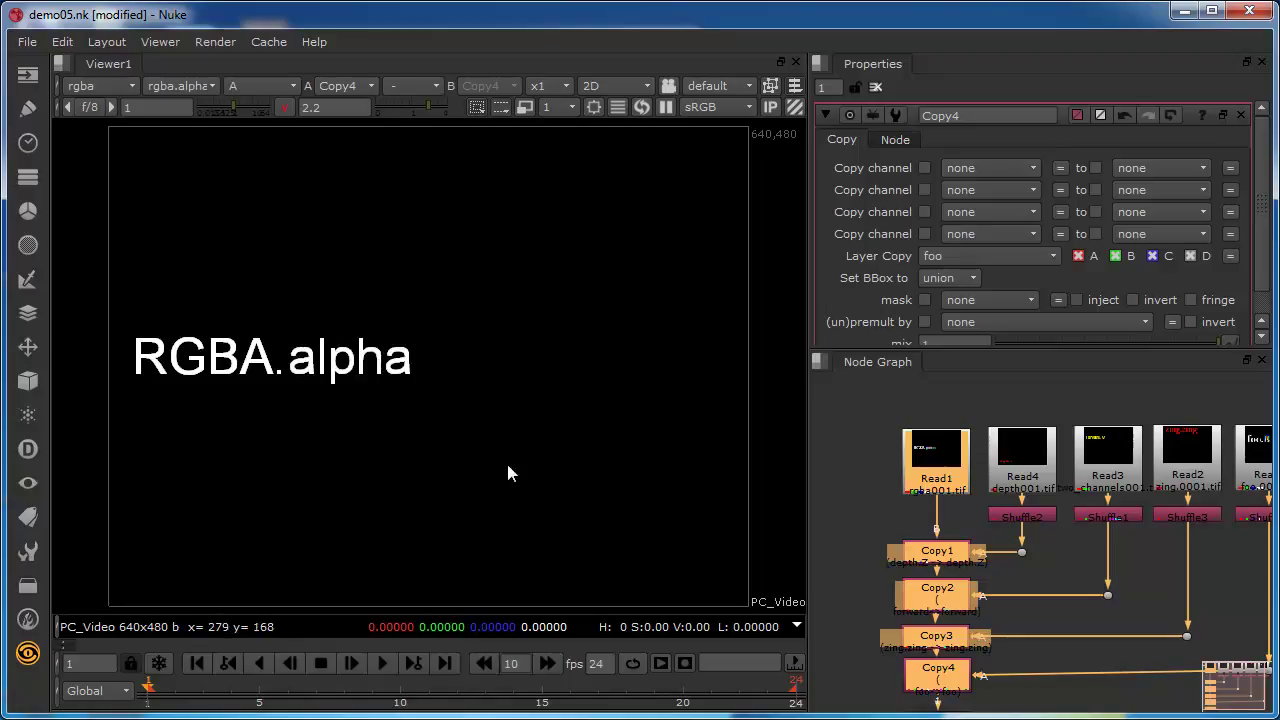